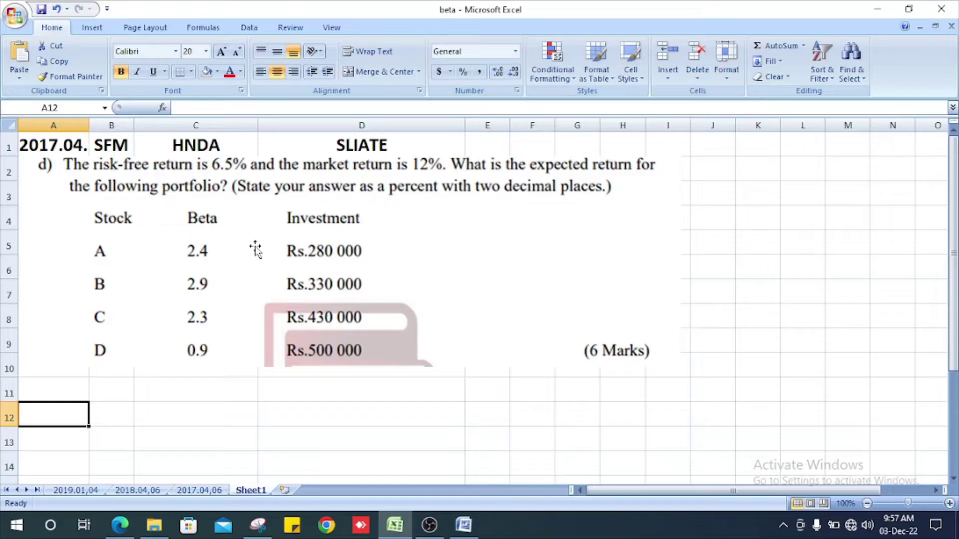
# Enter the Rf= label with a 6.50% risk-free rate beside it
pyautogui.press('Up')
pyautogui.write('r')
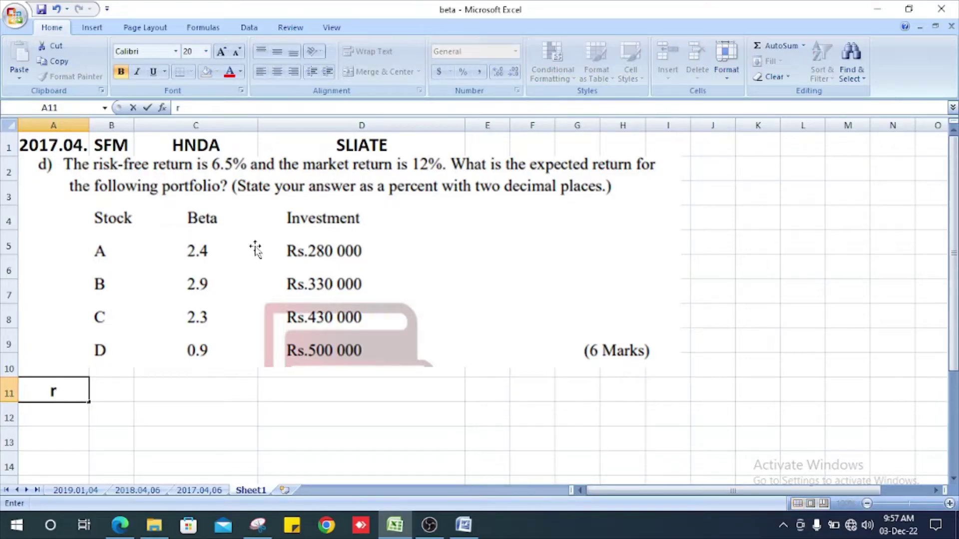
pyautogui.press('BackSpace')
pyautogui.write('R')
pyautogui.write('f=')
pyautogui.press('Tab')
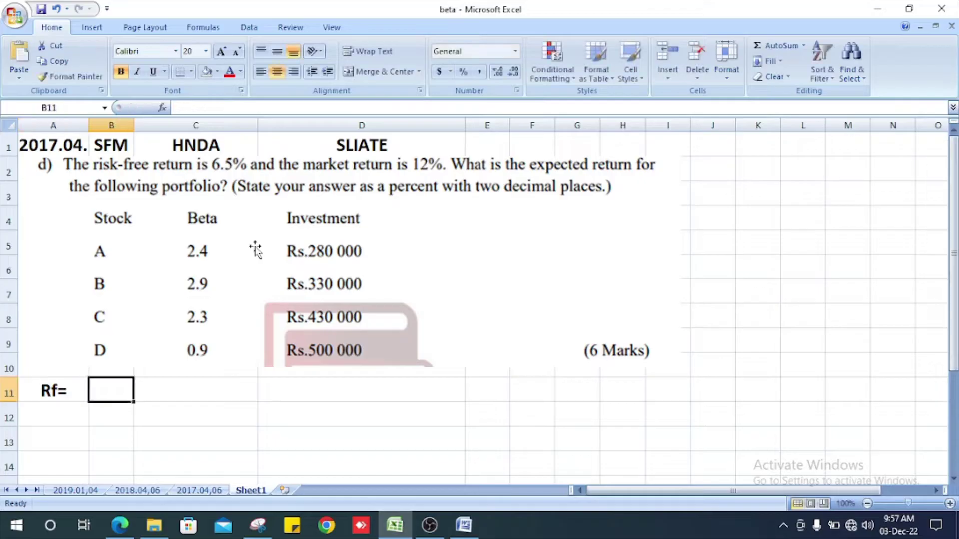
pyautogui.write('60')
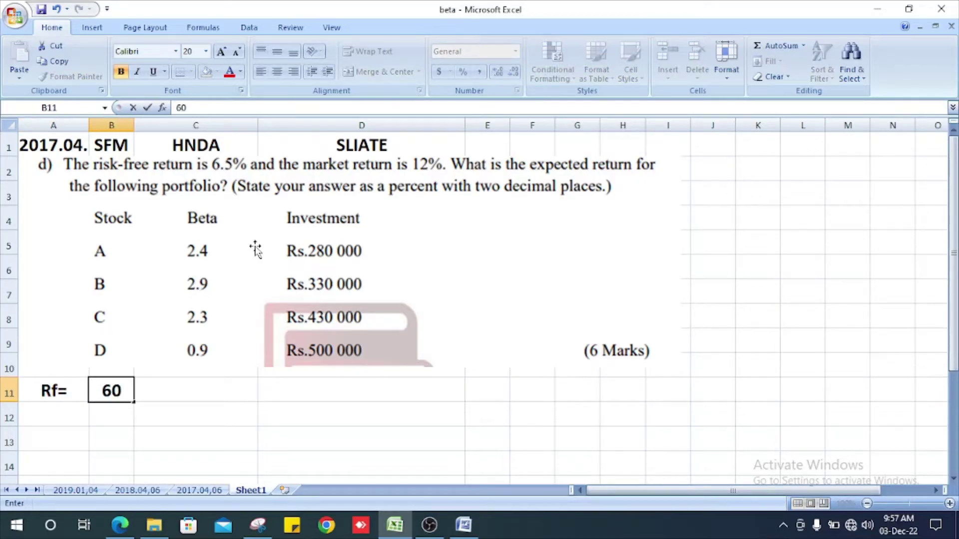
pyautogui.press('BackSpace')
pyautogui.write('.5')
pyautogui.write('%')
pyautogui.press('Return')
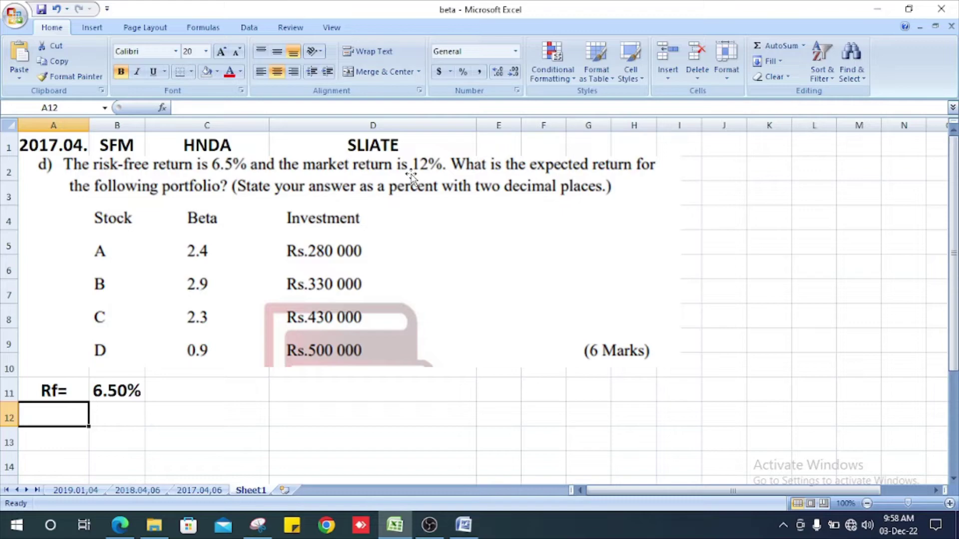
pyautogui.write('Rm')
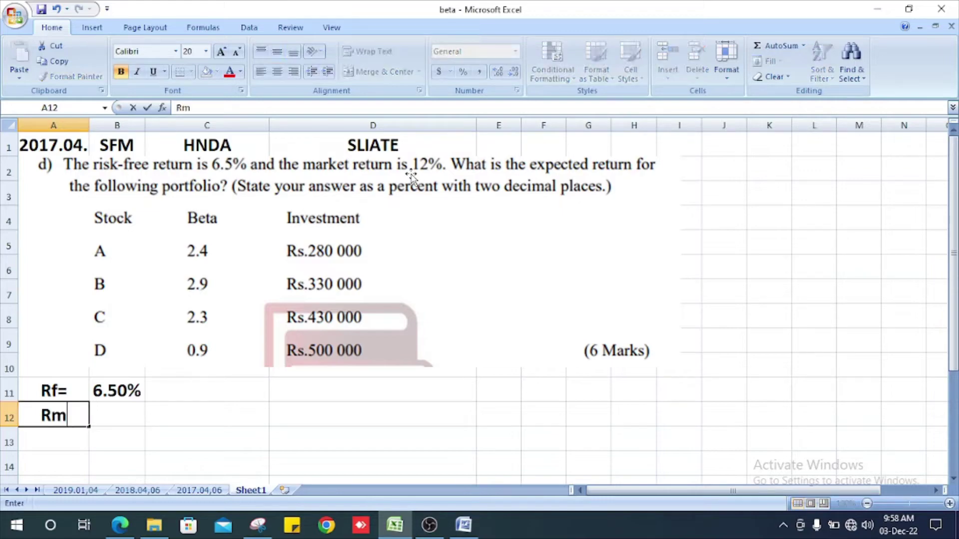
pyautogui.write('=')
# Enter Rm= with 12% and E(r)= with a '?' placeholder on the rows below
pyautogui.press('Tab')
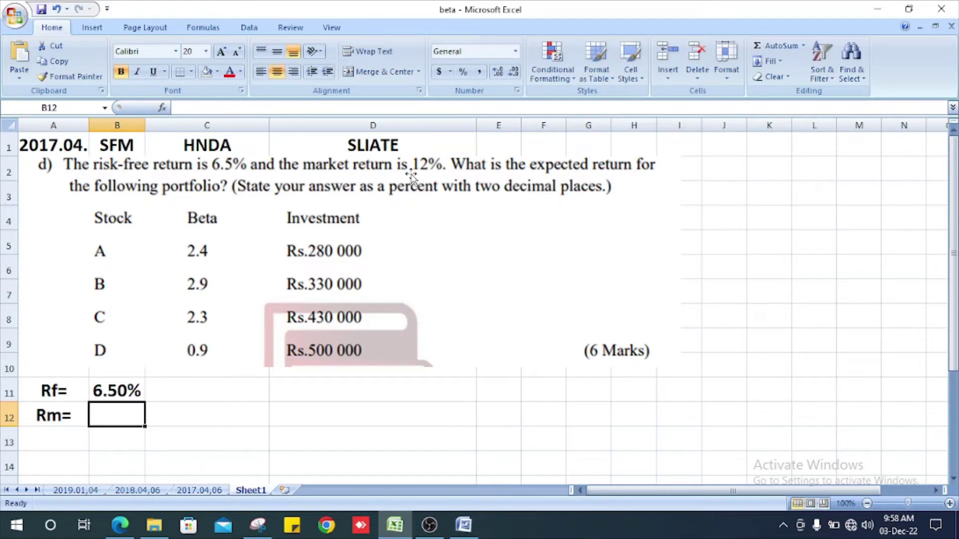
pyautogui.write('12')
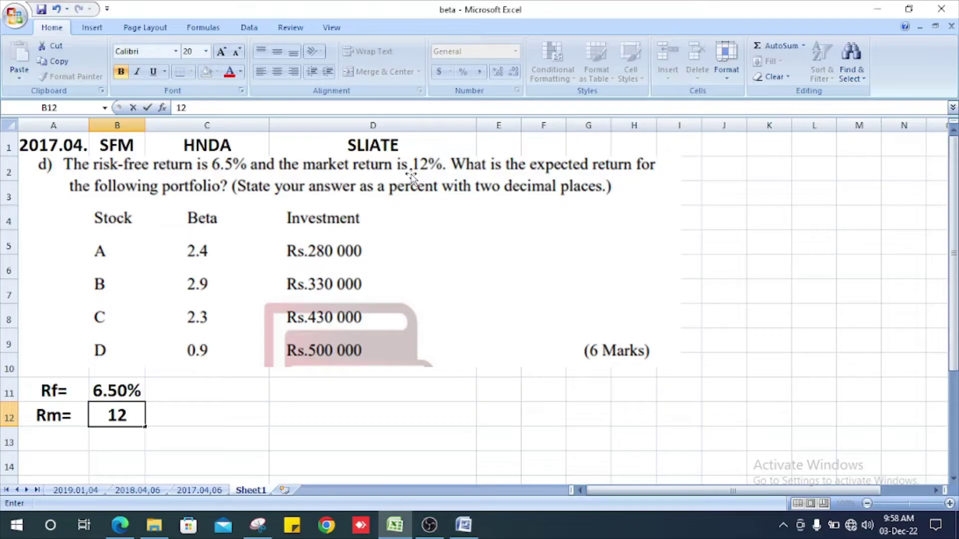
pyautogui.write('%')
pyautogui.press('Return')
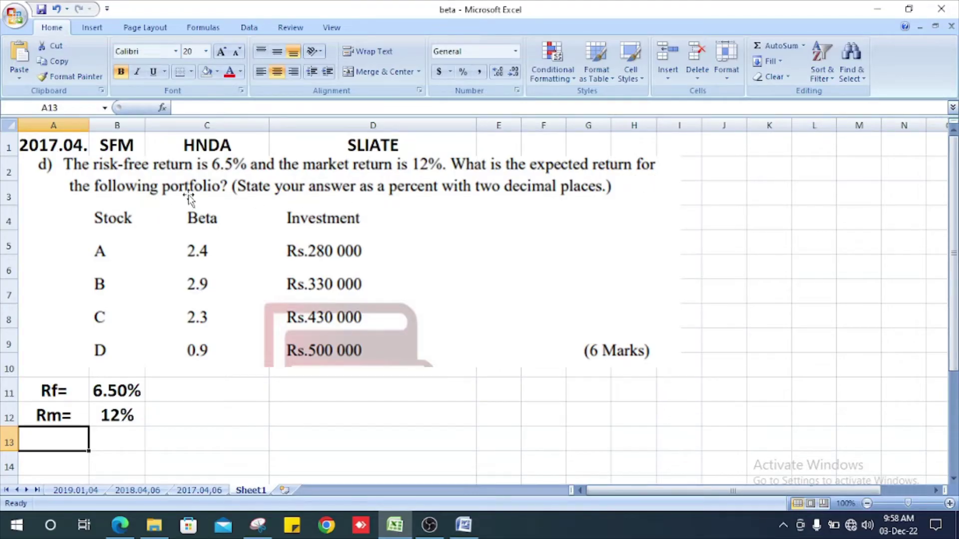
pyautogui.write('E')
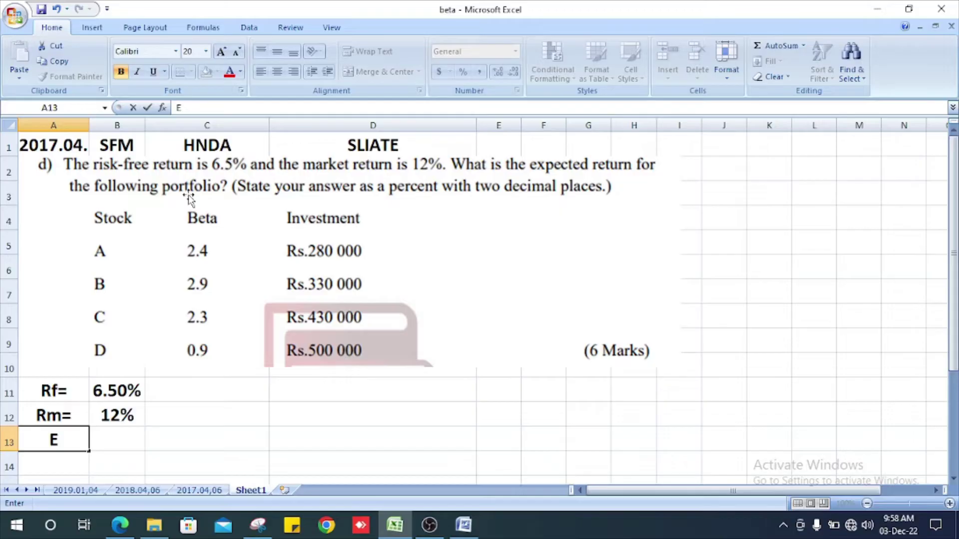
pyautogui.write('(r)=')
pyautogui.press('Tab')
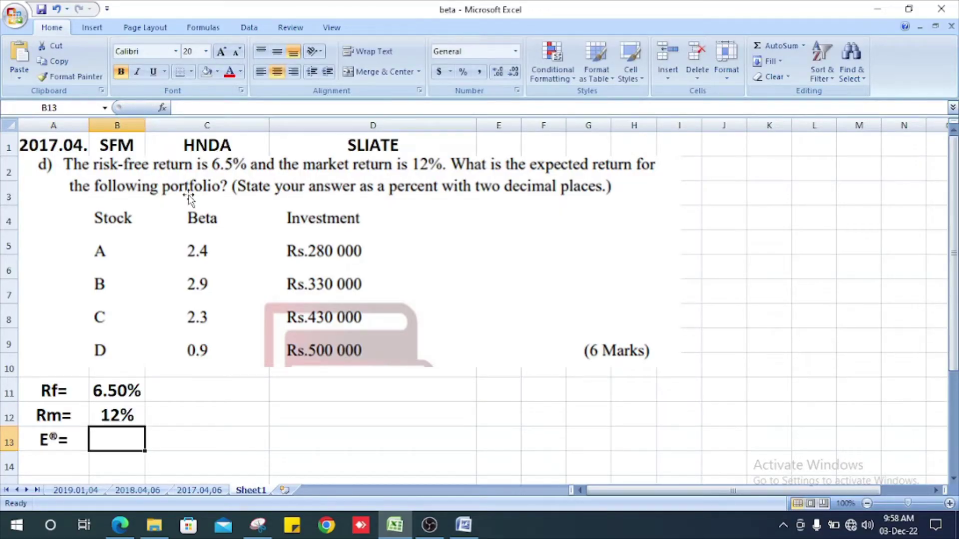
pyautogui.write('?')
pyautogui.press('Return')
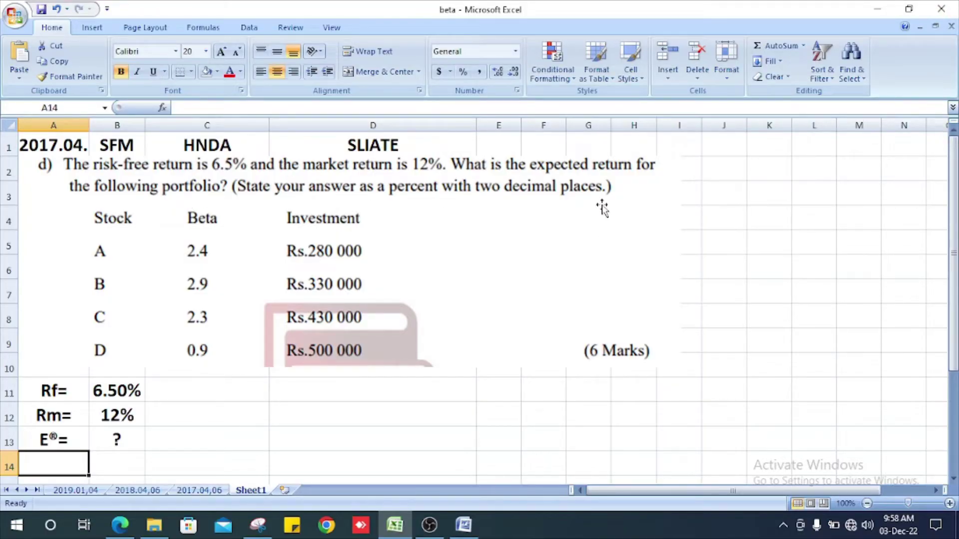
pyautogui.scroll(-2, 588, 218)
pyautogui.scroll(2, 577, 225)
pyautogui.scroll(-2, 110, 235)
pyautogui.scroll(2, 111, 234)
pyautogui.scroll(-2, 379, 228)
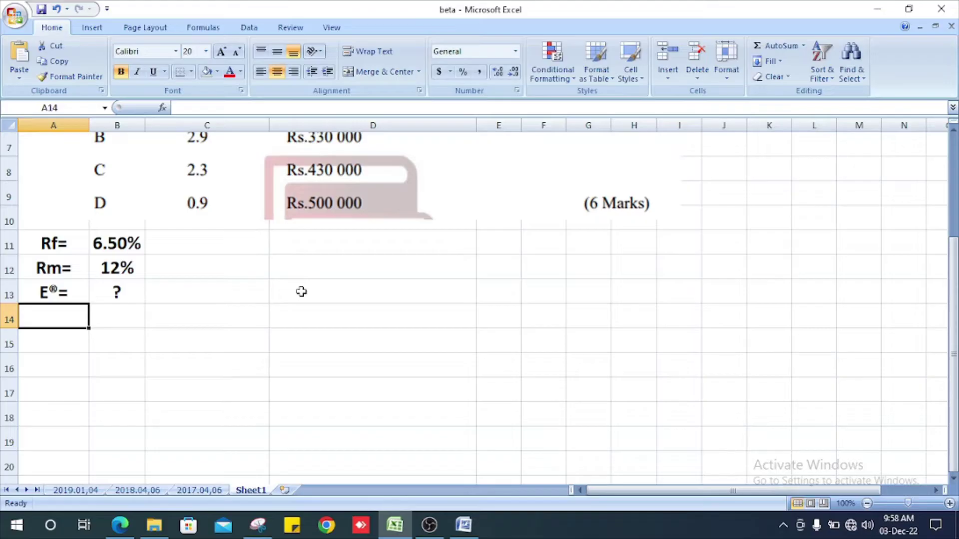
# Enter the headings stock, Beta and Investment across row 15
pyautogui.press('Right')
pyautogui.press('Down')
pyautogui.write('st')
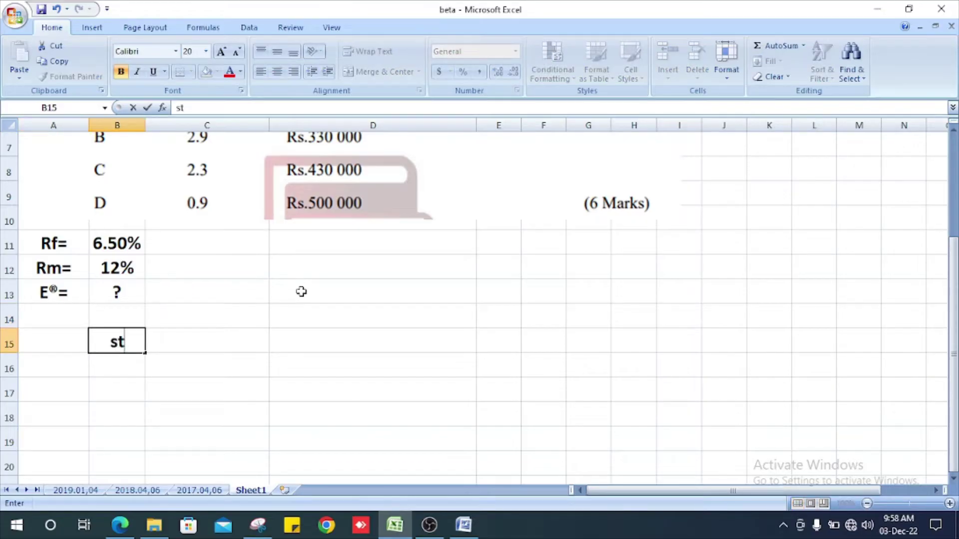
pyautogui.write('ock')
pyautogui.press('Tab')
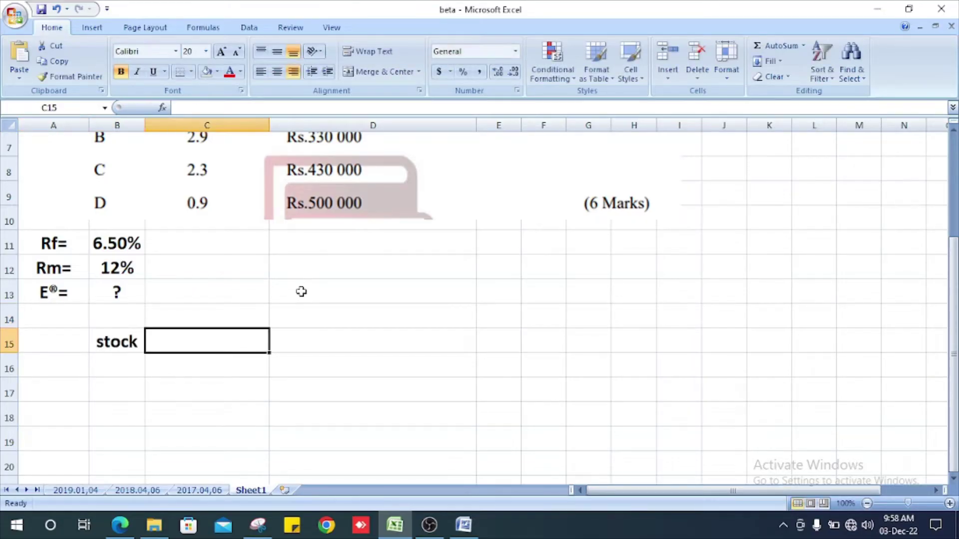
pyautogui.write('Beta')
pyautogui.press('Tab')
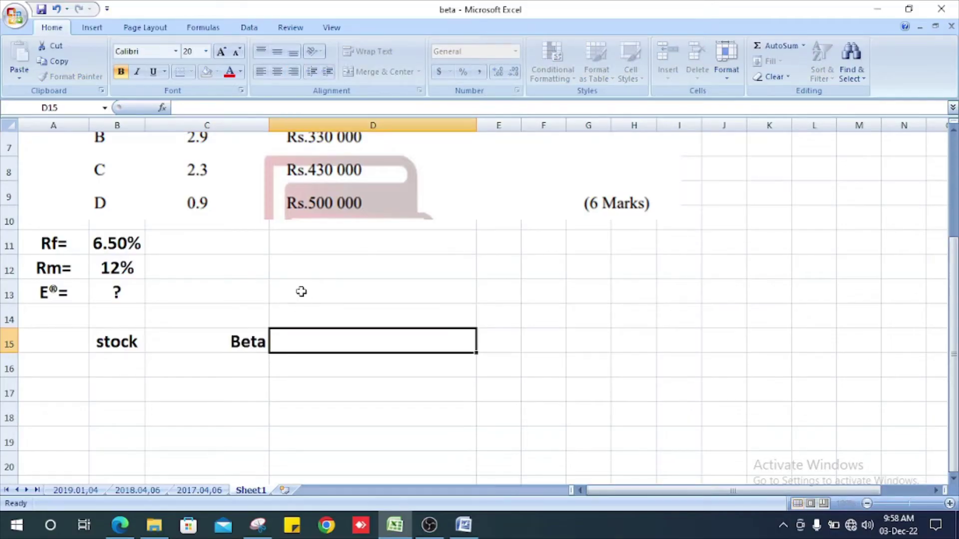
pyautogui.write('In')
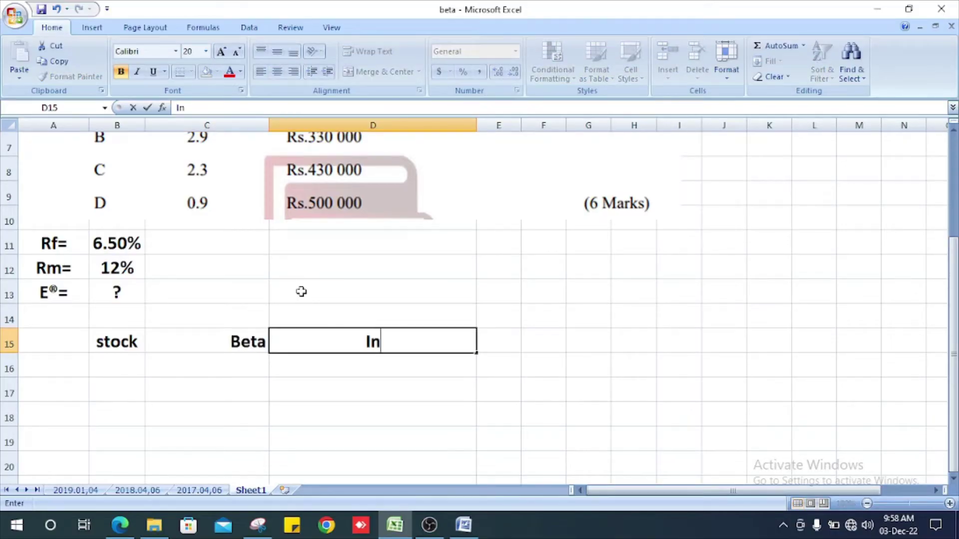
pyautogui.write('vest')
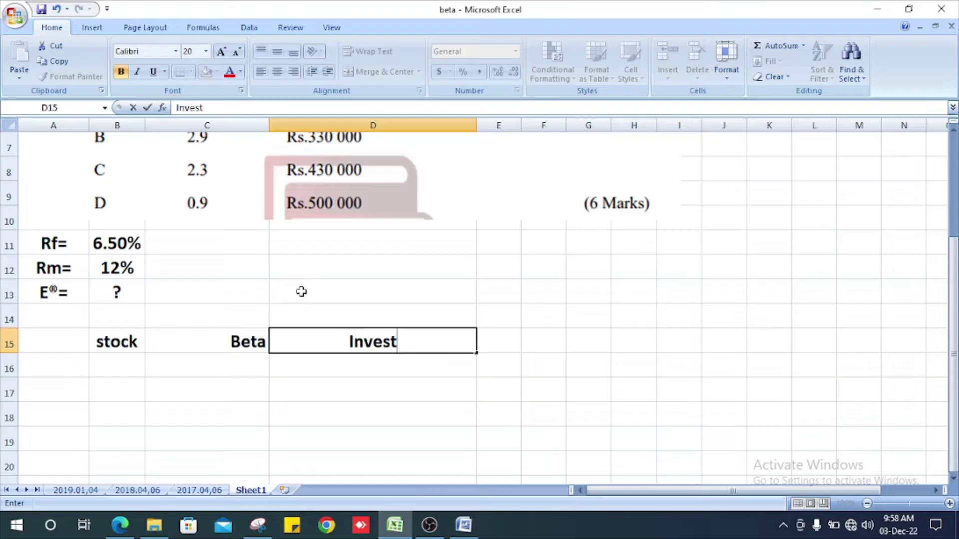
pyautogui.write('ment')
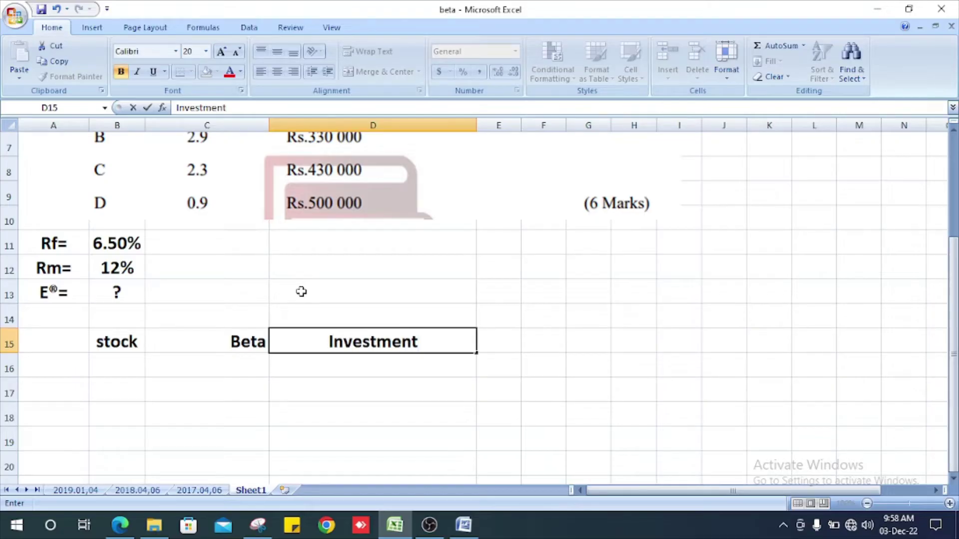
pyautogui.press('Return')
# Correct the third heading to read Investment ('000), undoing an accidental wipe along the way
pyautogui.click(452, 344)
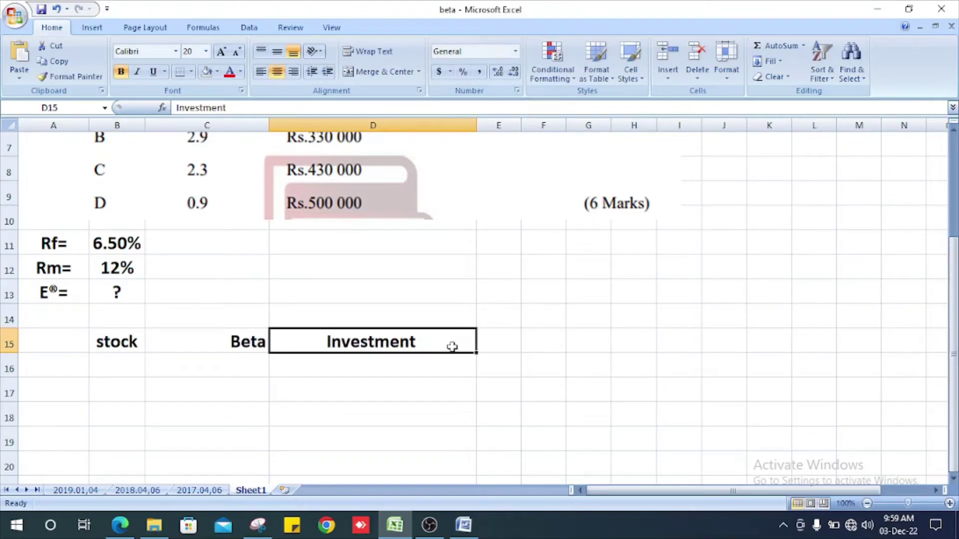
pyautogui.write('(')
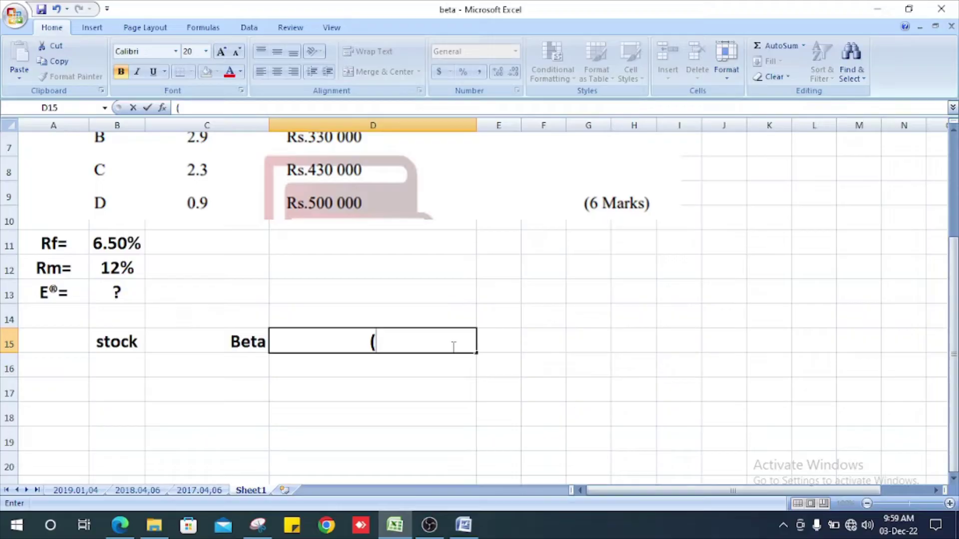
pyautogui.press('BackSpace')
pyautogui.press('Return')
pyautogui.hotkey('ctrl', 'z')
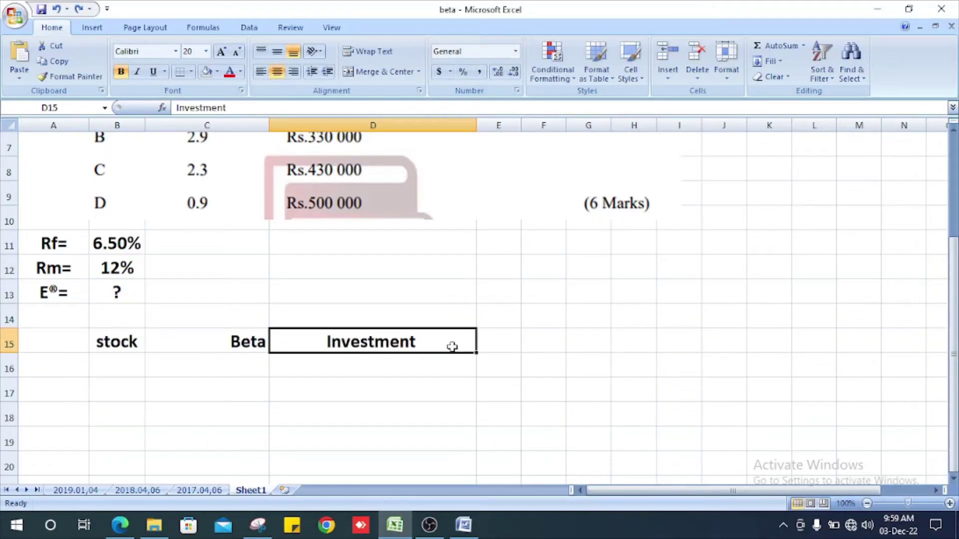
pyautogui.press('Up')
pyautogui.doubleClick(452, 347)
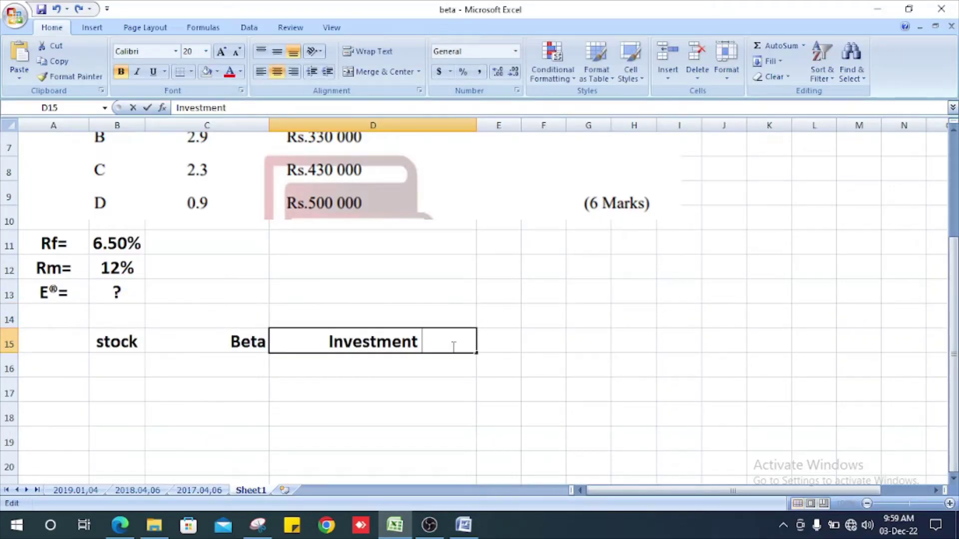
pyautogui.write('(')
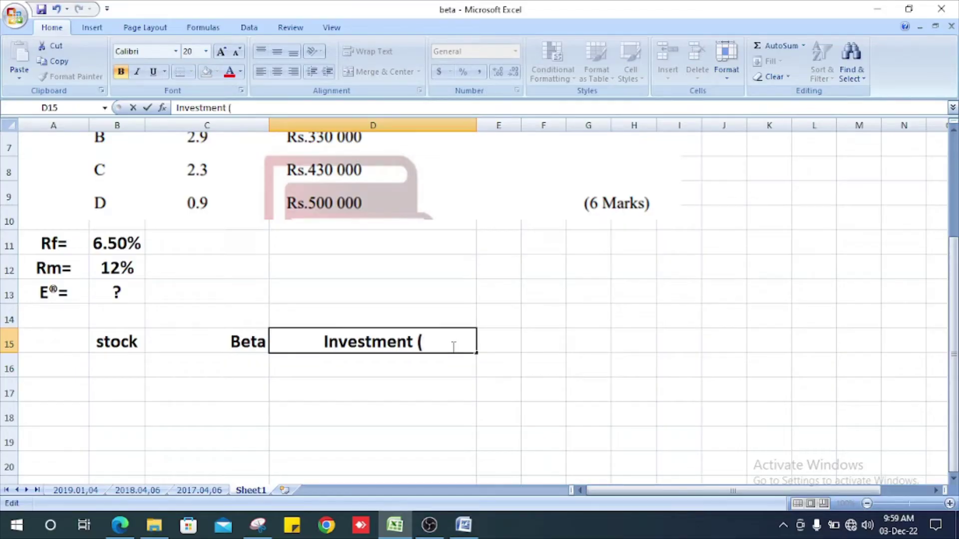
pyautogui.write("'000")
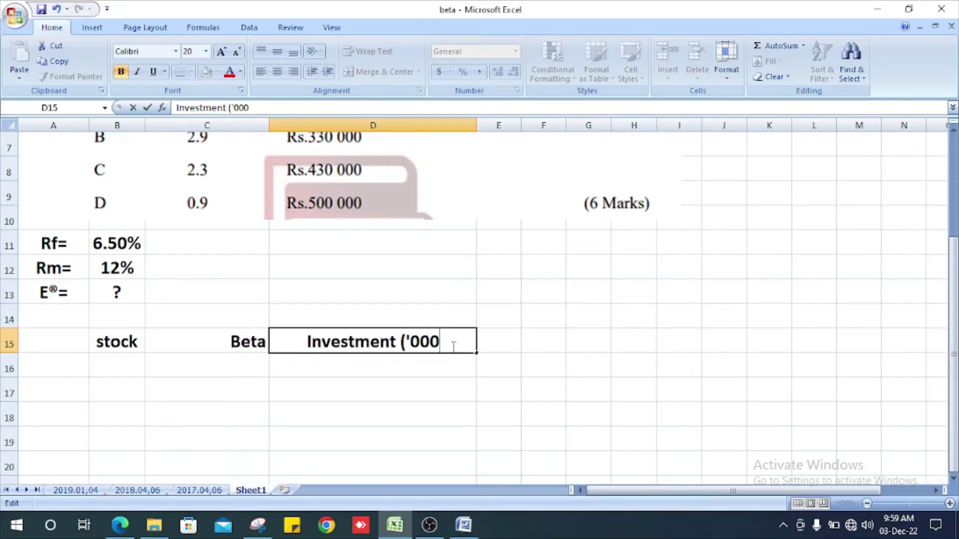
pyautogui.write(')')
pyautogui.press('Return')
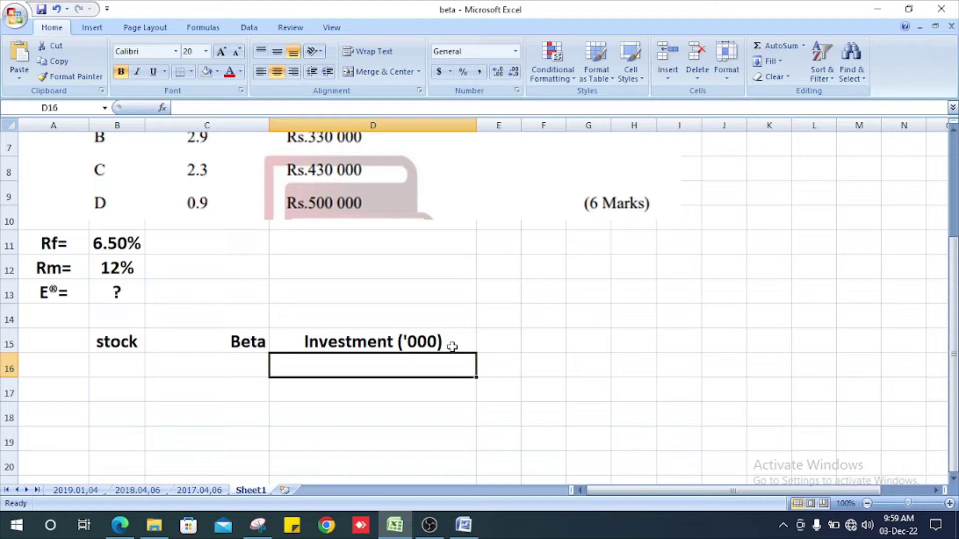
pyautogui.press('Left')
pyautogui.press('Left')
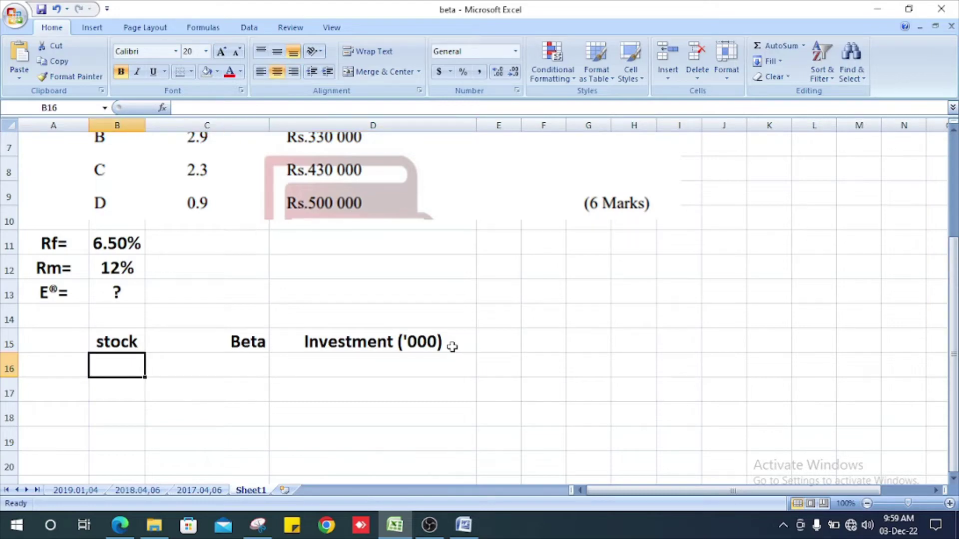
pyautogui.scroll(2, 452, 346)
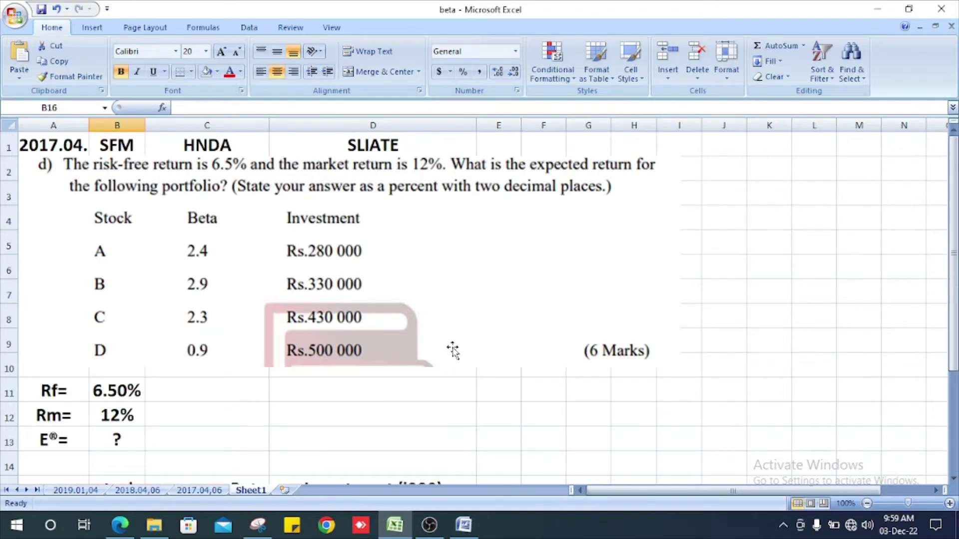
pyautogui.scroll(-2, 452, 350)
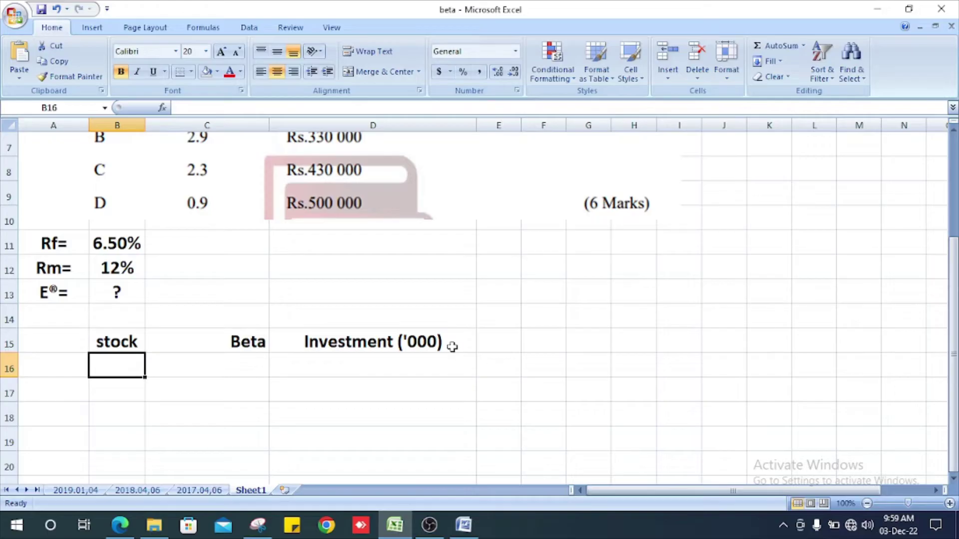
pyautogui.write('A')
# List stocks A, B, C and D down the stock column
pyautogui.press('Return')
pyautogui.write('B')
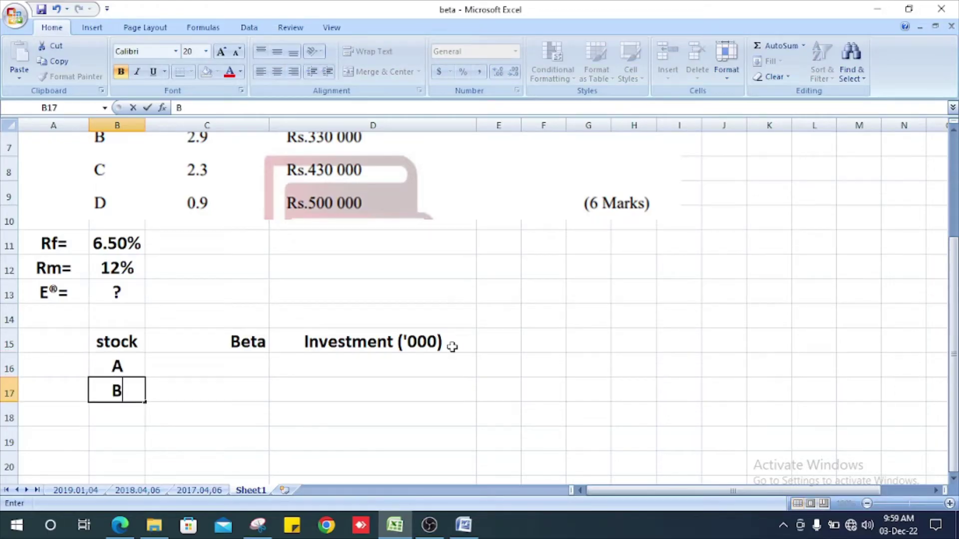
pyautogui.press('Return')
pyautogui.write('C')
pyautogui.press('Return')
pyautogui.write('D')
pyautogui.press('Return')
pyautogui.press('Up')
pyautogui.press('Up')
pyautogui.press('Up')
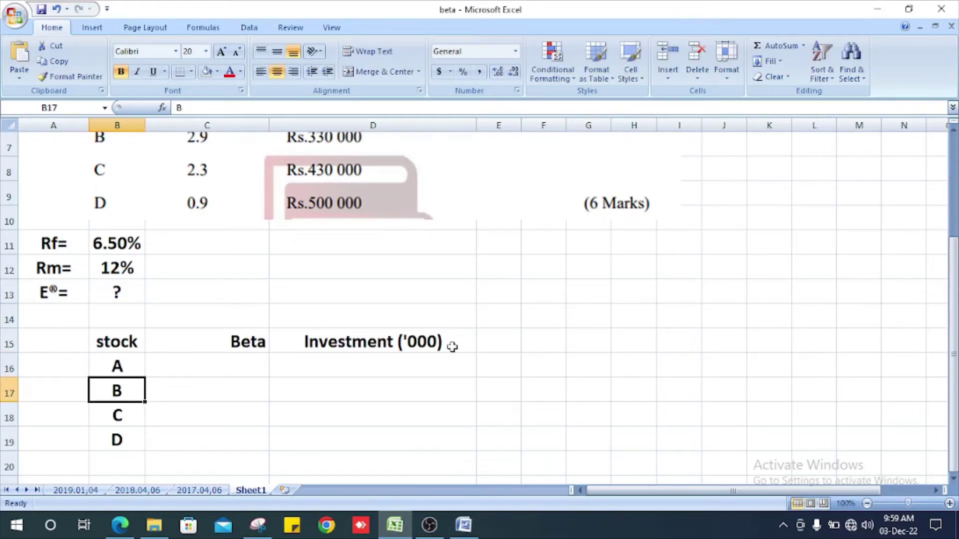
pyautogui.press('Up')
pyautogui.press('Right')
pyautogui.scroll(2, 452, 347)
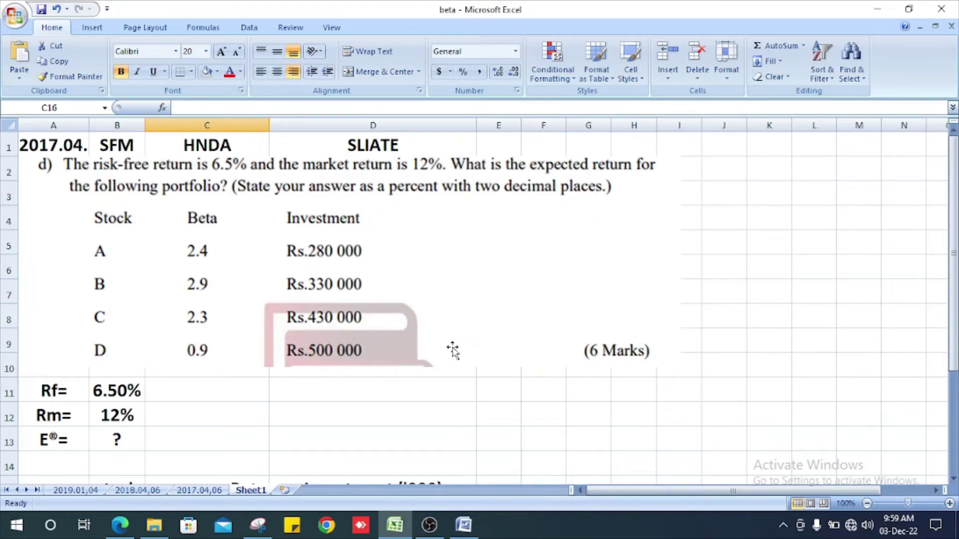
pyautogui.scroll(-2, 452, 350)
pyautogui.write('2.')
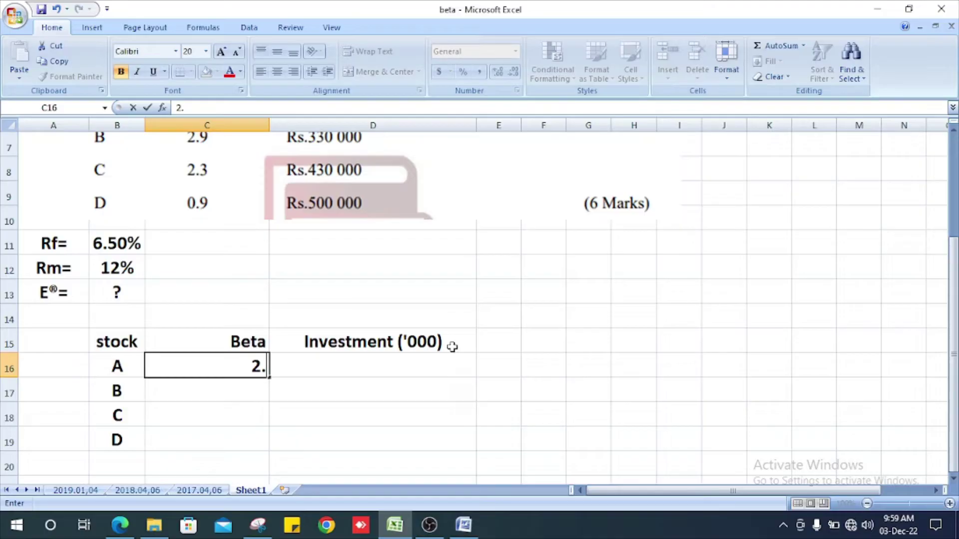
pyautogui.write('4')
# Enter betas 2.4, 2.9, 2.3 and 0.9 beside the stocks and centre them
pyautogui.press('Return')
pyautogui.write('2.9')
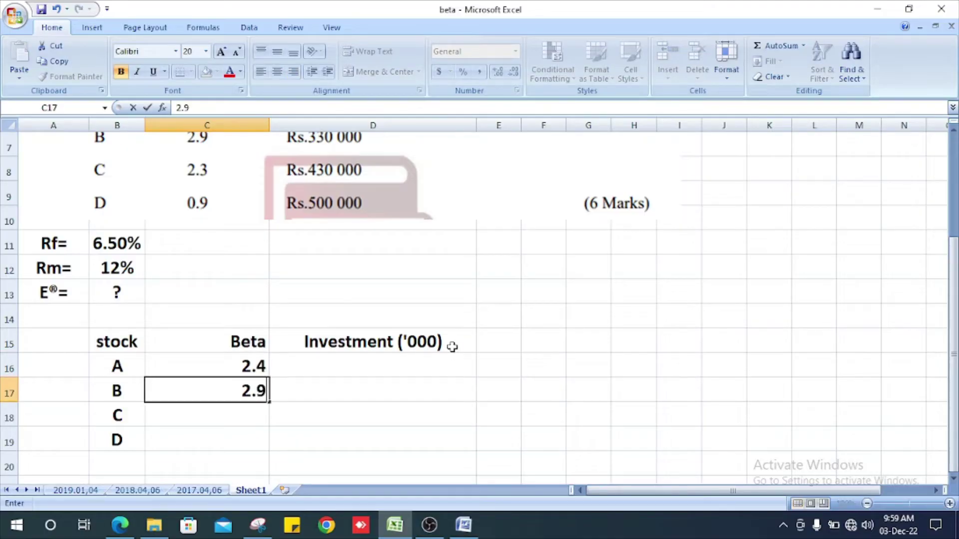
pyautogui.press('Return')
pyautogui.write('2.')
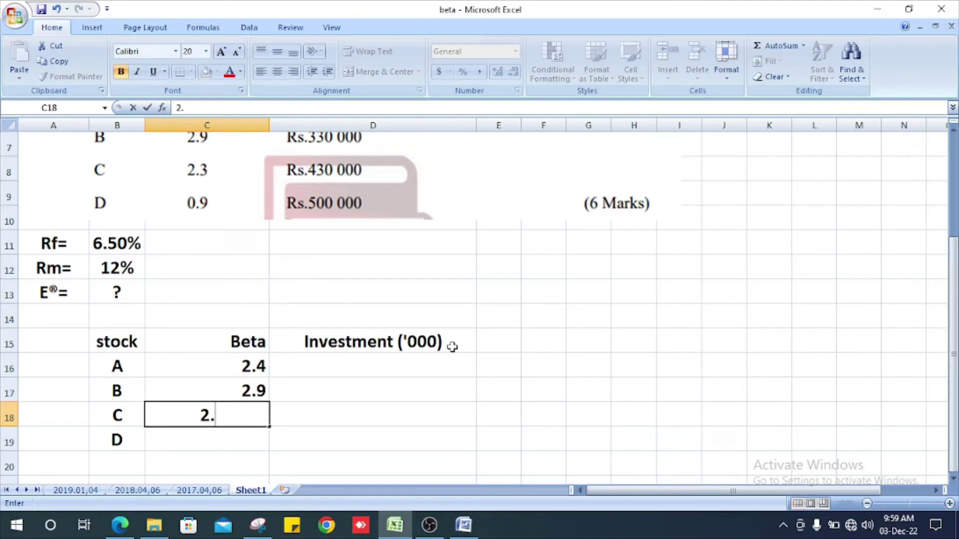
pyautogui.write('3')
pyautogui.press('Return')
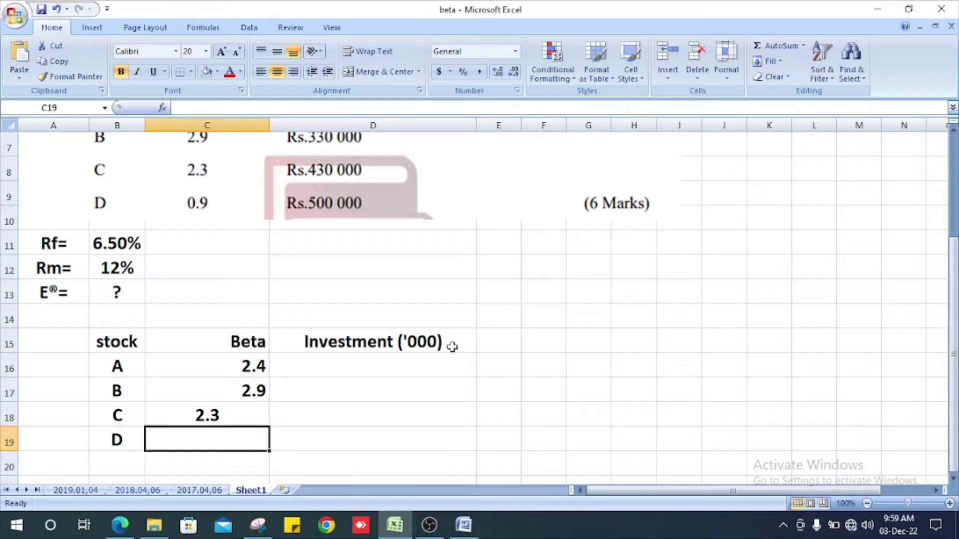
pyautogui.write('0.9')
pyautogui.press('Return')
pyautogui.press('Up')
pyautogui.press('Up')
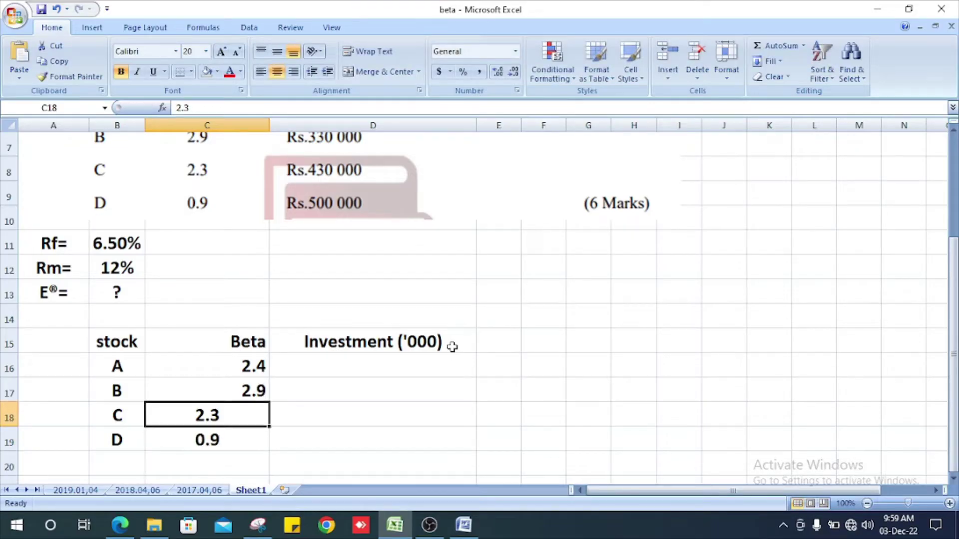
pyautogui.press('Up')
pyautogui.press('Up')
pyautogui.hotkey('shift', 'Down')
pyautogui.hotkey('shift', 'Down')
pyautogui.hotkey('shift', 'Down')
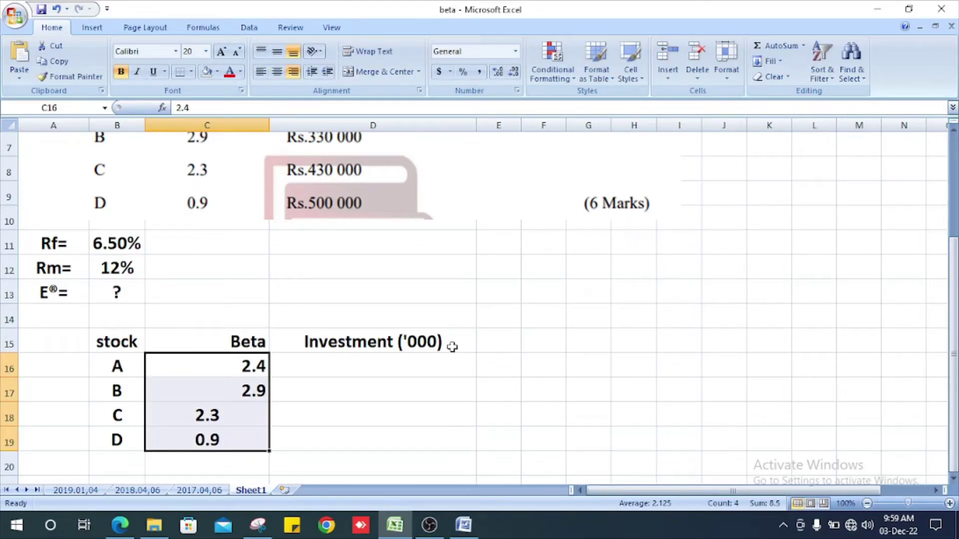
pyautogui.click(276, 73)
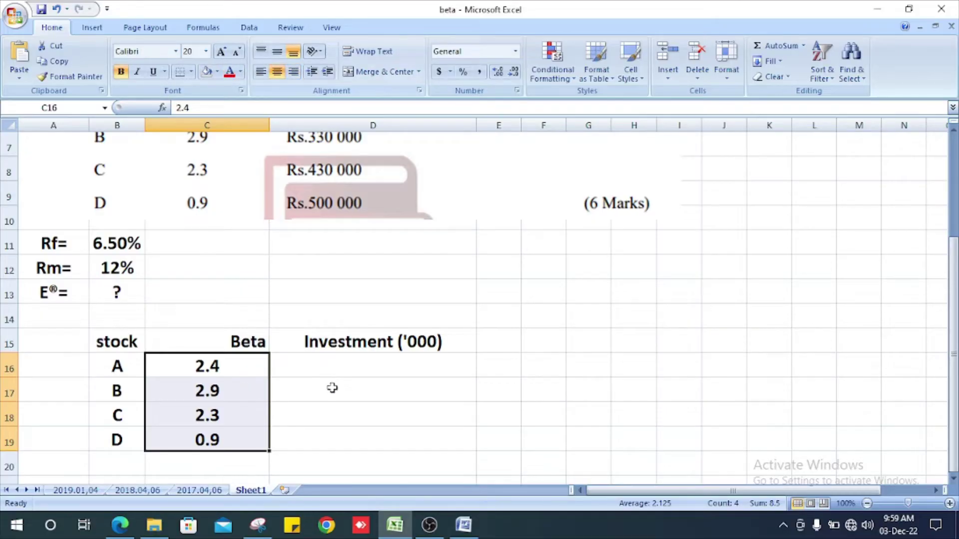
# Enter investments 280, 330, 430 and 500 for stocks A to D
pyautogui.click(332, 367)
pyautogui.scroll(2, 324, 395)
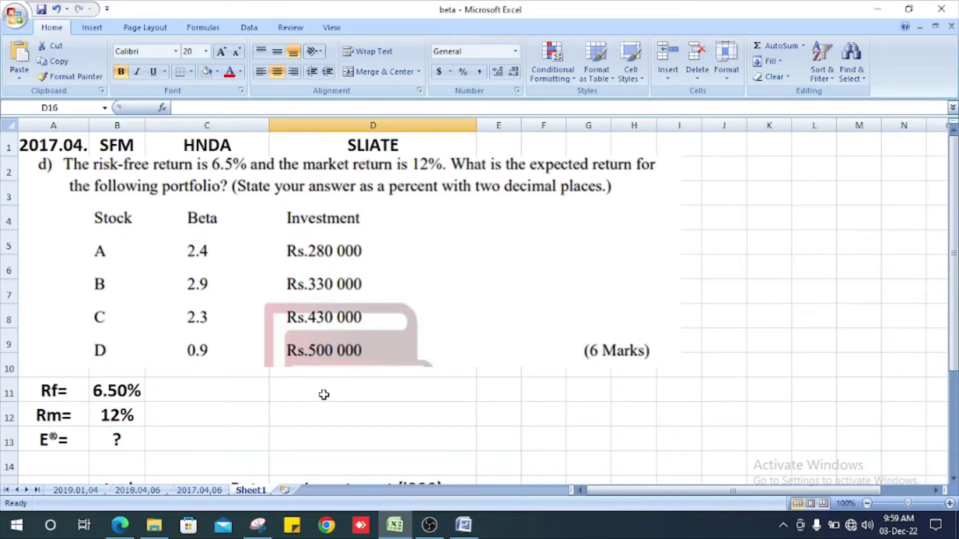
pyautogui.scroll(-2, 324, 394)
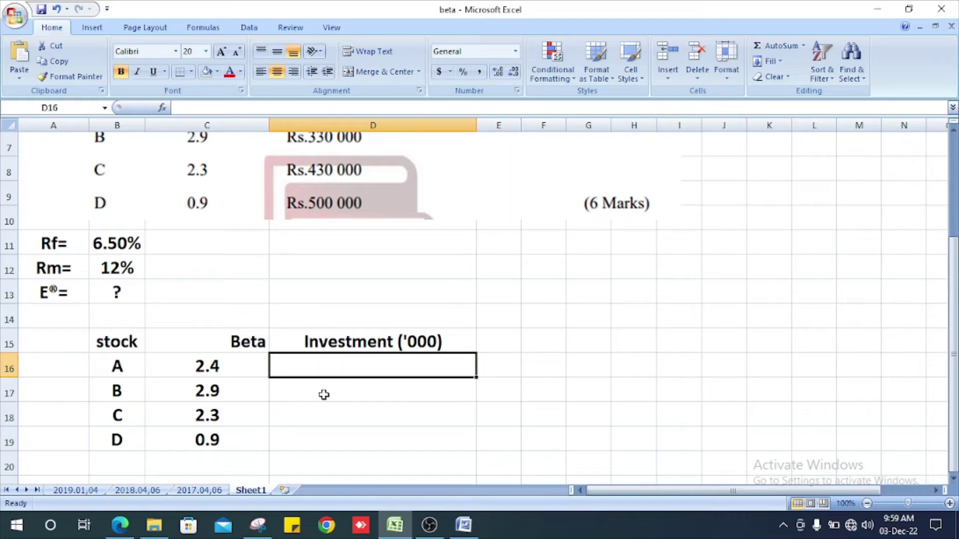
pyautogui.write('280')
pyautogui.press('Return')
pyautogui.write('330')
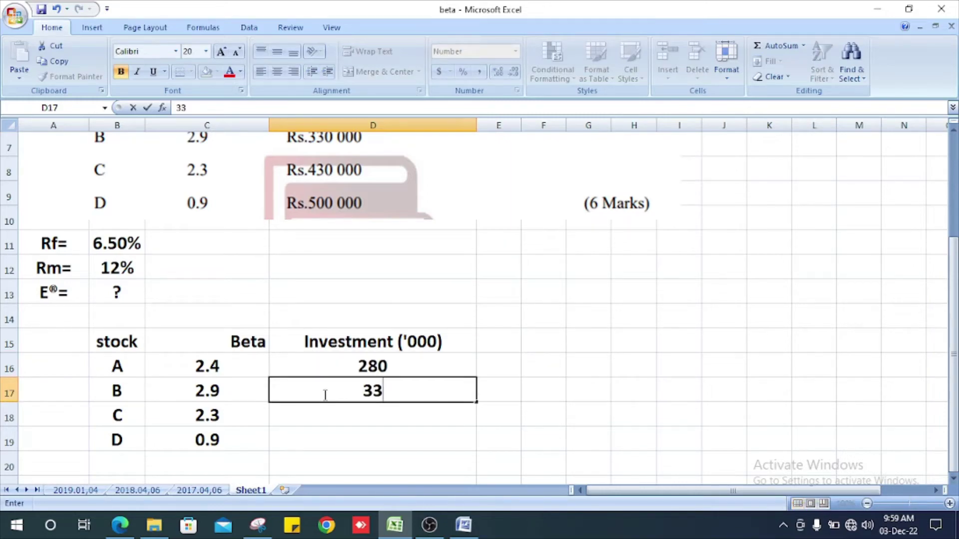
pyautogui.write('0.00')
pyautogui.press('Return')
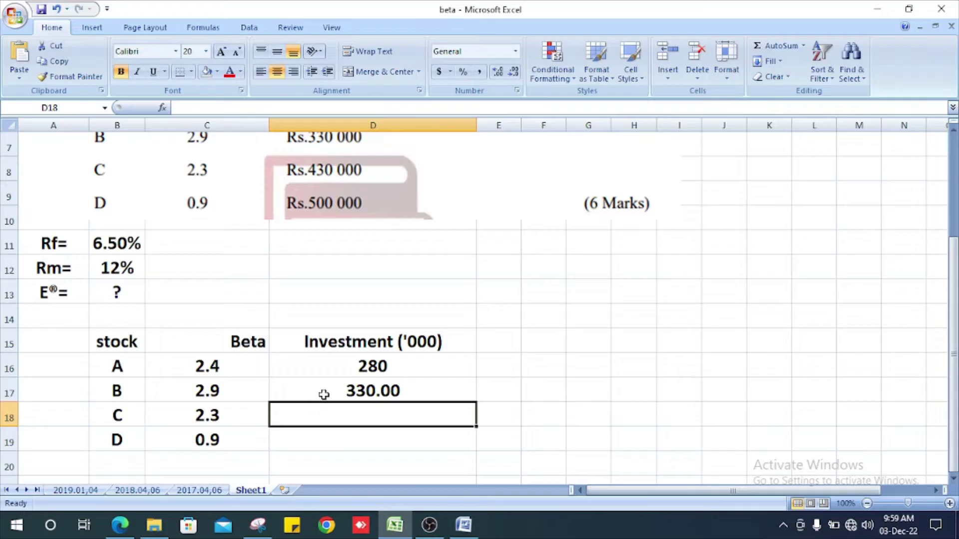
pyautogui.write('430')
pyautogui.press('Return')
pyautogui.write('60')
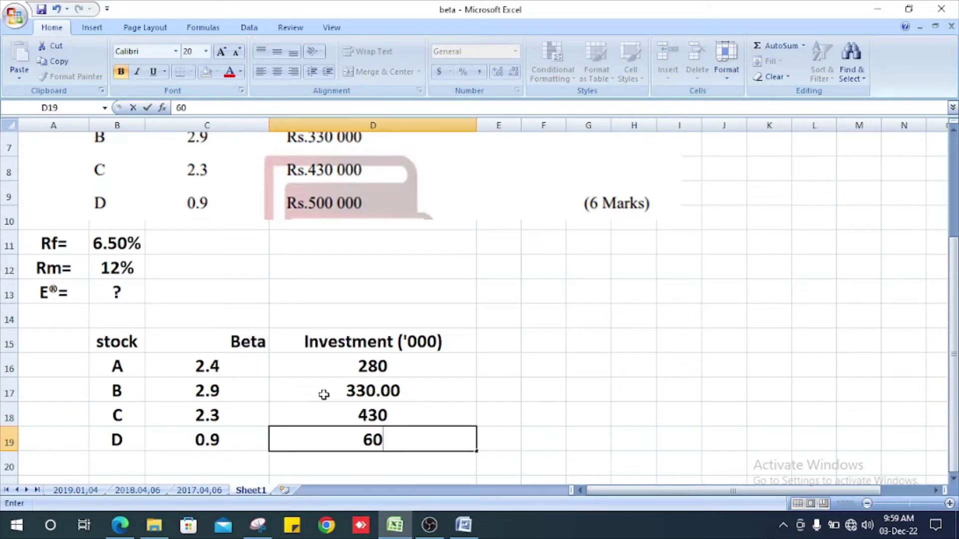
pyautogui.press('BackSpace')
pyautogui.press('BackSpace')
pyautogui.write('500')
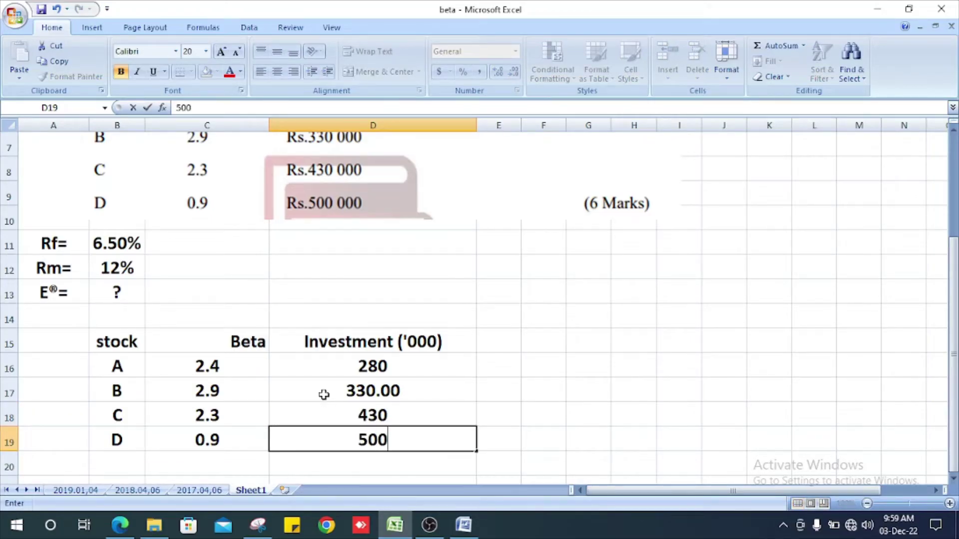
pyautogui.press('Return')
pyautogui.press('Up')
pyautogui.press('Up')
pyautogui.press('Up')
pyautogui.press('Up')
pyautogui.press('Up')
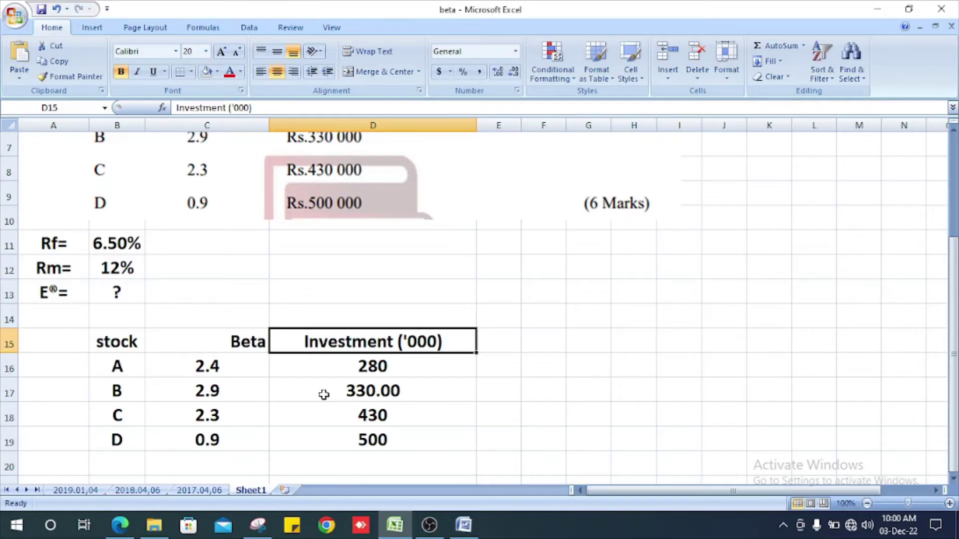
pyautogui.press('Right')
pyautogui.press('Right')
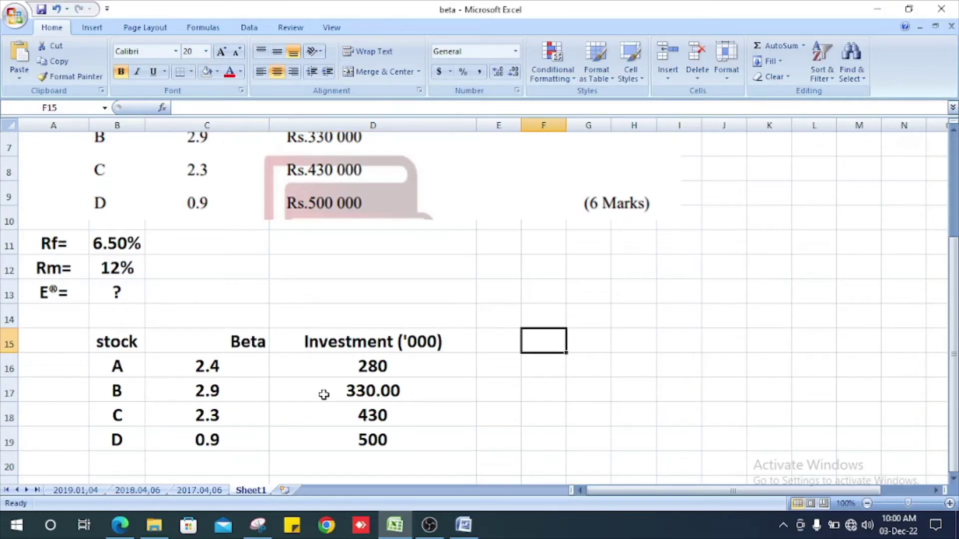
pyautogui.press('Left')
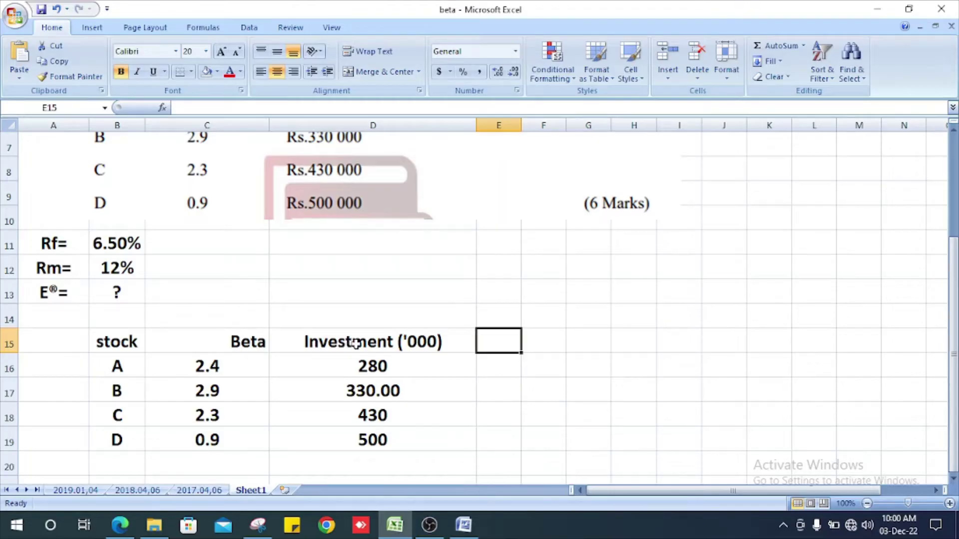
# Centre the stock, Beta and Investment ('000) headings over B15:D15
pyautogui.moveTo(120, 341); pyautogui.dragTo(374, 342)
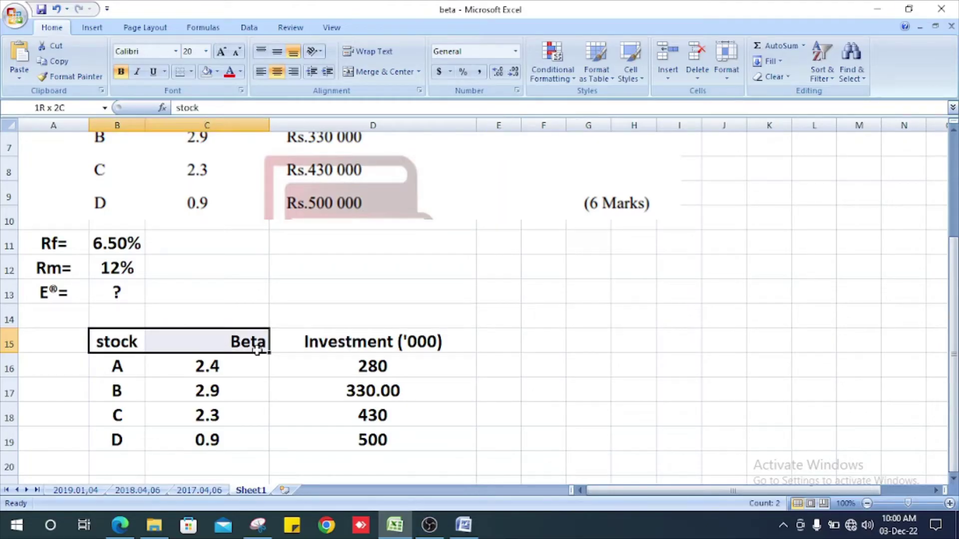
pyautogui.click(261, 72)
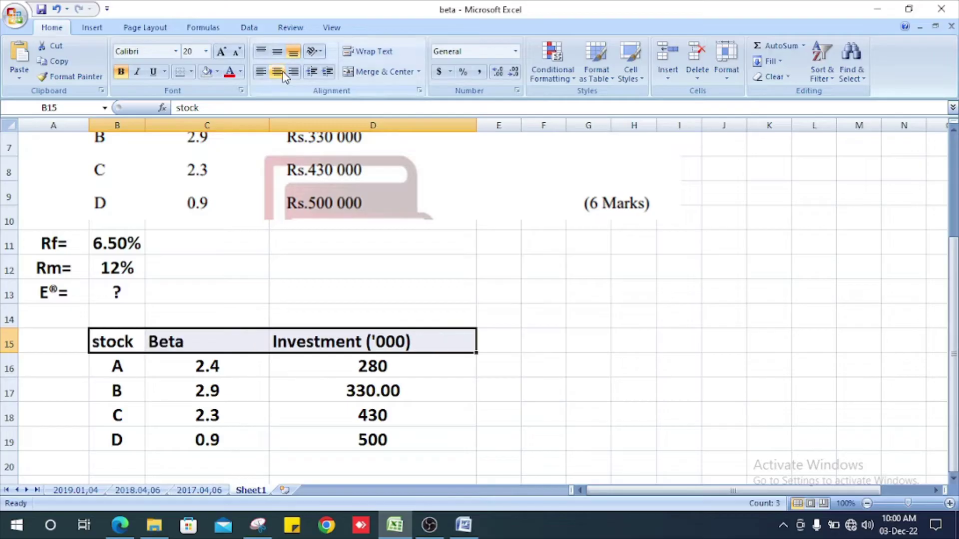
pyautogui.click(419, 346)
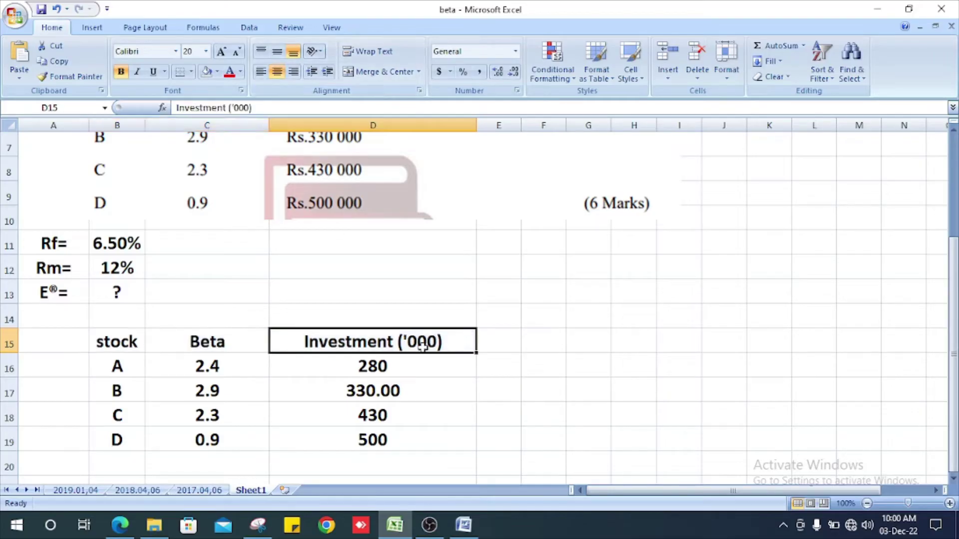
pyautogui.click(496, 346)
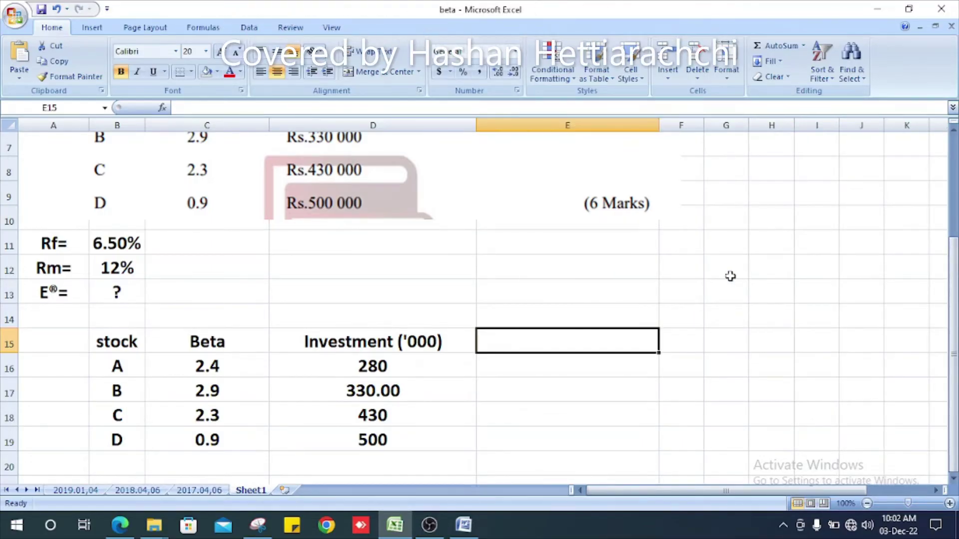
pyautogui.write('e(r')
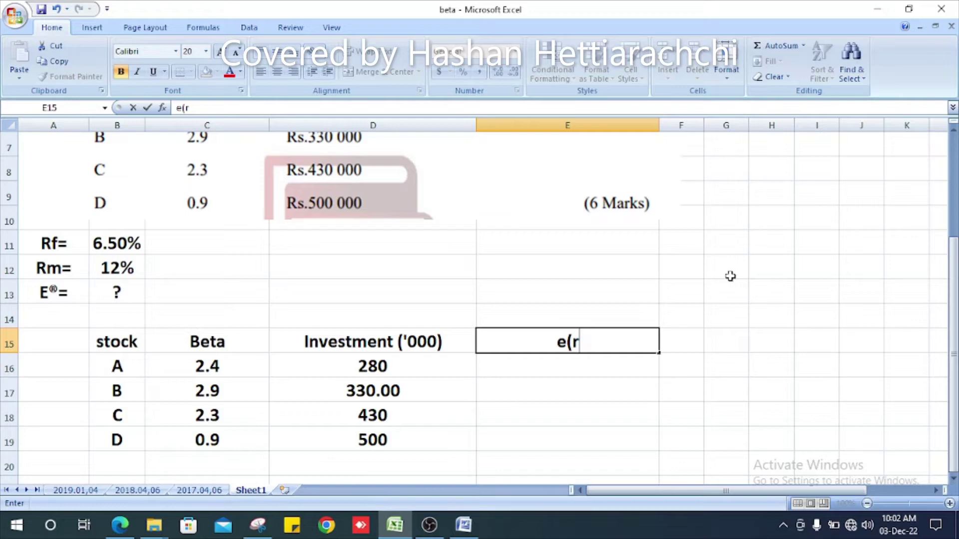
pyautogui.write(')=')
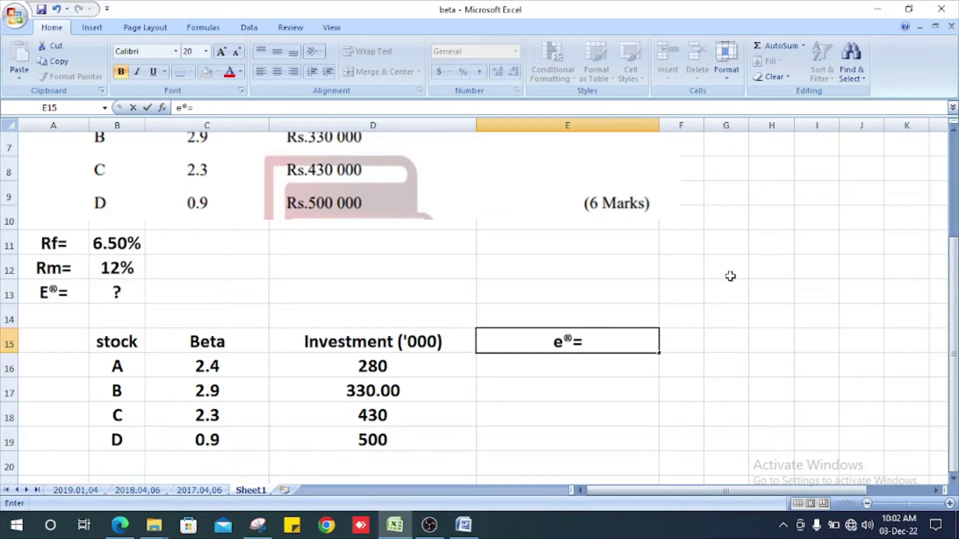
pyautogui.write('Rf')
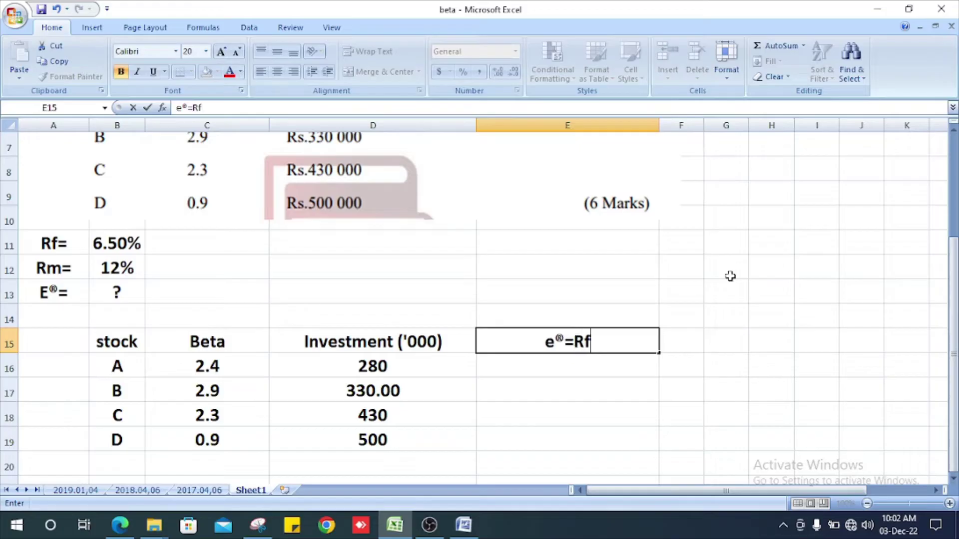
# Enter the heading e(r)= Rf + Beta (Rm - Rf ) in E15, fixing typos
pyautogui.press('BackSpace')
pyautogui.press('BackSpace')
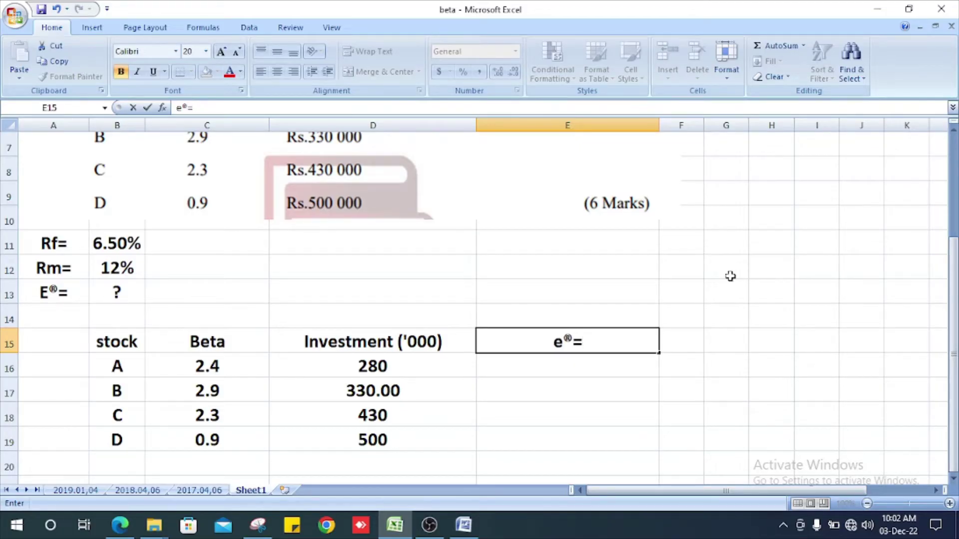
pyautogui.write(' Rf')
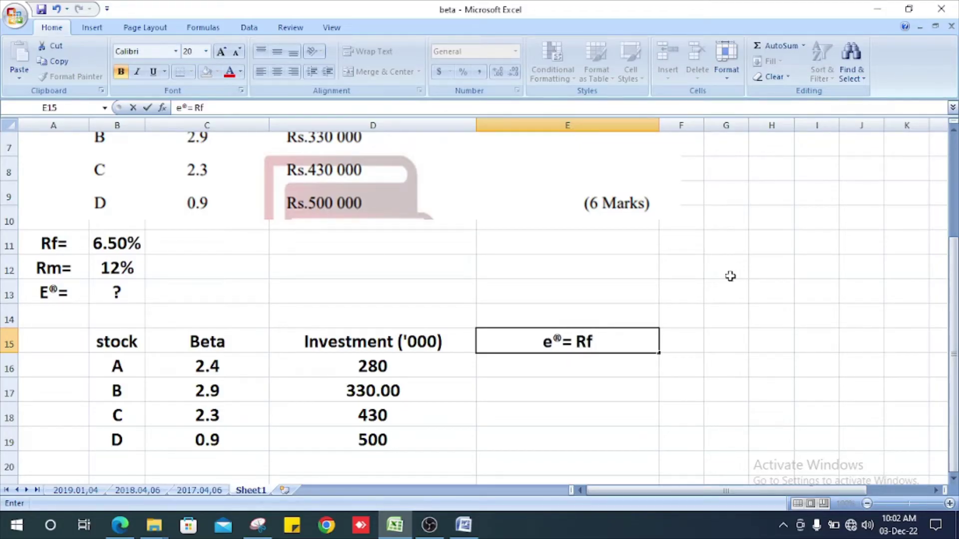
pyautogui.write(' + B')
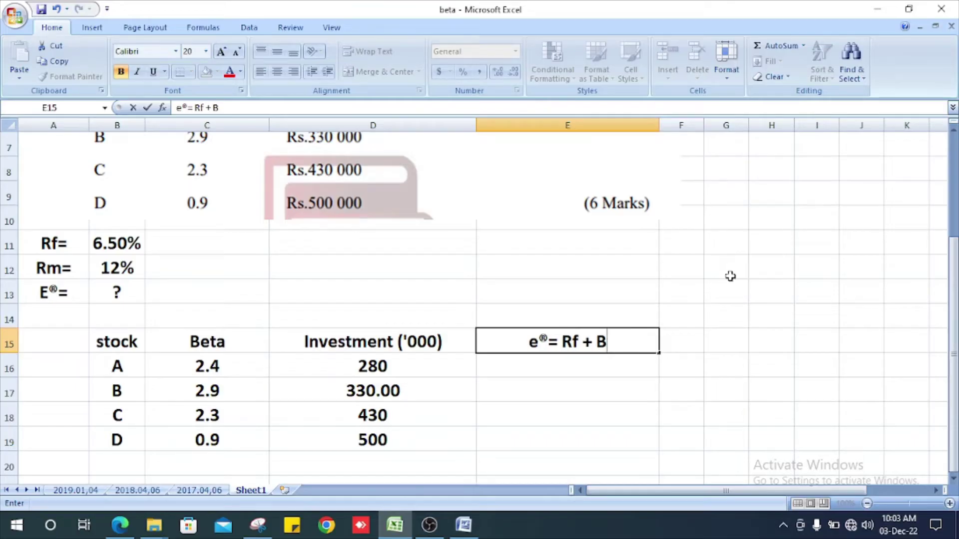
pyautogui.write('eta ')
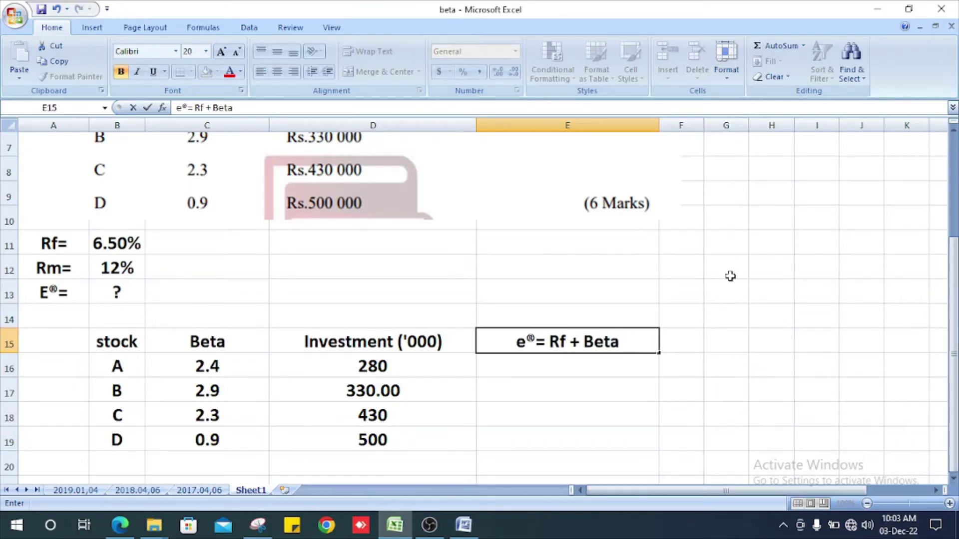
pyautogui.write('(')
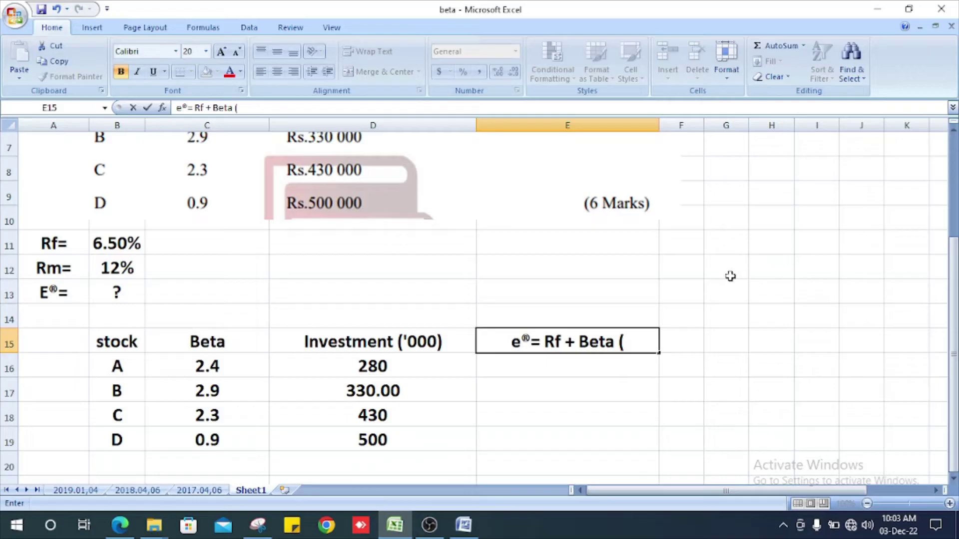
pyautogui.write('r')
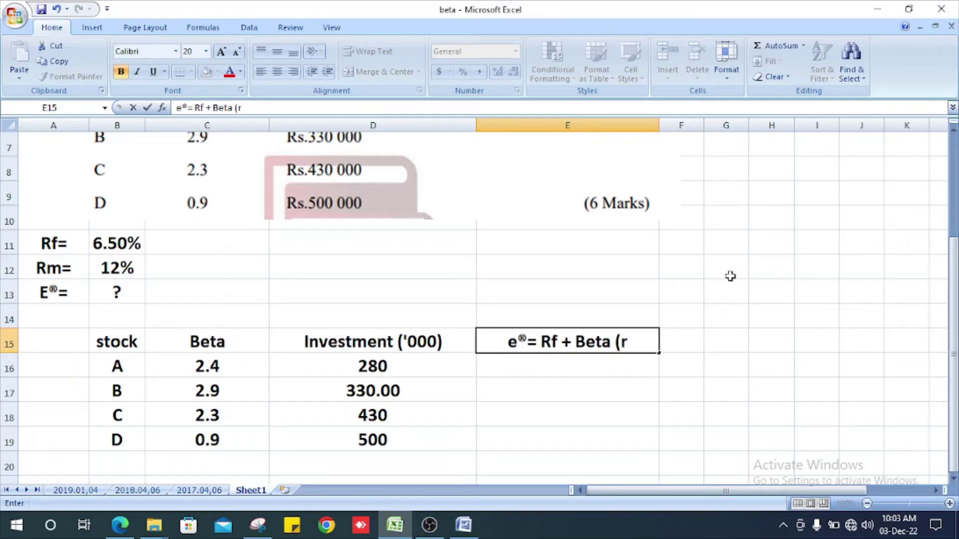
pyautogui.press('BackSpace')
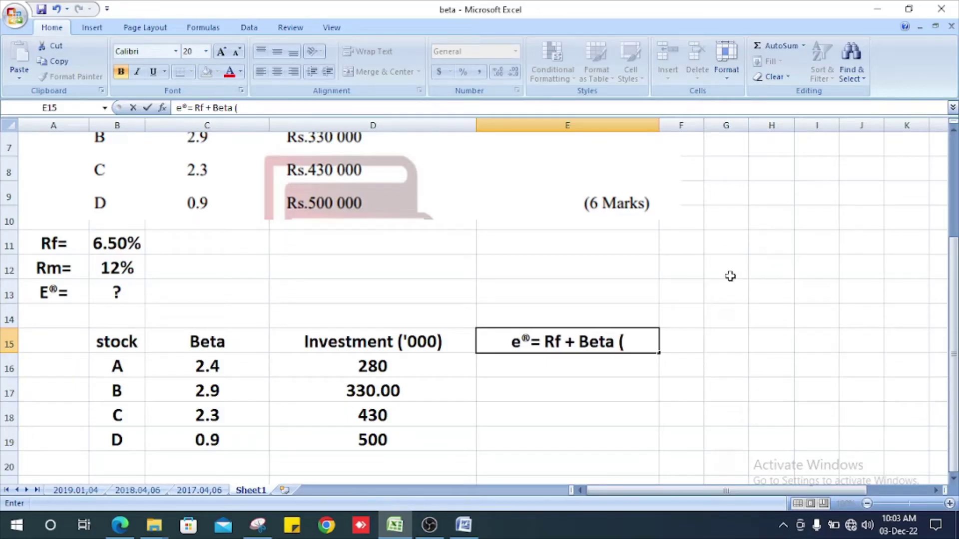
pyautogui.write('r')
pyautogui.press('BackSpace')
pyautogui.write('Rm ')
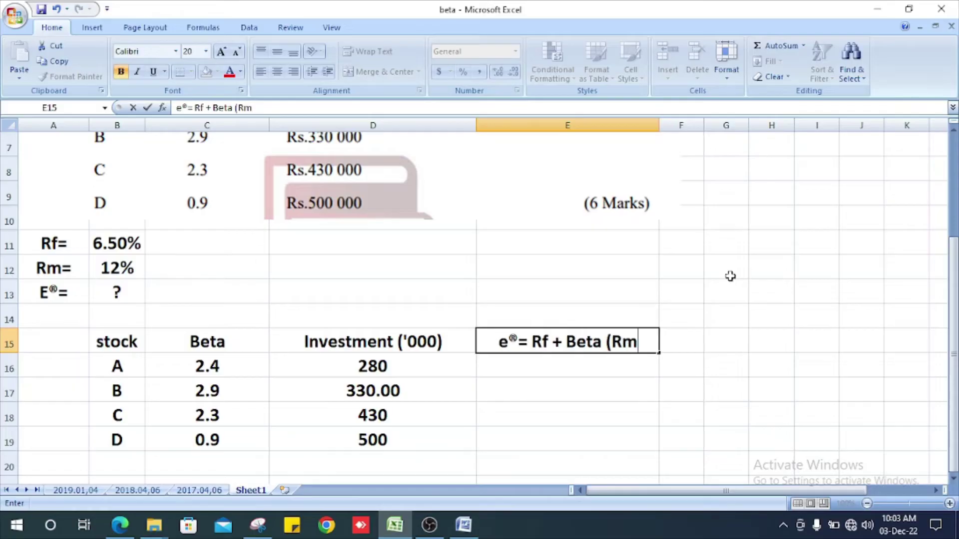
pyautogui.write('-')
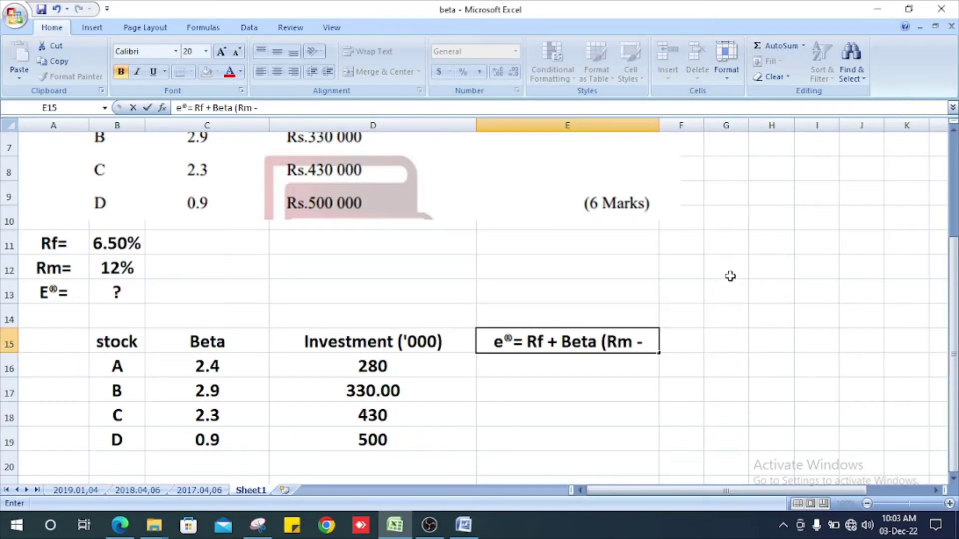
pyautogui.write(' Rf')
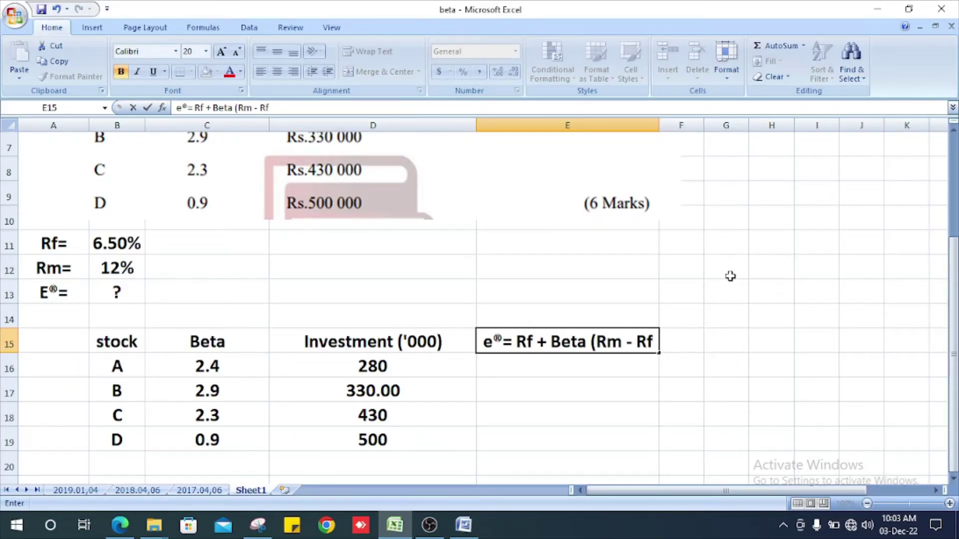
pyautogui.write(' )')
pyautogui.press('Return')
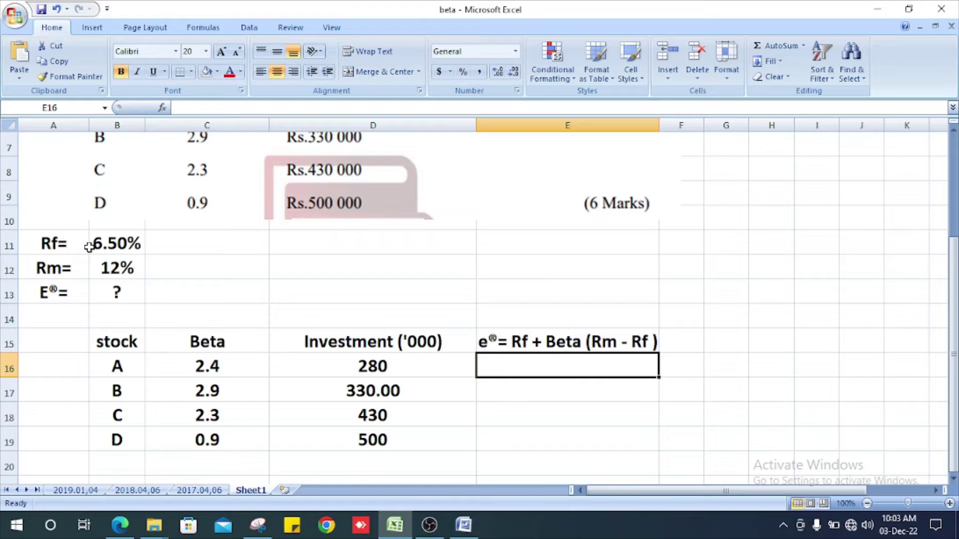
pyautogui.write('6.')
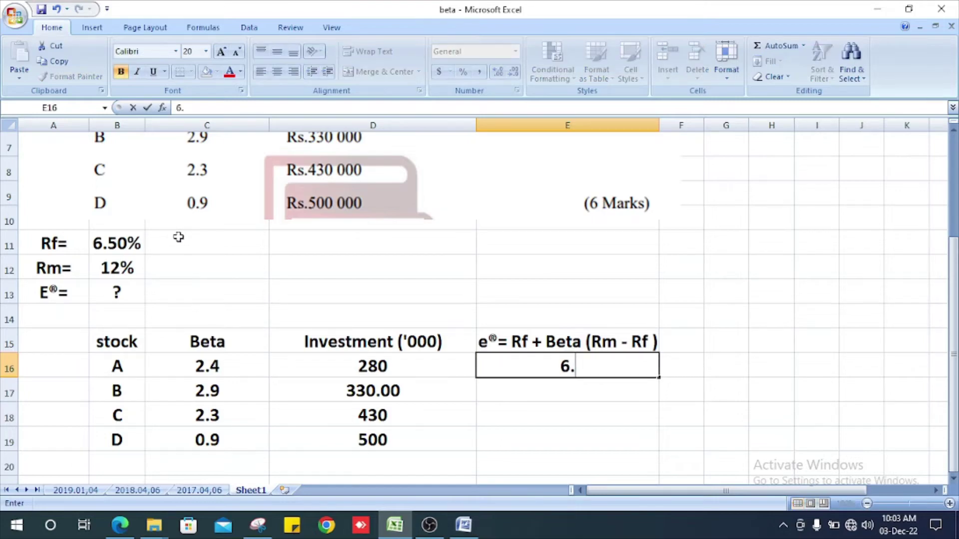
pyautogui.write('5%')
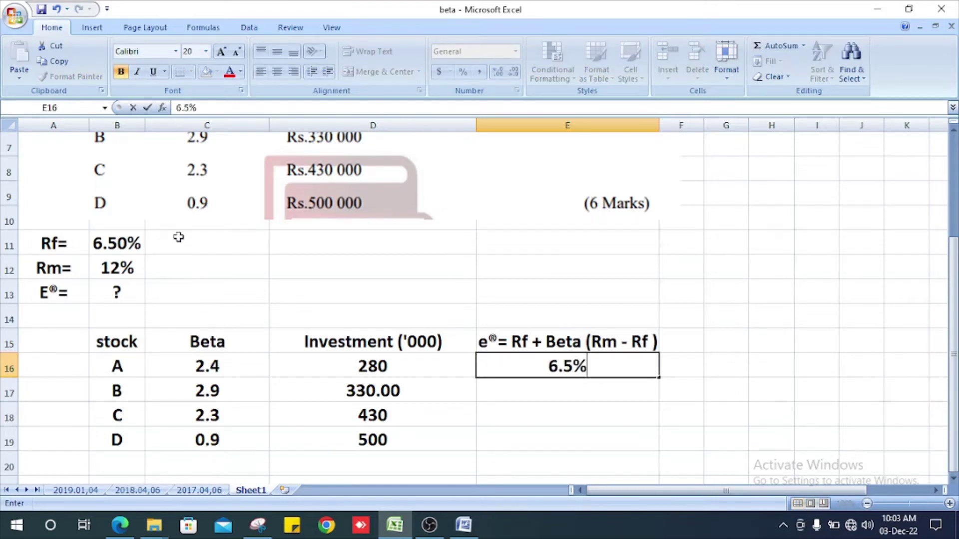
pyautogui.write(' +')
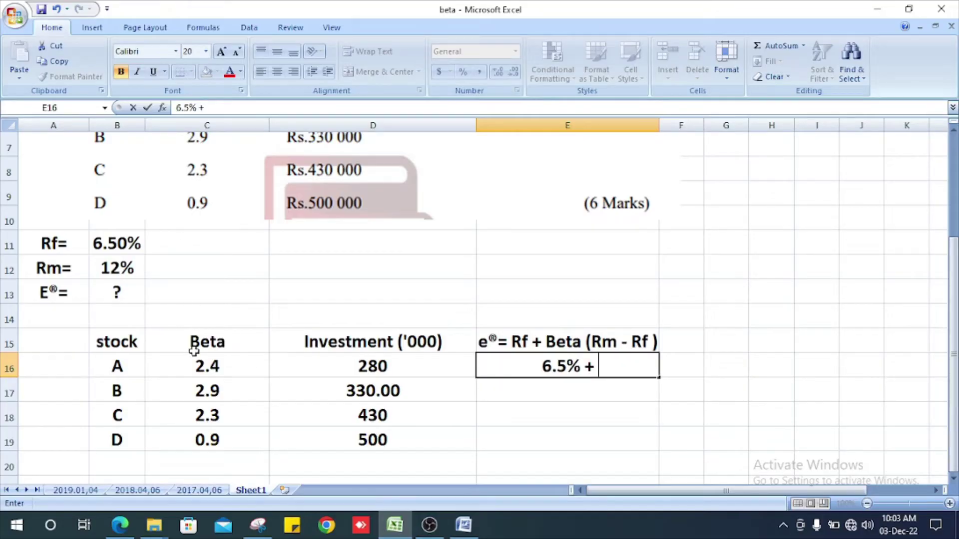
pyautogui.write('2.4')
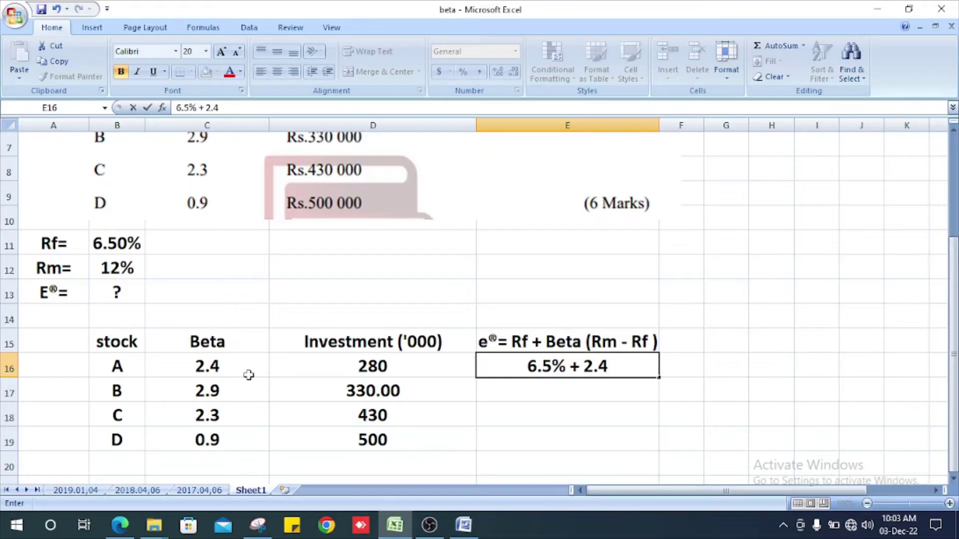
pyautogui.write(' (')
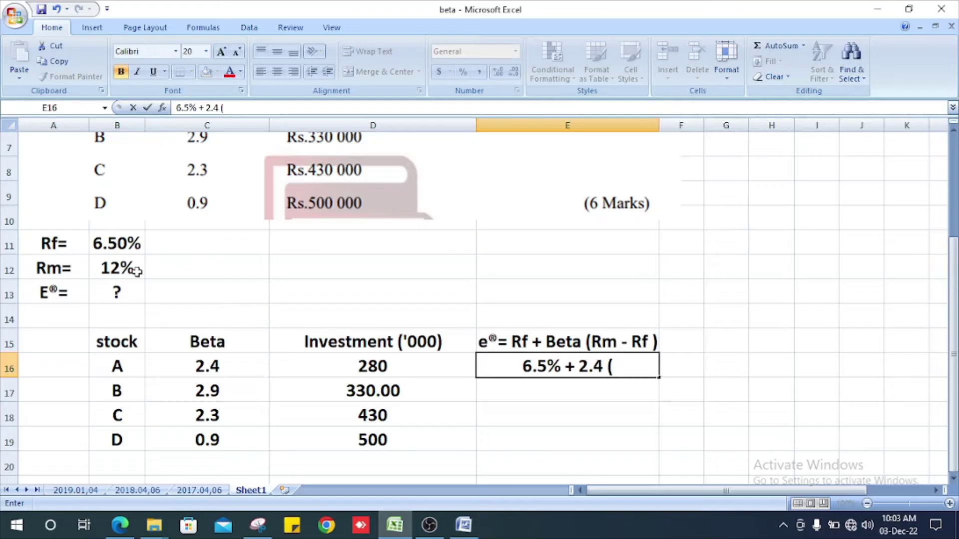
pyautogui.write('12%')
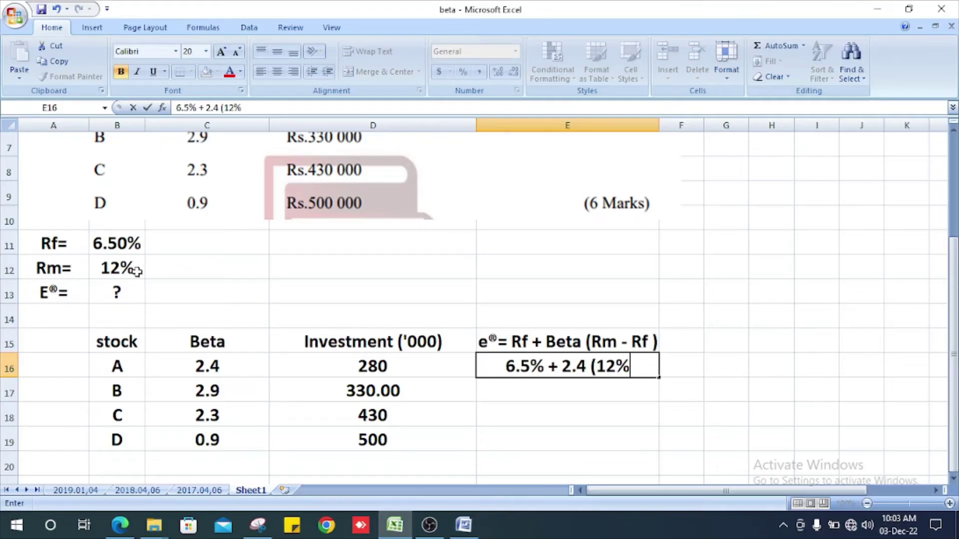
pyautogui.write(' -')
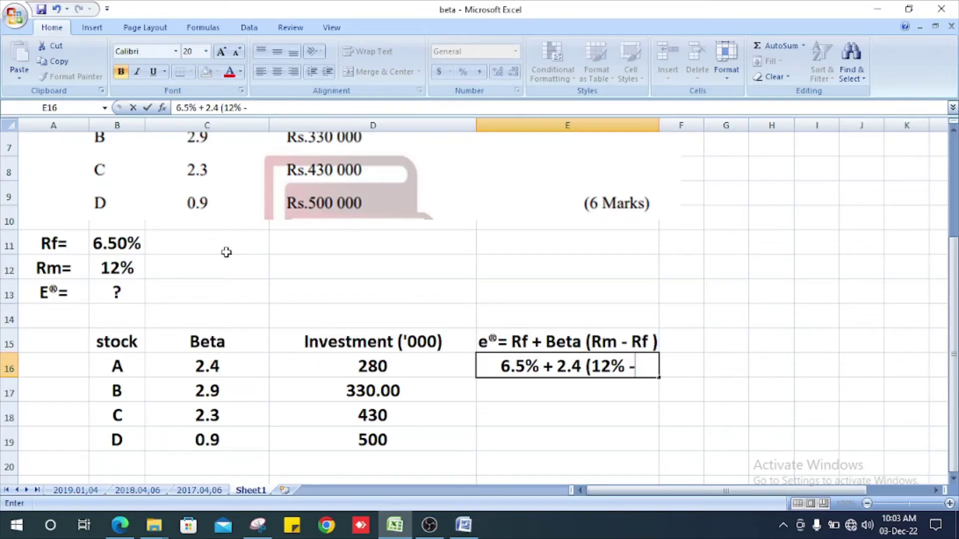
pyautogui.write('6.5')
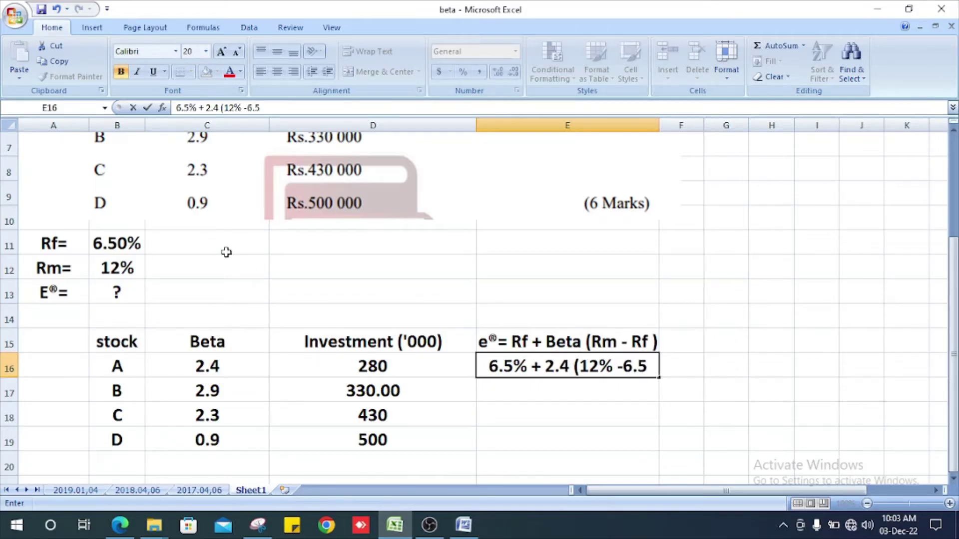
pyautogui.write('%)')
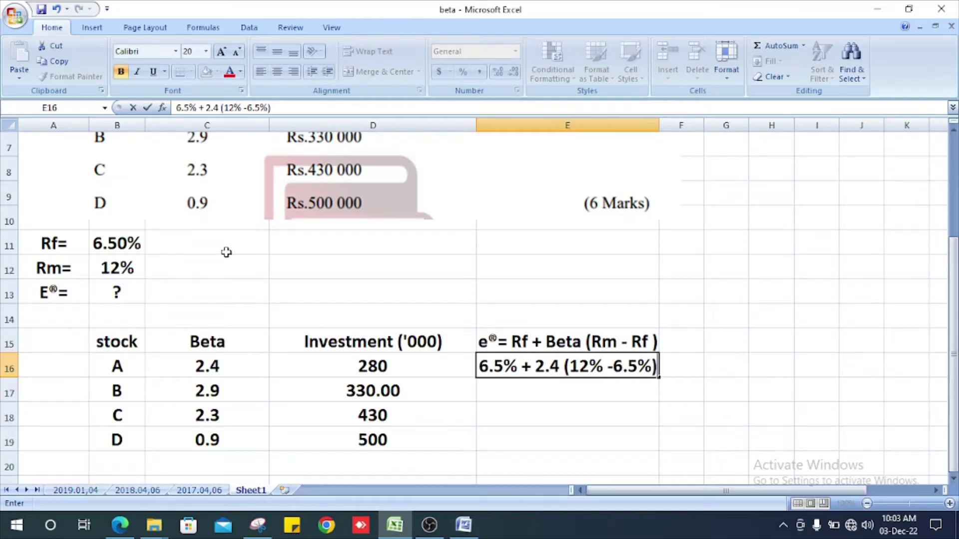
# Enter 6.5% + 2.4 (12% -6.5%) as stock A's calculation in E16 and reselect it
pyautogui.press('Return')
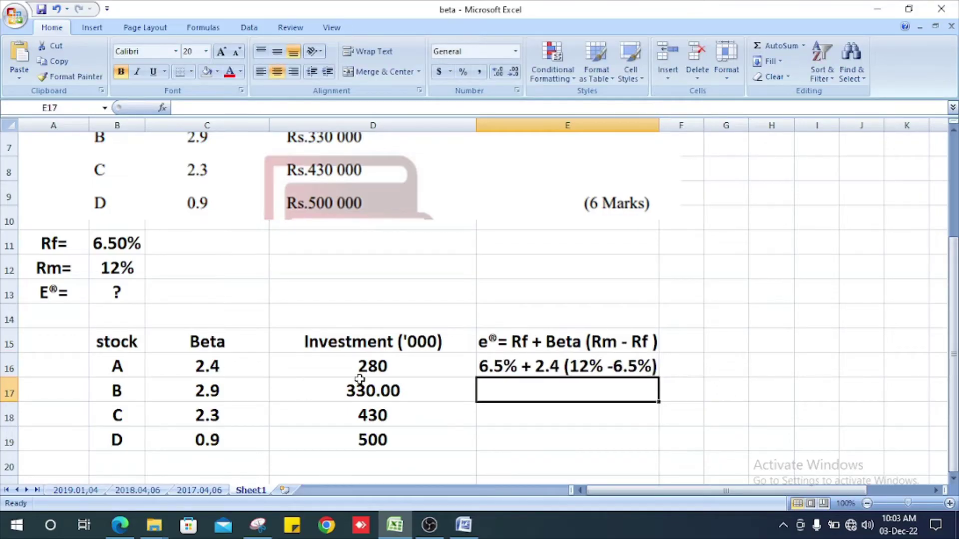
pyautogui.click(505, 370)
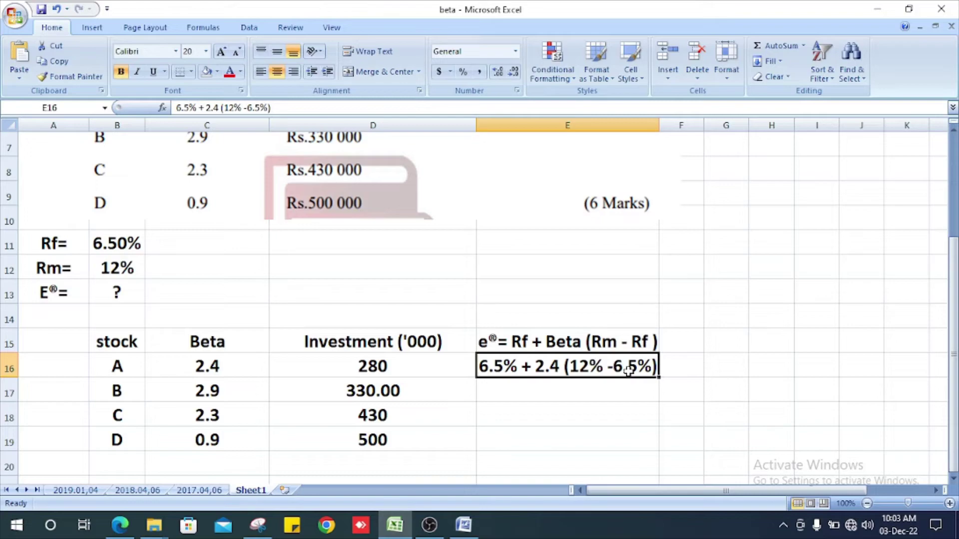
# Copy stock A's calculation down into the rows for stocks B, C and D
pyautogui.hotkey('ctrl', 'c')
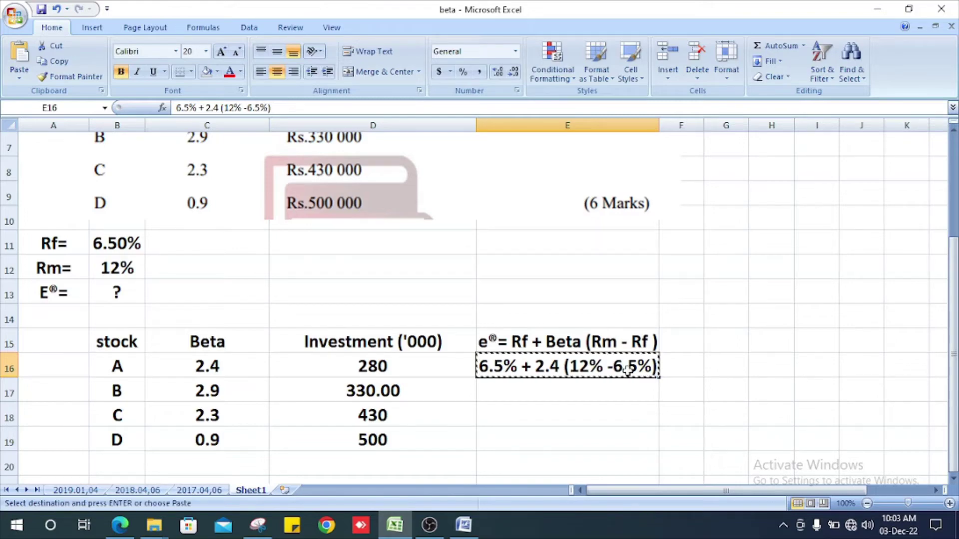
pyautogui.press('Down')
pyautogui.hotkey('ctrl', 'v')
pyautogui.press('Down')
pyautogui.hotkey('ctrl', 'v')
pyautogui.press('Down')
pyautogui.hotkey('ctrl', 'v')
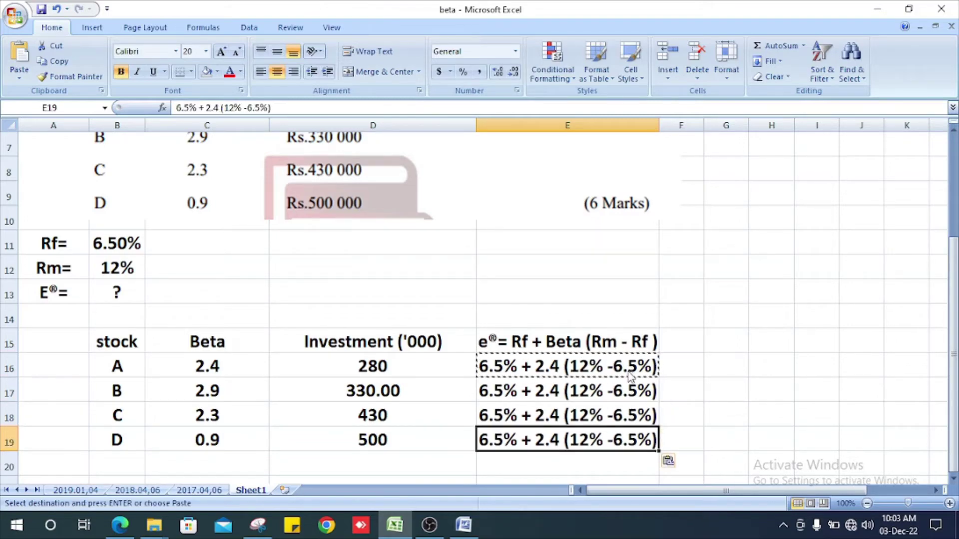
pyautogui.press('Up')
pyautogui.press('Up')
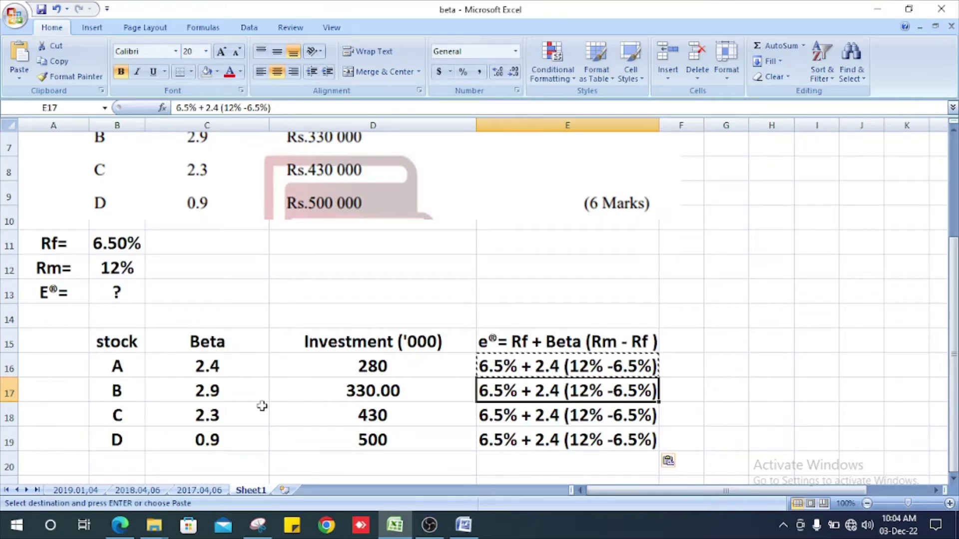
# Replace the 2.4 beta in E17, E18 and E19 with 2.9, 2.3 and 0.9
pyautogui.doubleClick(563, 392)
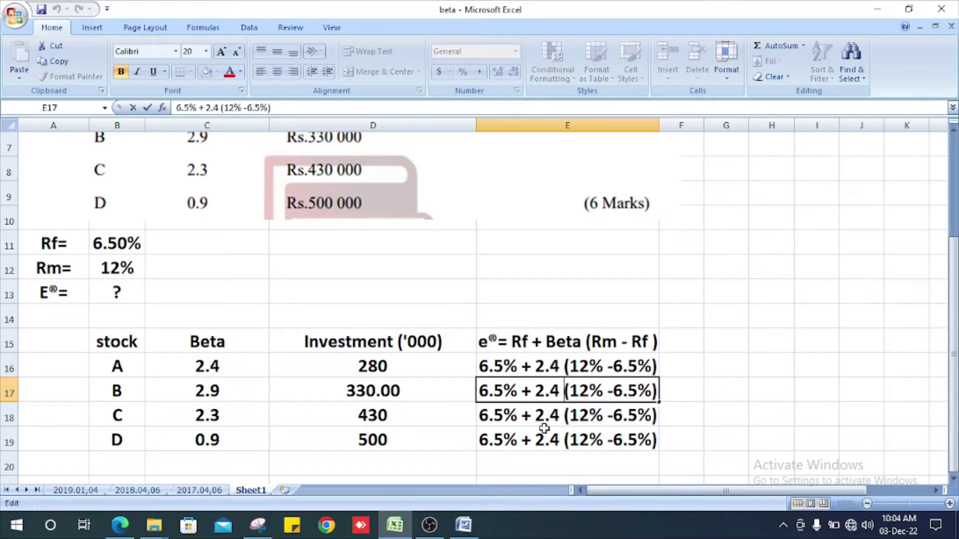
pyautogui.press('BackSpace')
pyautogui.press('BackSpace')
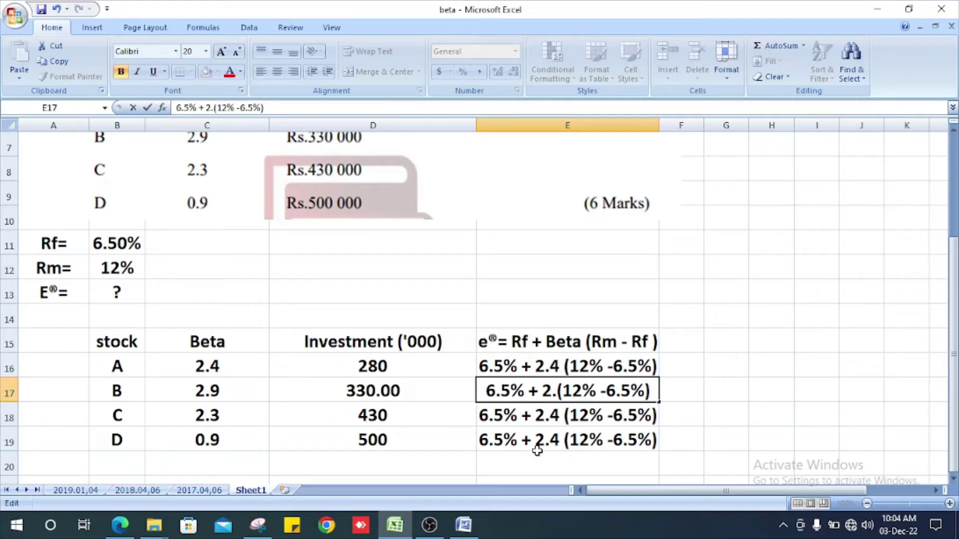
pyautogui.write('9')
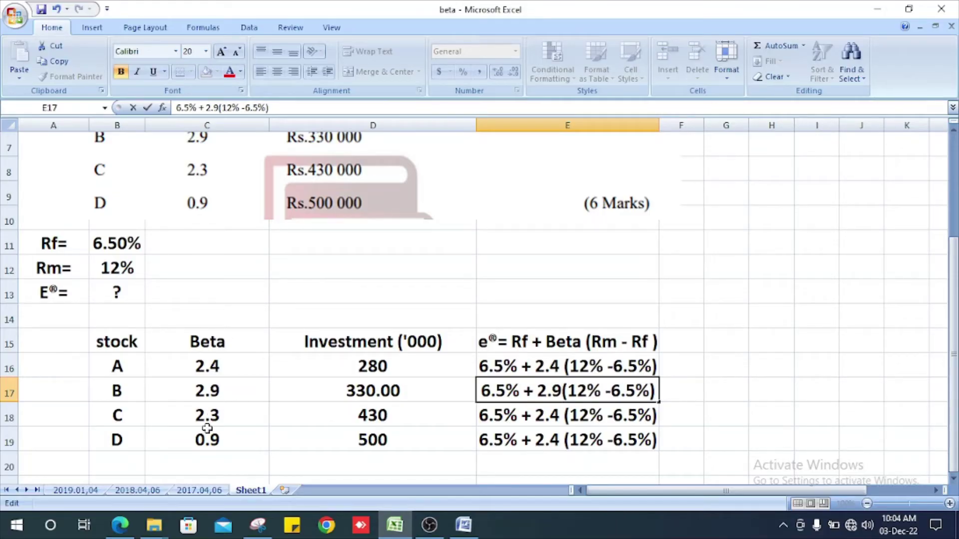
pyautogui.doubleClick(549, 416)
pyautogui.moveTo(550, 417); pyautogui.dragTo(561, 416)
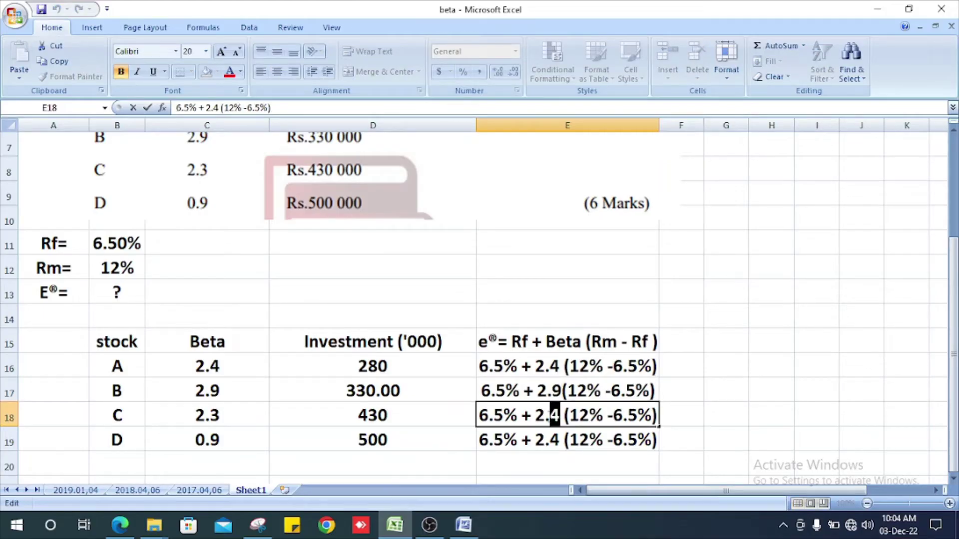
pyautogui.write('3')
pyautogui.press('Return')
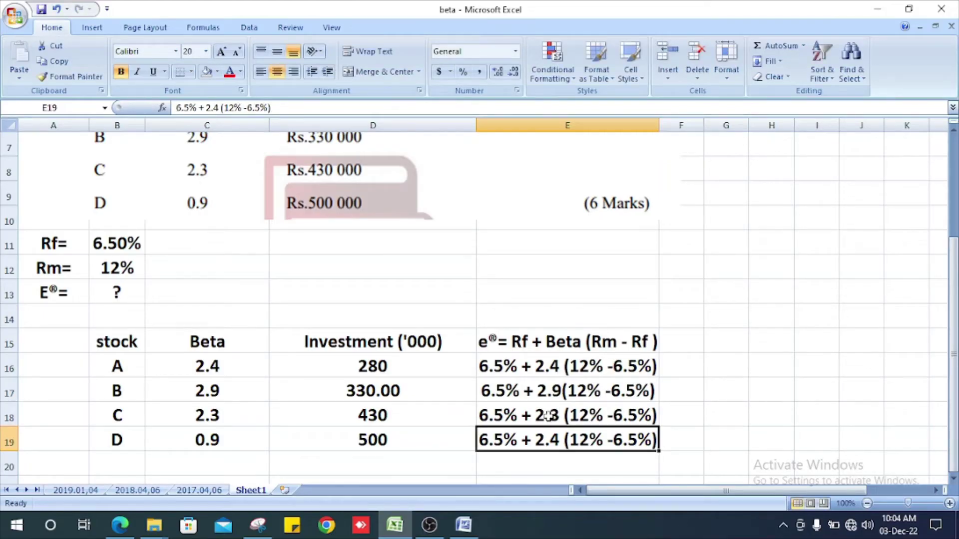
pyautogui.doubleClick(556, 442)
pyautogui.press('Left')
pyautogui.press('Left')
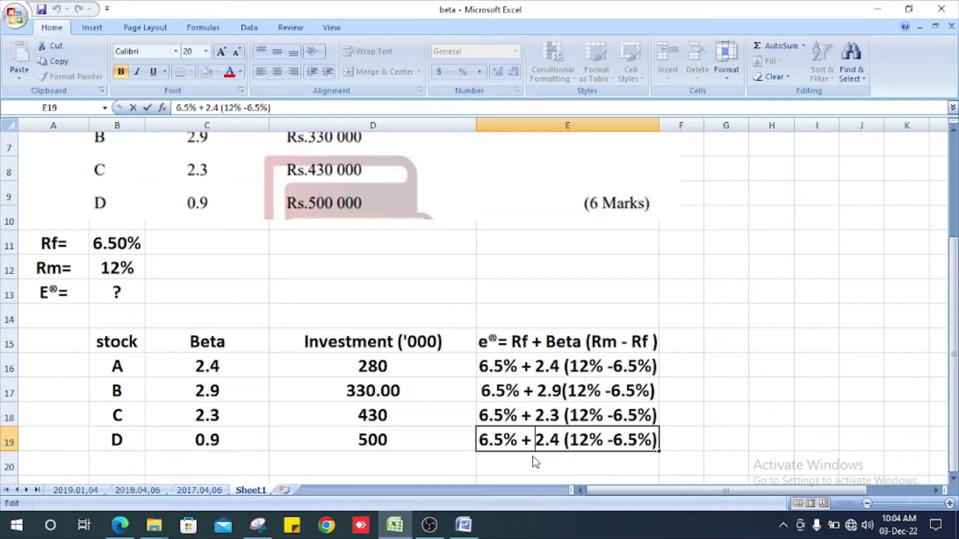
pyautogui.hotkey('shift', 'Right')
pyautogui.hotkey('shift', 'Right')
pyautogui.hotkey('shift', 'Right')
pyautogui.write('0')
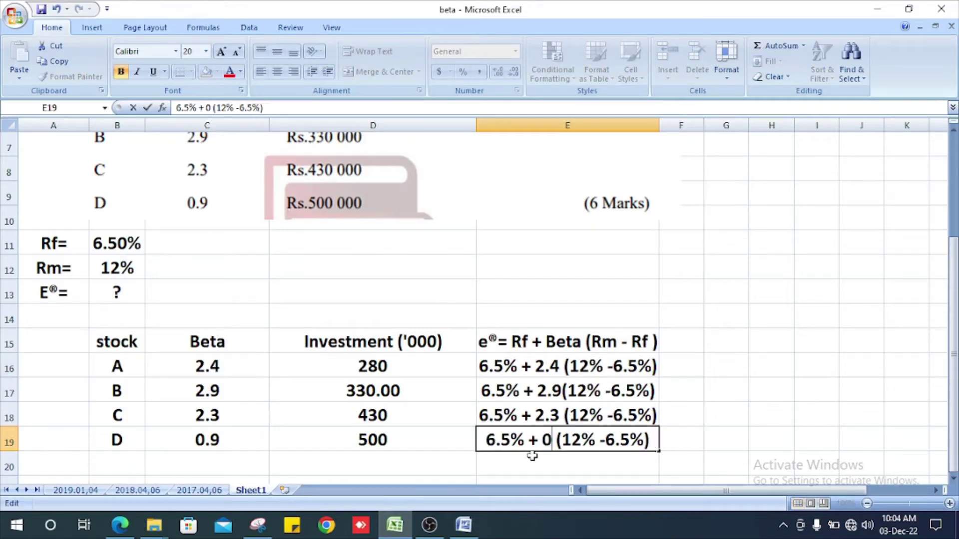
pyautogui.write('.9')
pyautogui.press('Return')
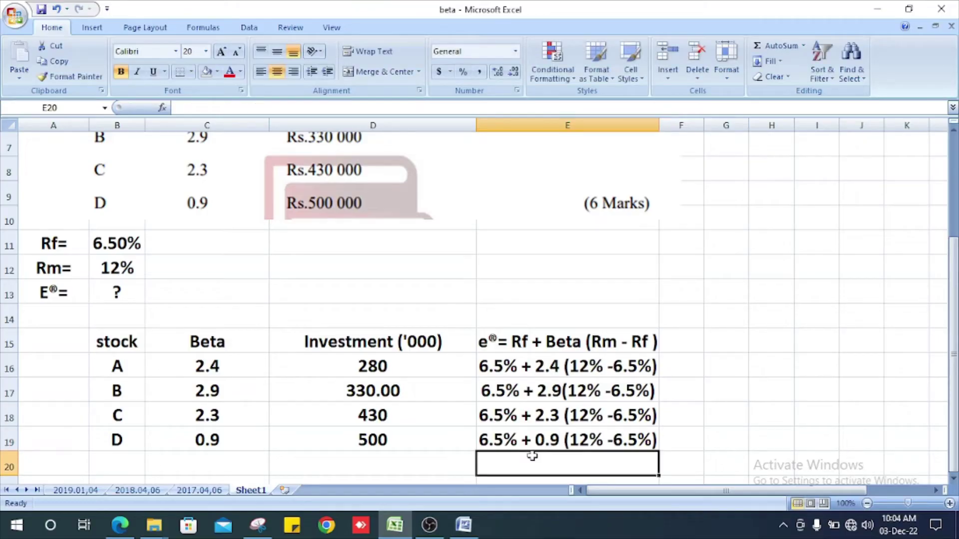
# Copy the four calculations in E16:E19 and paste them into F16:F19
pyautogui.click(668, 495)
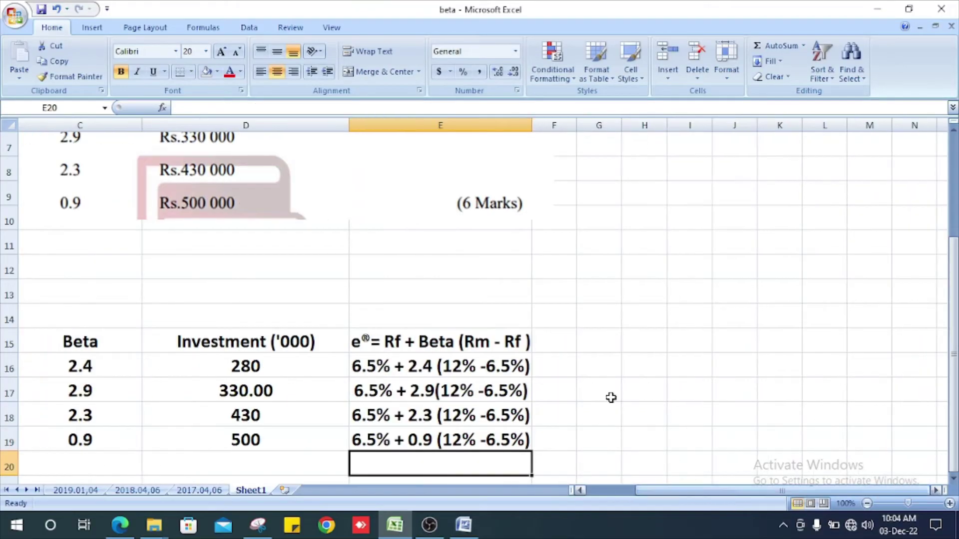
pyautogui.click(572, 343)
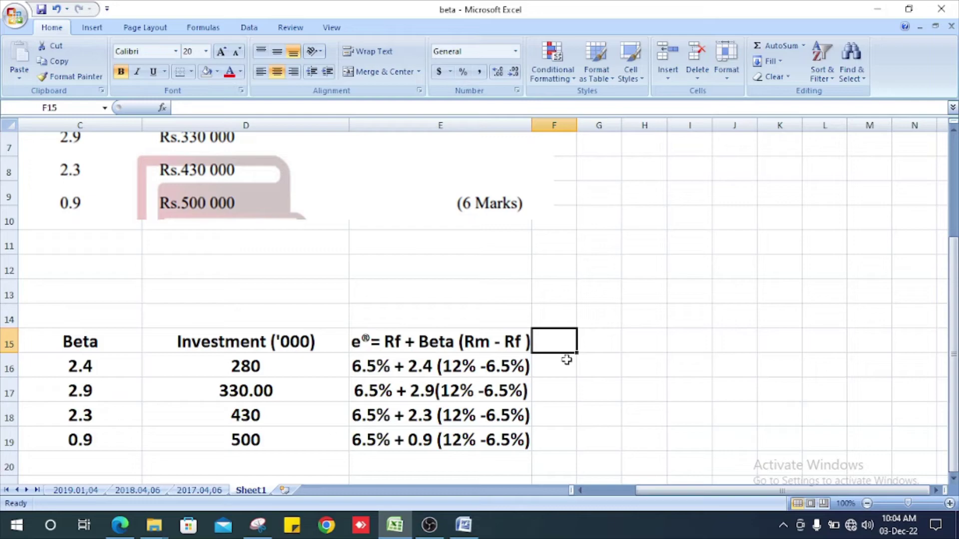
pyautogui.click(568, 363)
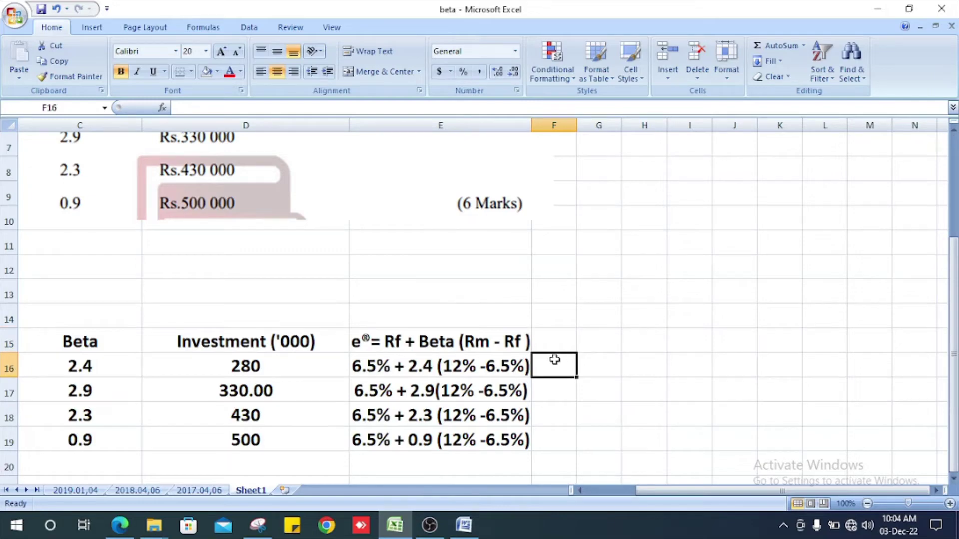
pyautogui.click(527, 366)
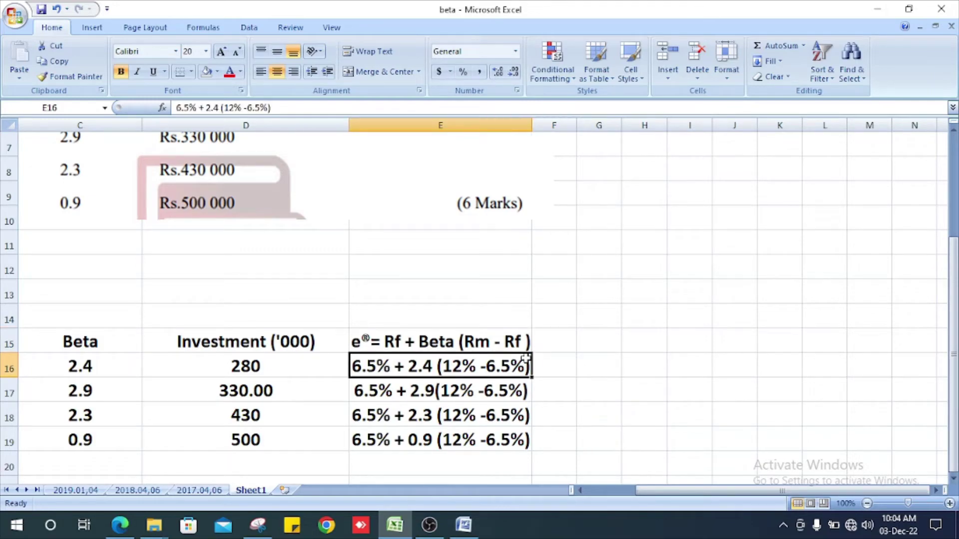
pyautogui.hotkey('shift', 'Down')
pyautogui.hotkey('shift', 'Down')
pyautogui.hotkey('shift', 'Down')
pyautogui.hotkey('ctrl', 'c')
pyautogui.press('Right')
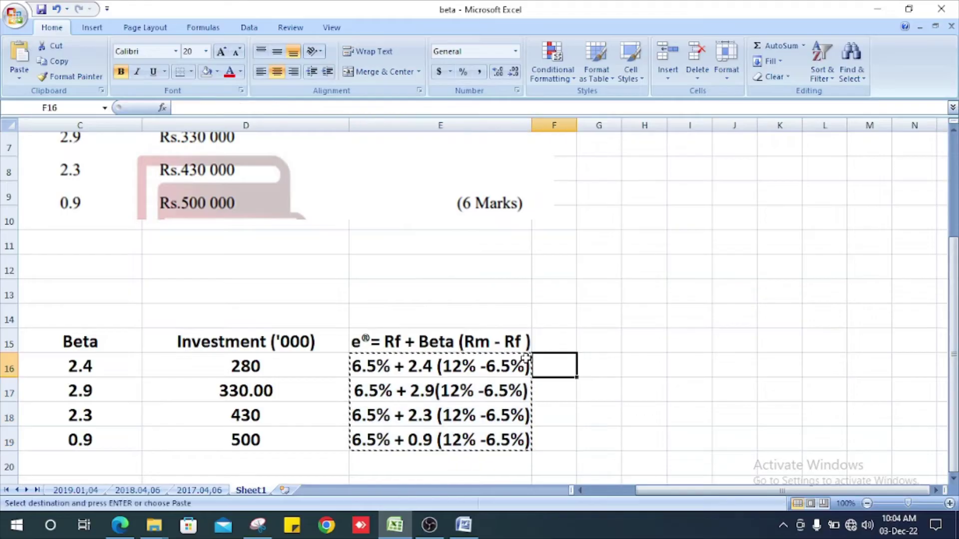
pyautogui.hotkey('ctrl', 'v')
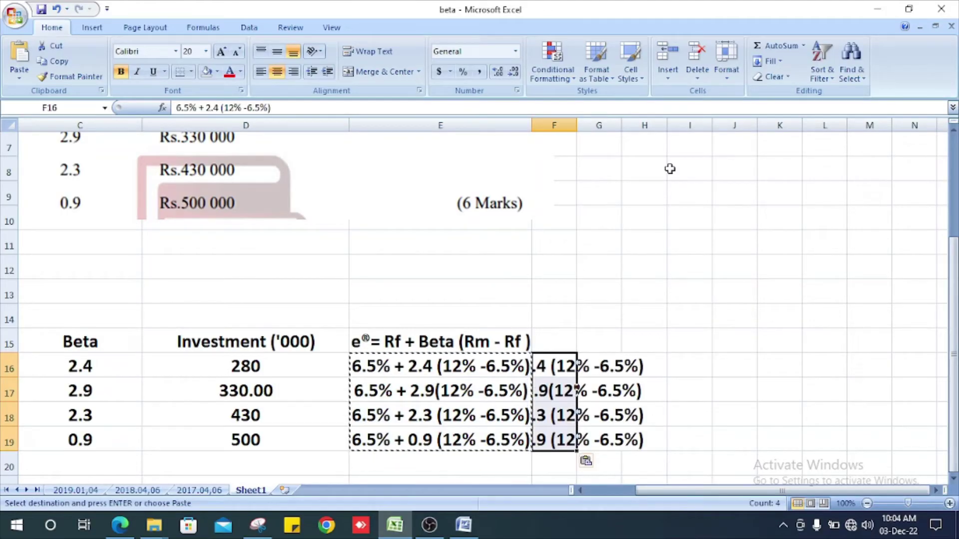
# Turn F16 and F17 into live formulas =6.5%+beta*(12%-6.5%), accepting Excel's corrections
pyautogui.doubleClick(544, 367)
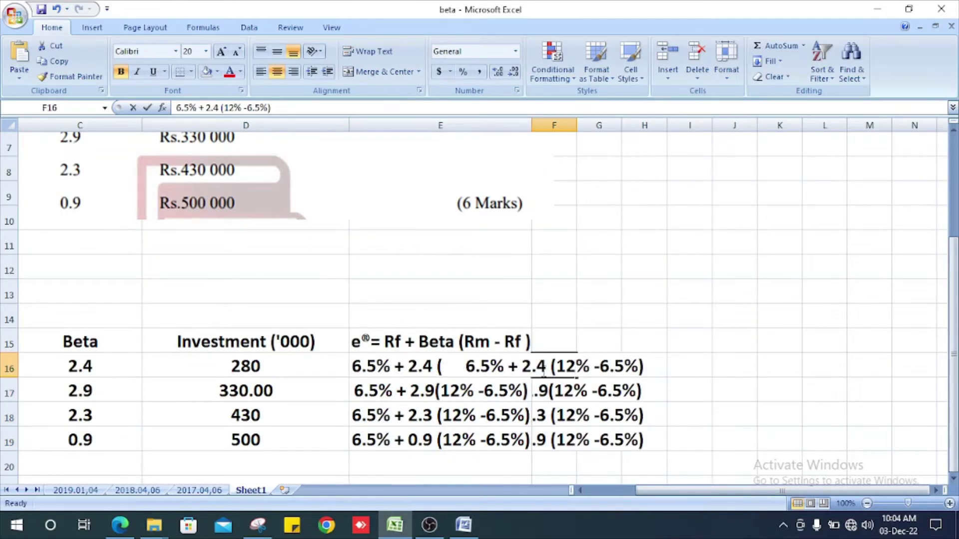
pyautogui.press('Home')
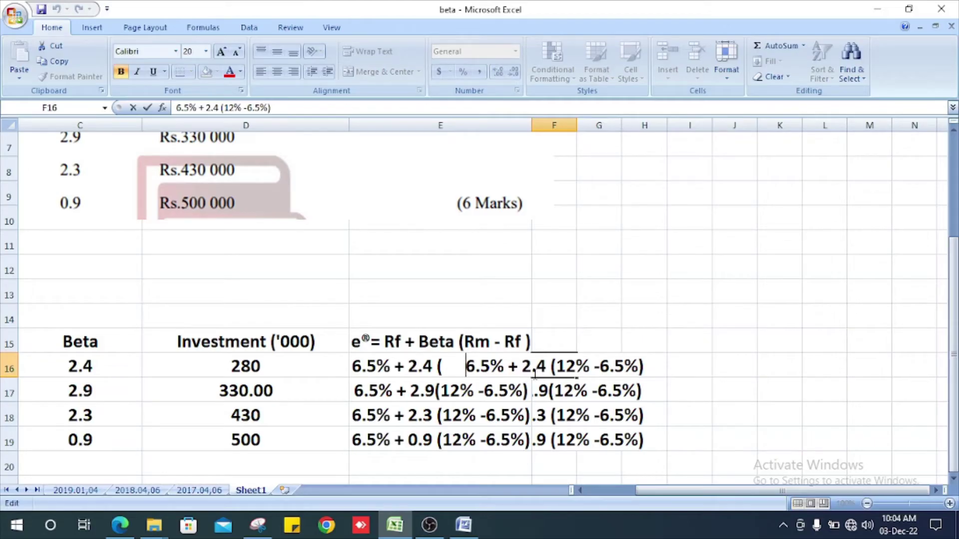
pyautogui.write('=')
pyautogui.press('Return')
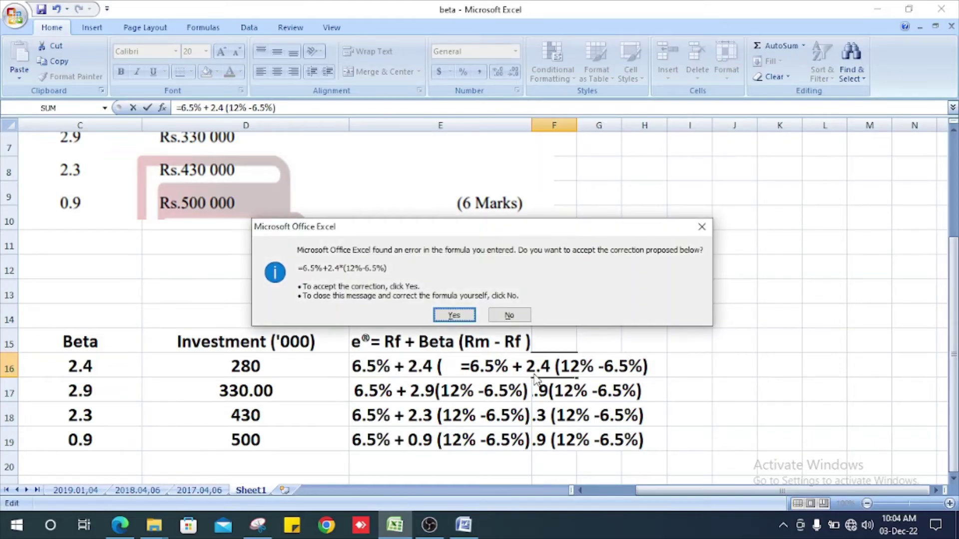
pyautogui.press('Return')
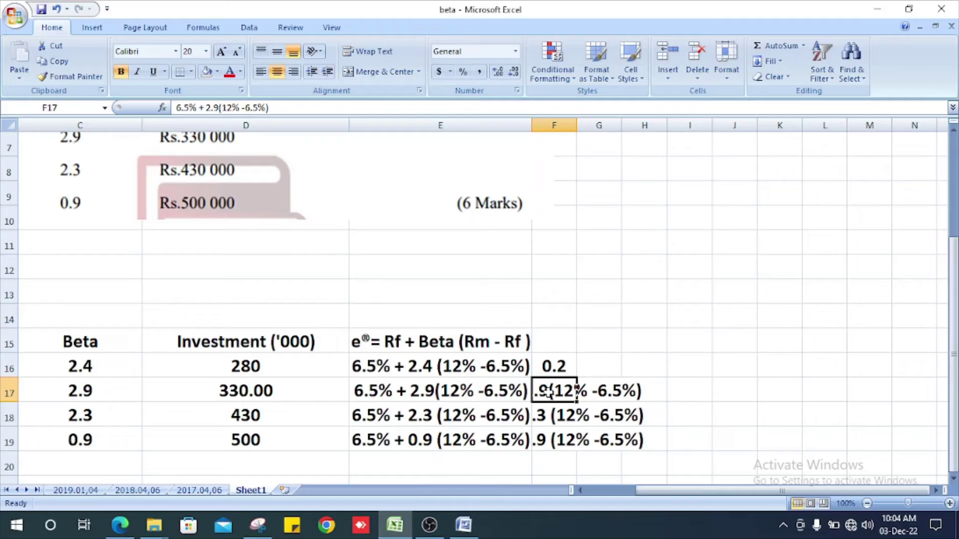
pyautogui.doubleClick(554, 382)
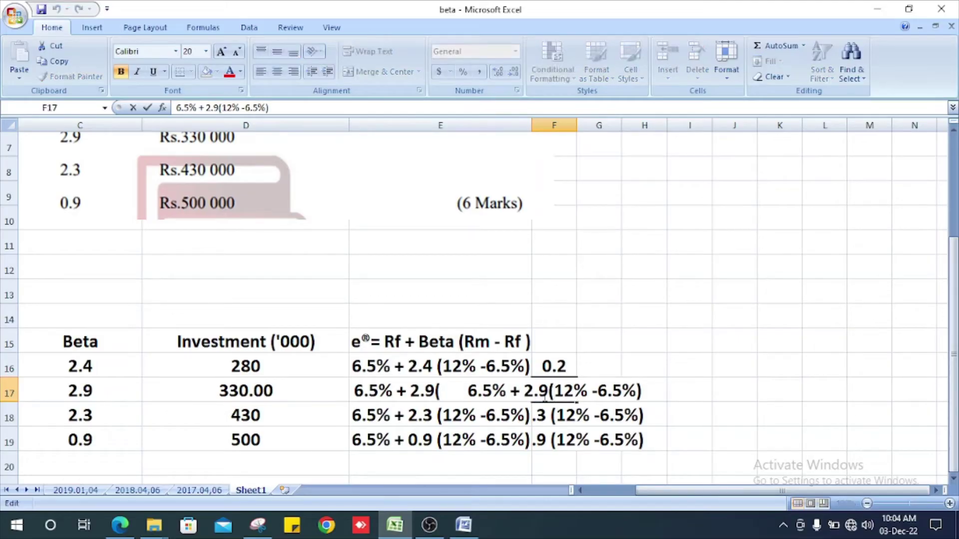
pyautogui.press('Home')
pyautogui.write('=')
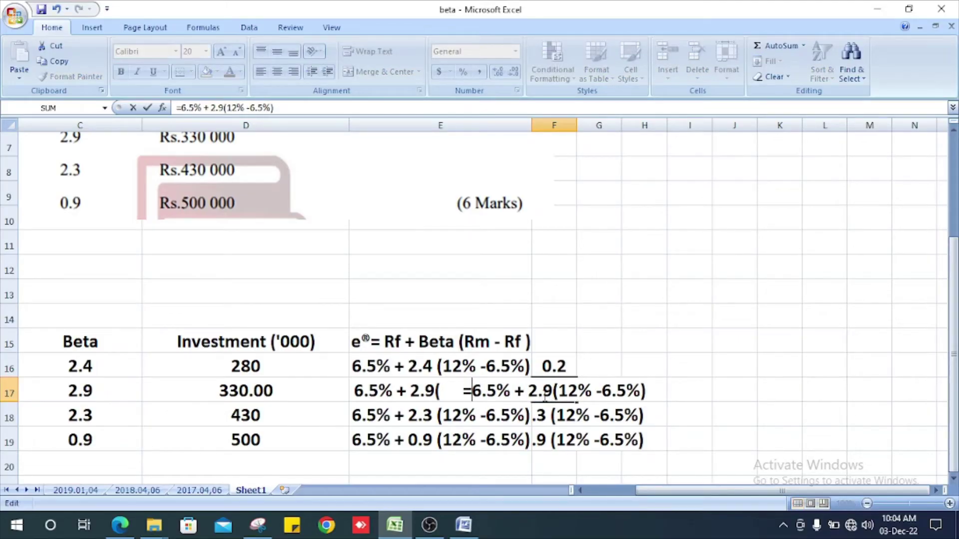
pyautogui.press('Return')
pyautogui.press('Return')
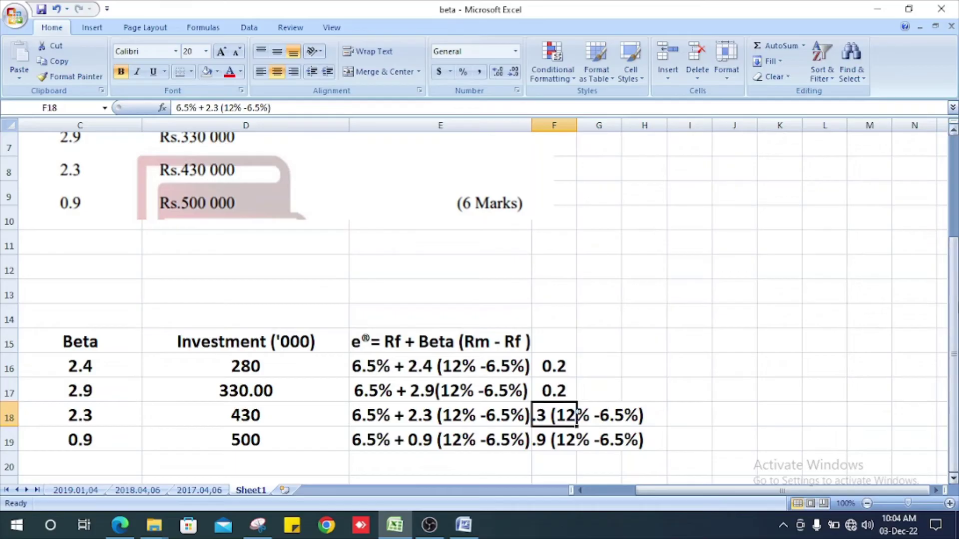
# Do the same for F18 and F19 so all four expected returns evaluate
pyautogui.doubleClick(558, 414)
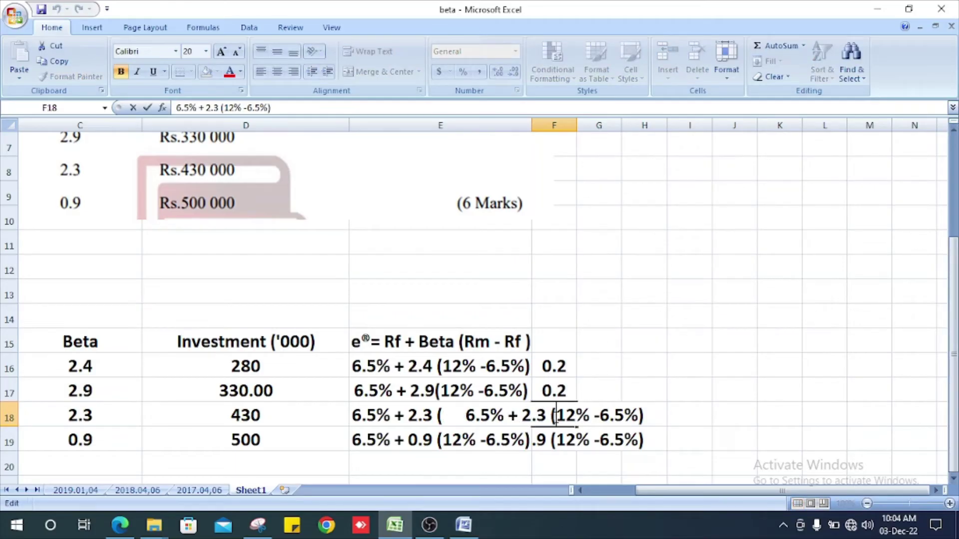
pyautogui.press('Home')
pyautogui.write('=')
pyautogui.press('Return')
pyautogui.press('Return')
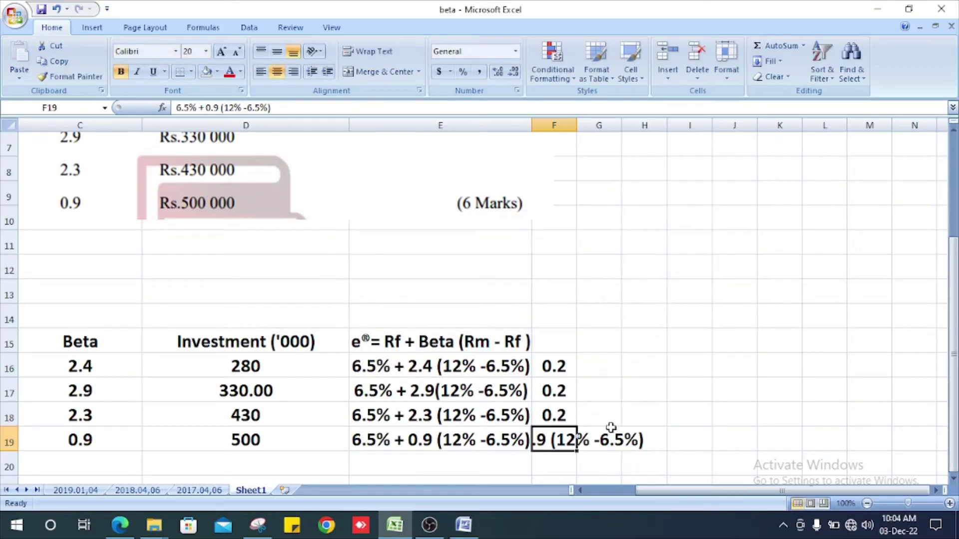
pyautogui.doubleClick(555, 448)
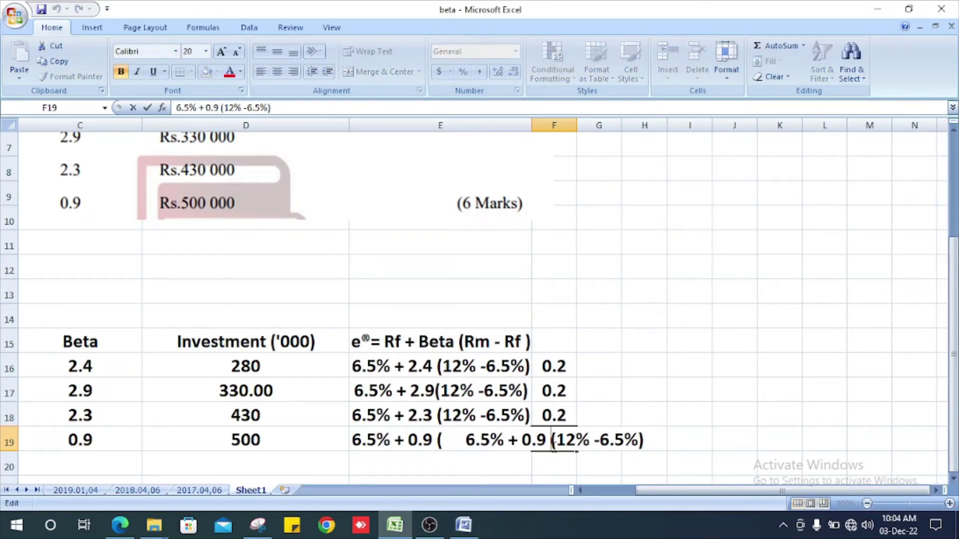
pyautogui.press('Home')
pyautogui.write('=')
pyautogui.press('Return')
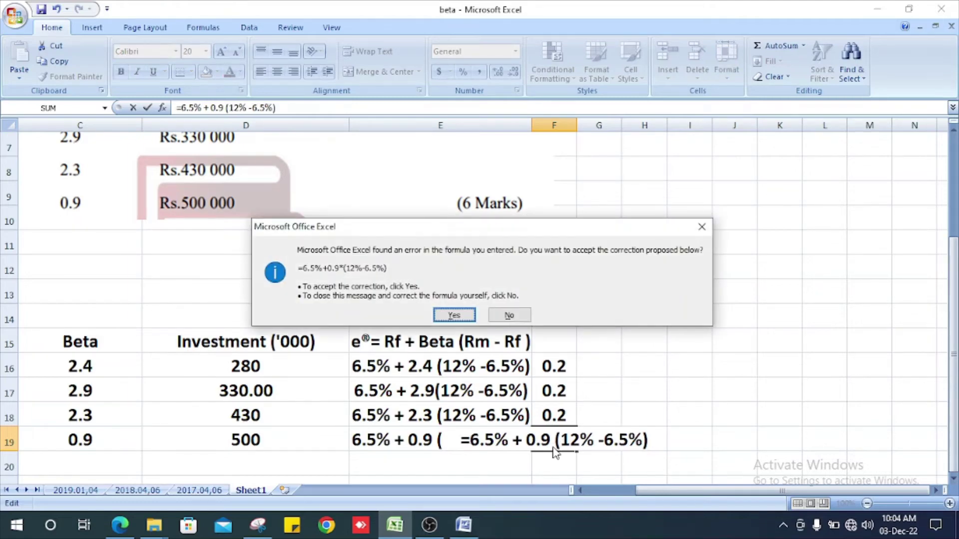
pyautogui.press('Return')
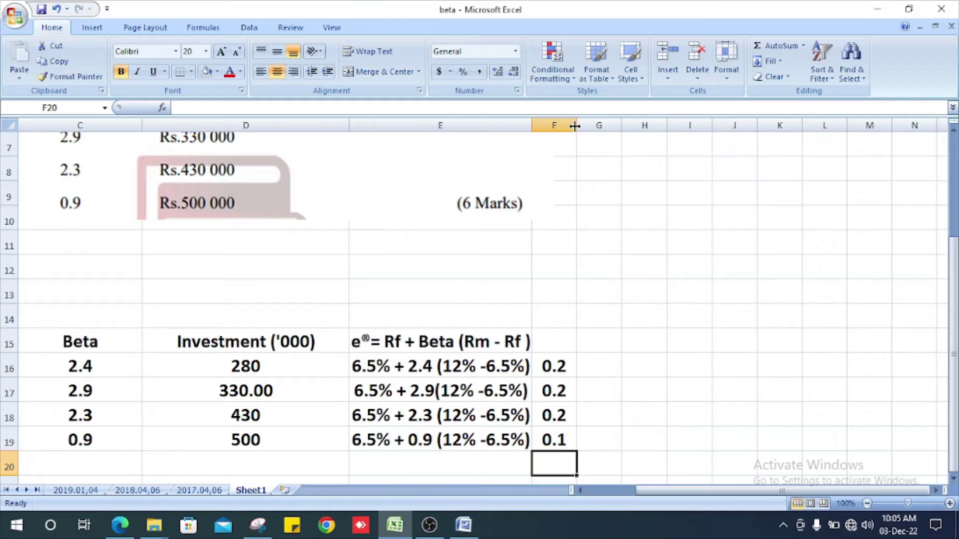
# Autofit column F and trim the four expected returns F16:F19 to two decimal places
pyautogui.doubleClick(577, 124)
pyautogui.moveTo(564, 366); pyautogui.dragTo(565, 440)
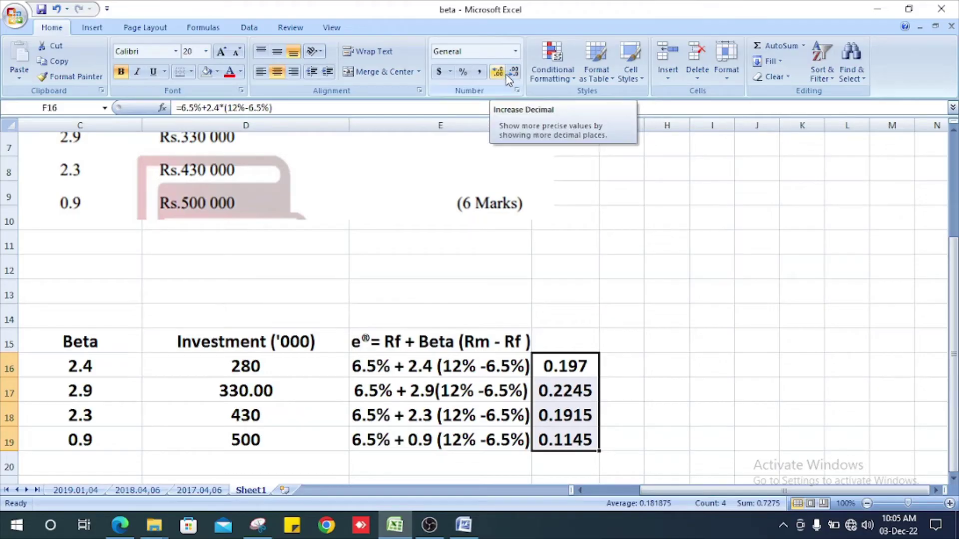
pyautogui.click(514, 73)
pyautogui.click(514, 72)
pyautogui.click(633, 337)
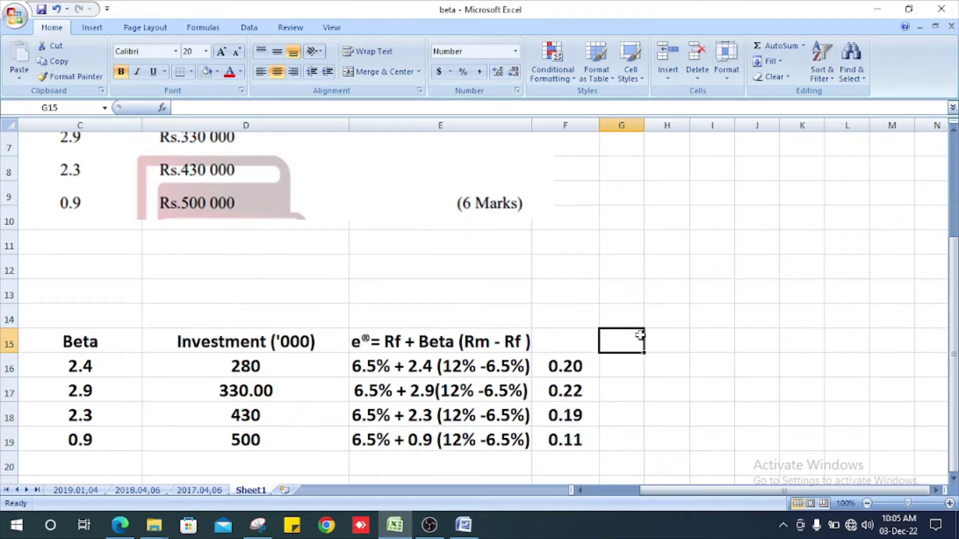
pyautogui.click(667, 389)
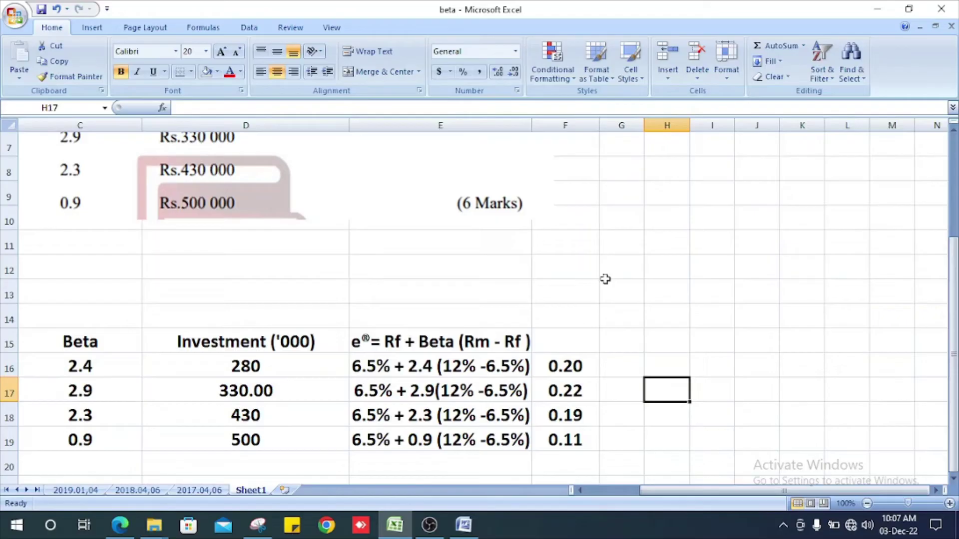
# Format all of column F as Percentage, showing 19.70%, 22.45%, 19.15% and 11.45%
pyautogui.click(585, 126)
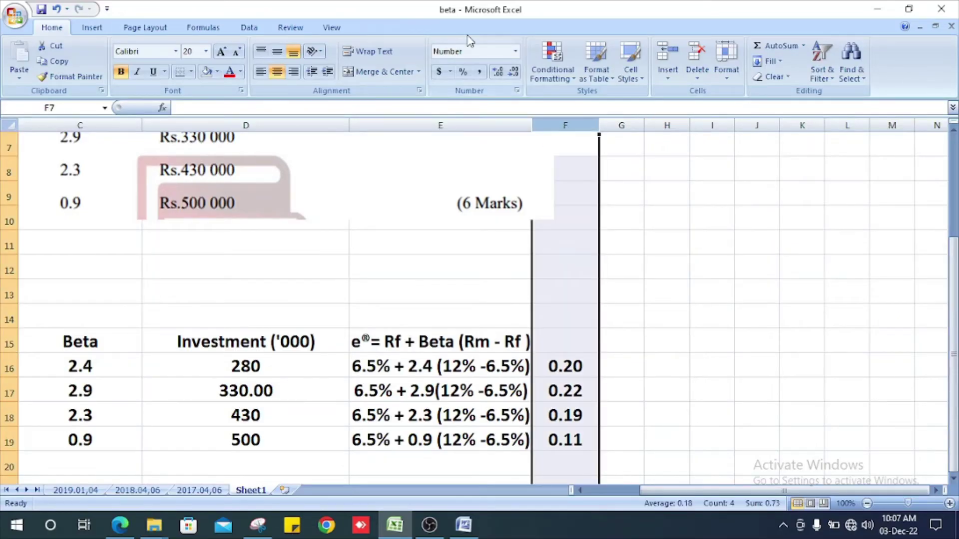
pyautogui.click(516, 51)
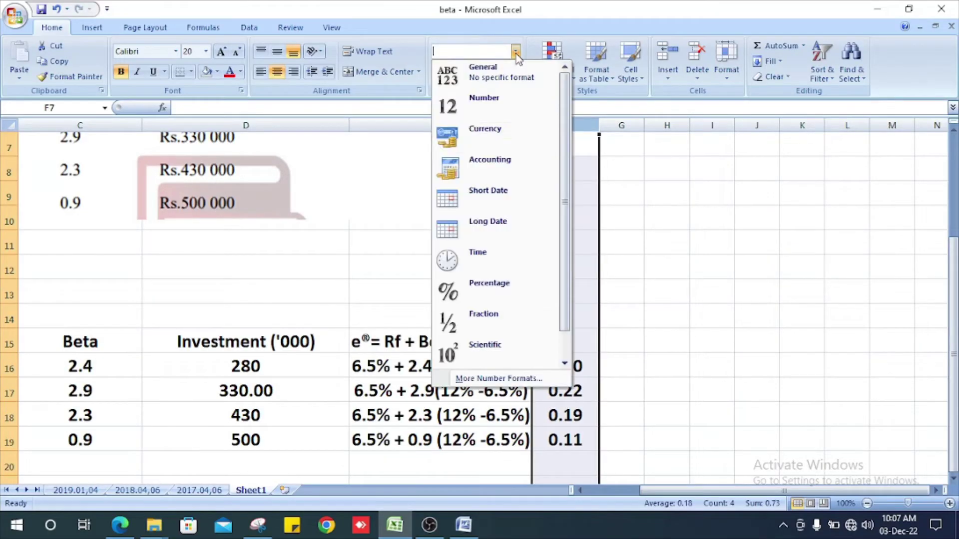
pyautogui.click(489, 283)
pyautogui.click(637, 341)
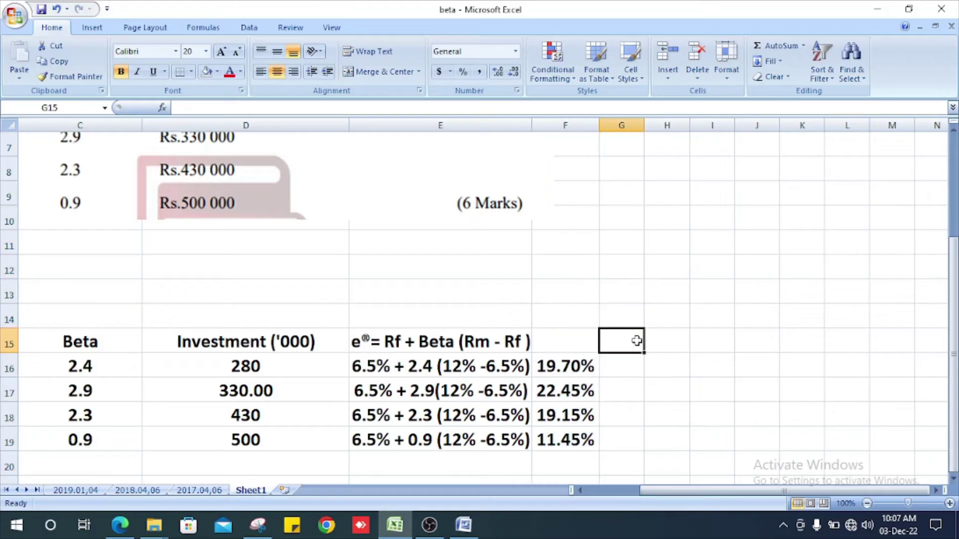
pyautogui.scroll(-2, 637, 362)
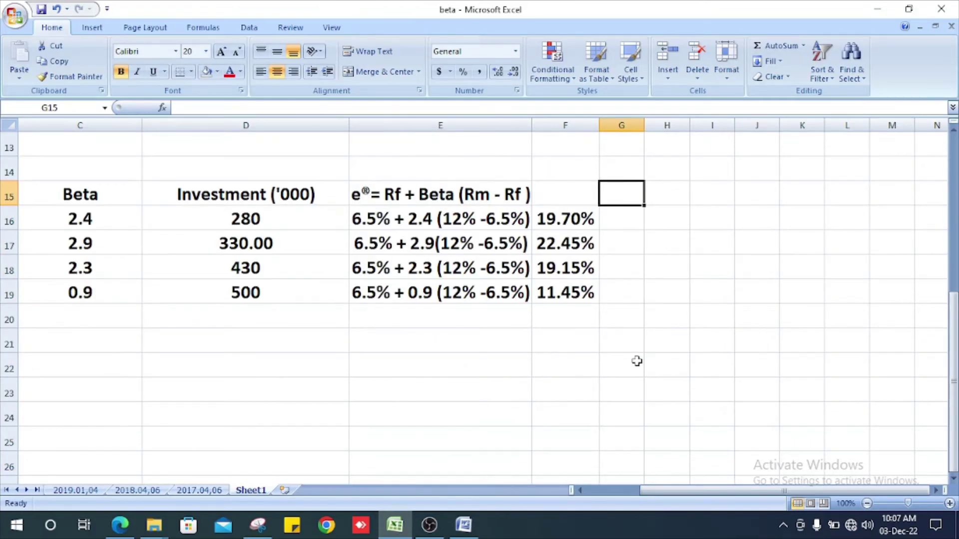
pyautogui.write('wei')
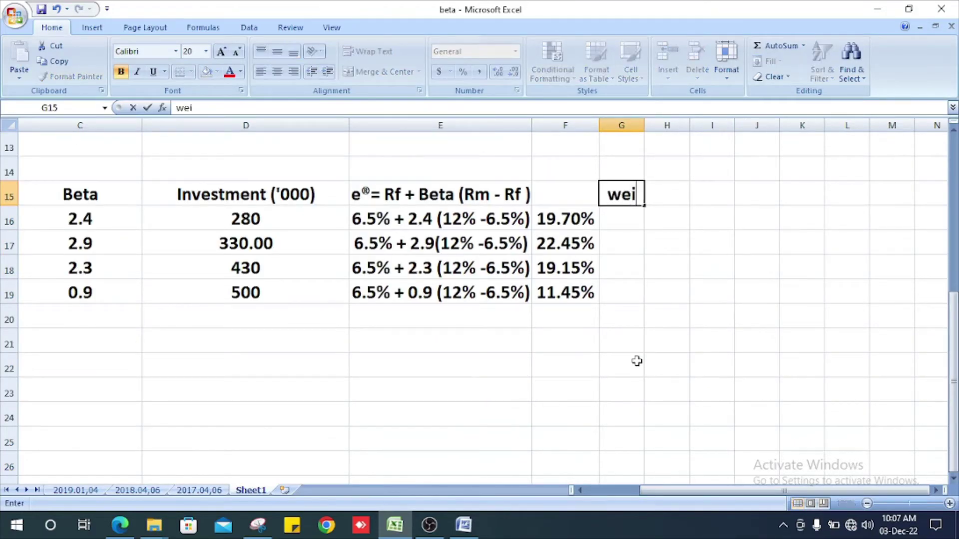
pyautogui.write('ght')
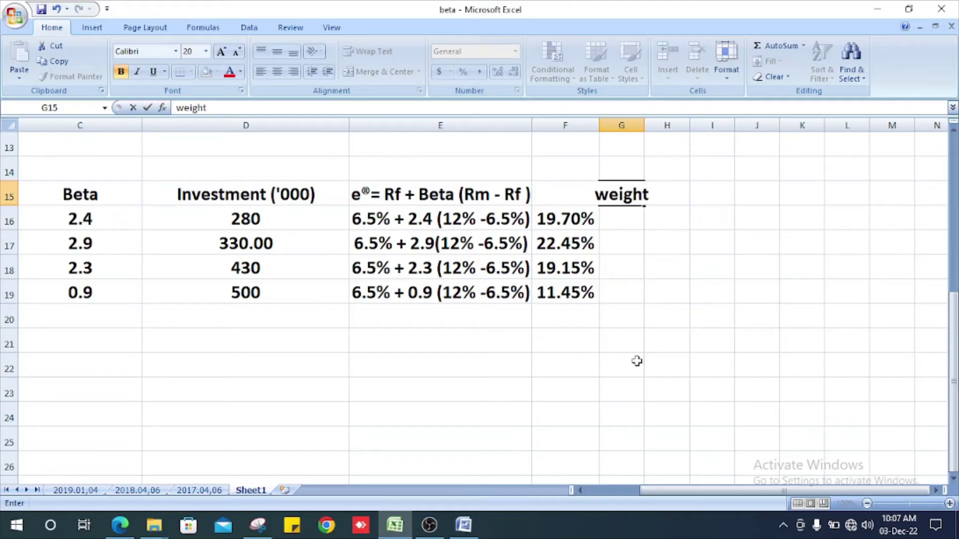
# Enter the 'weight' heading in G15 and widen column G to fit it
pyautogui.press('Return')
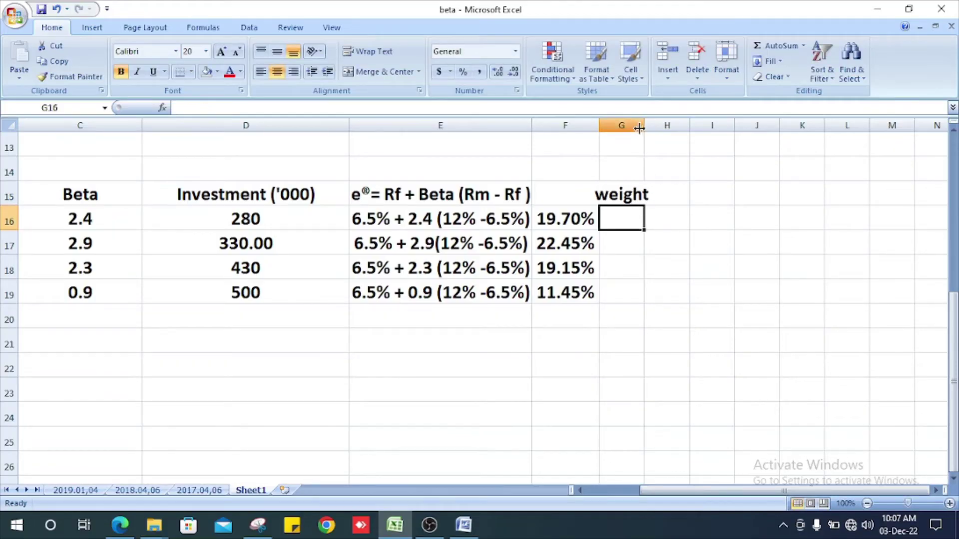
pyautogui.moveTo(641, 125); pyautogui.dragTo(658, 126)
pyautogui.click(218, 317)
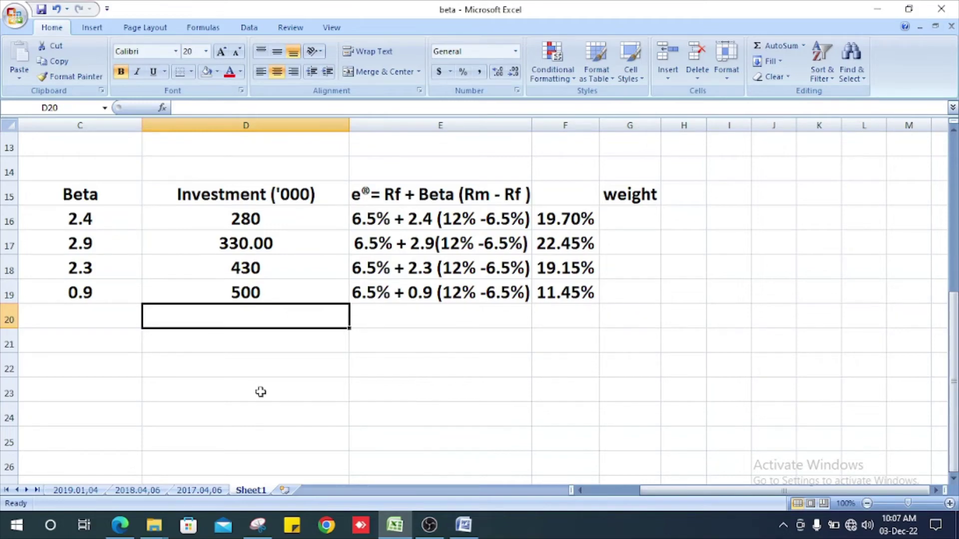
# AutoSum the investments D16:D19 into D20, giving 1540, and check the formula
pyautogui.click(771, 45)
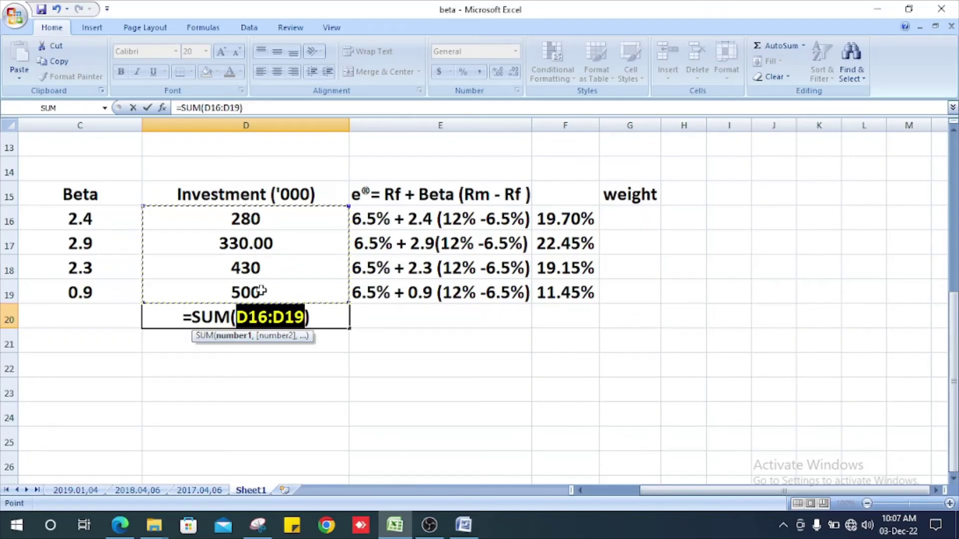
pyautogui.press('Return')
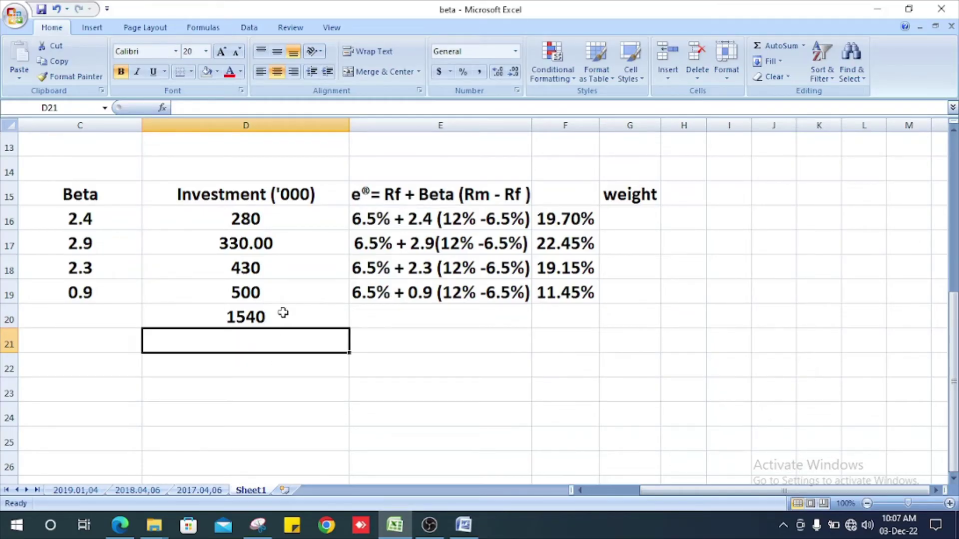
pyautogui.click(283, 313)
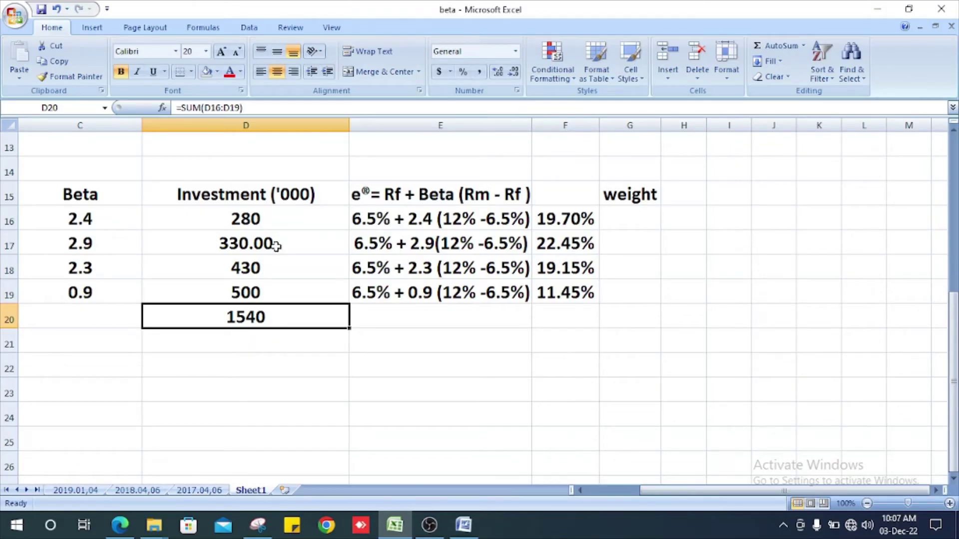
pyautogui.click(277, 218)
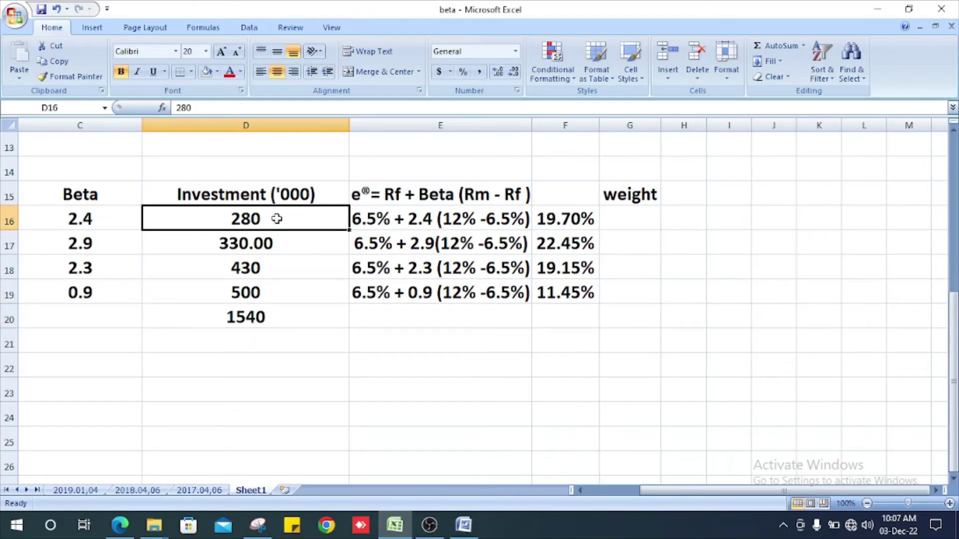
pyautogui.click(266, 320)
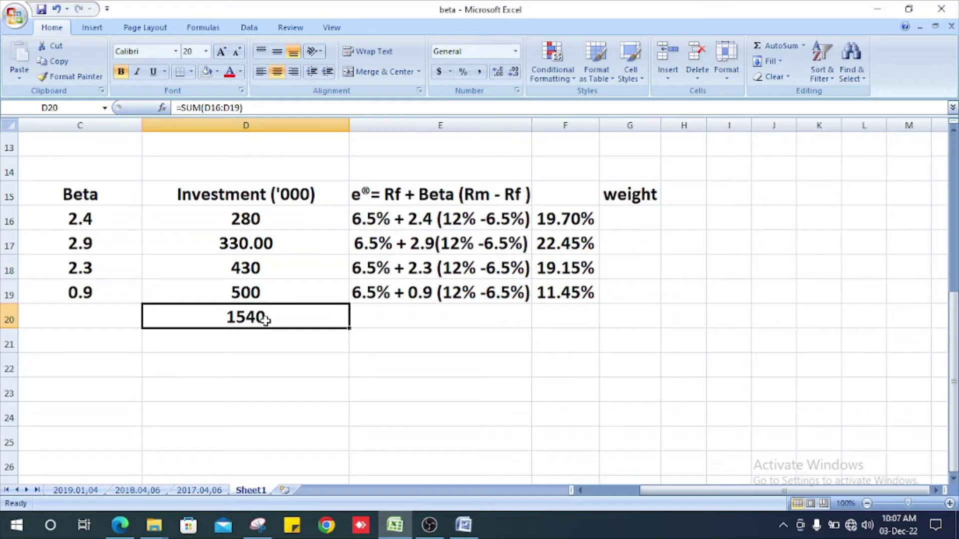
# Compute the first two weights in G16 and G17 as investment over 1540, giving 0.182 and 0.214
pyautogui.click(643, 219)
pyautogui.write('=')
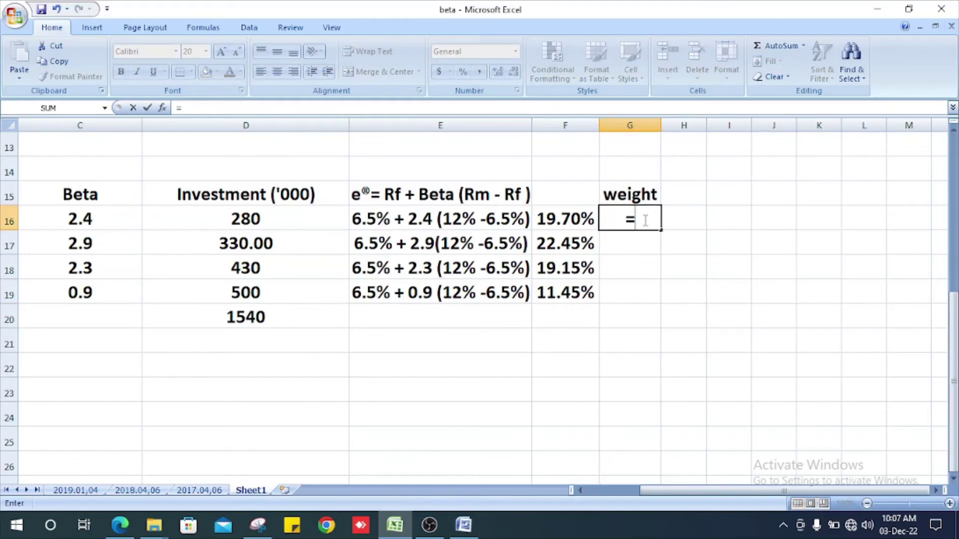
pyautogui.write('280')
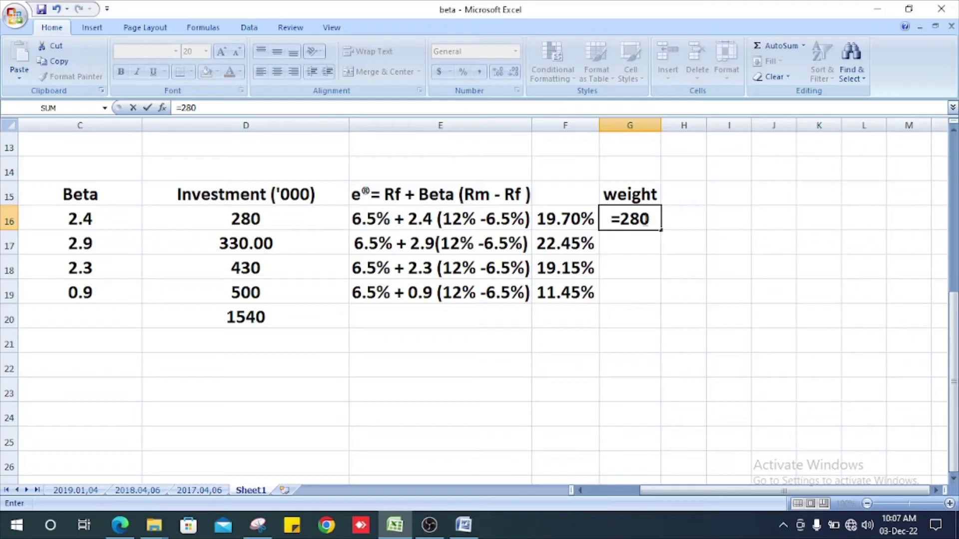
pyautogui.write('/15')
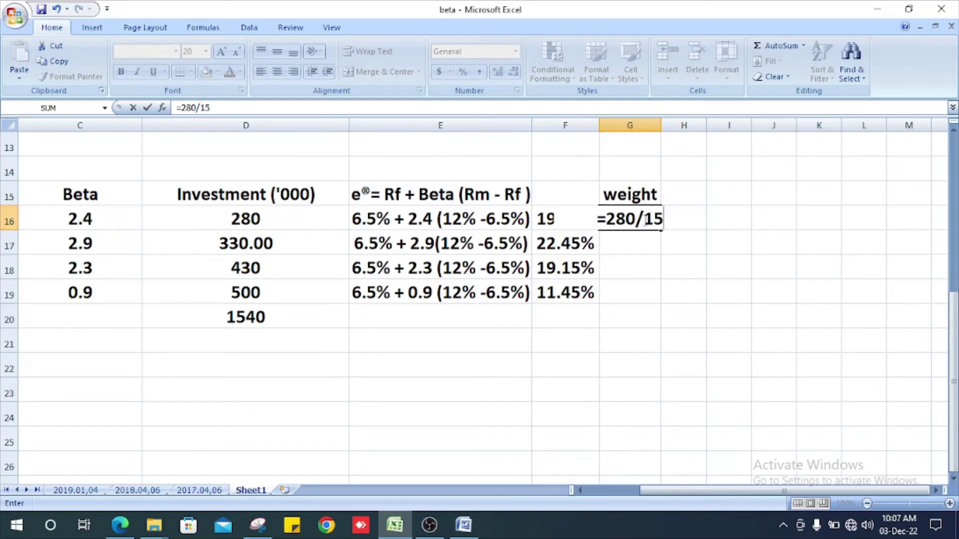
pyautogui.write('40')
pyautogui.press('Return')
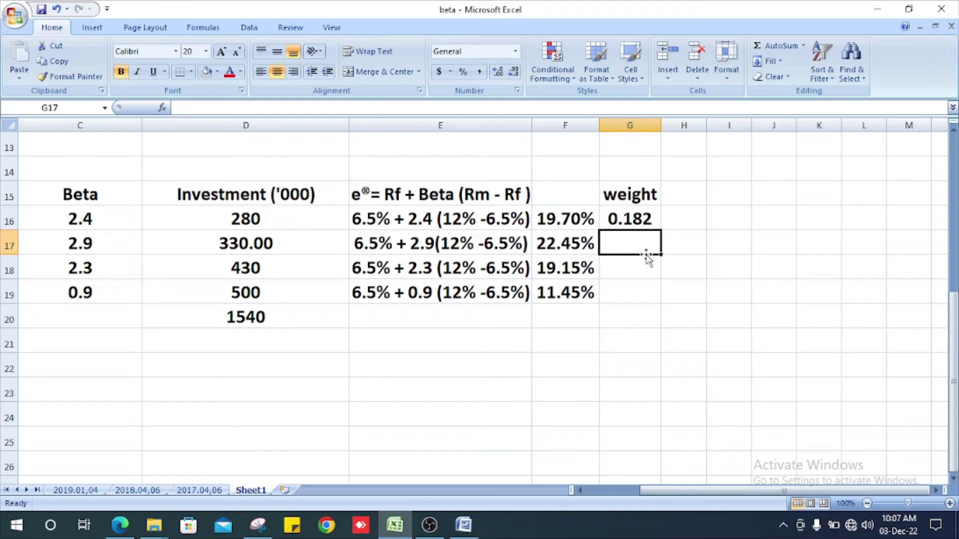
pyautogui.click(650, 224)
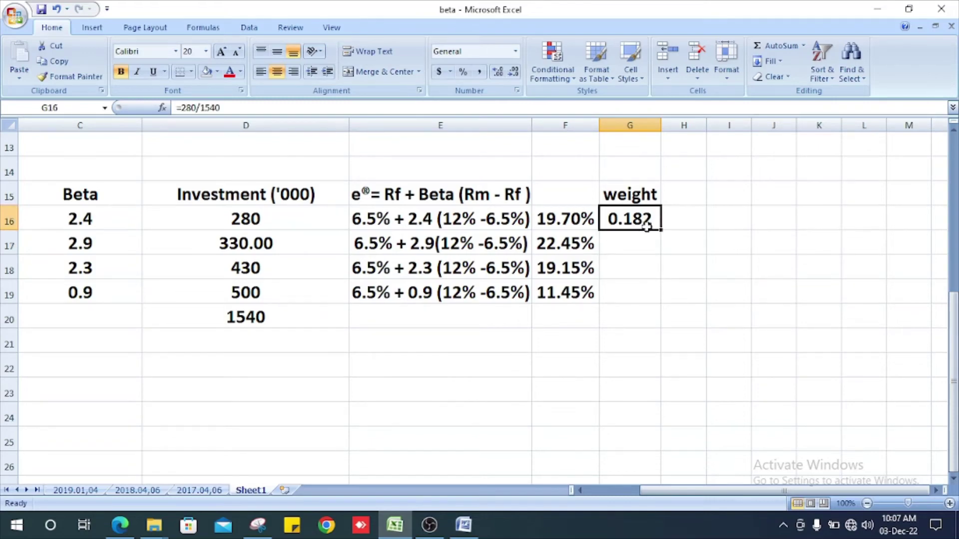
pyautogui.click(655, 249)
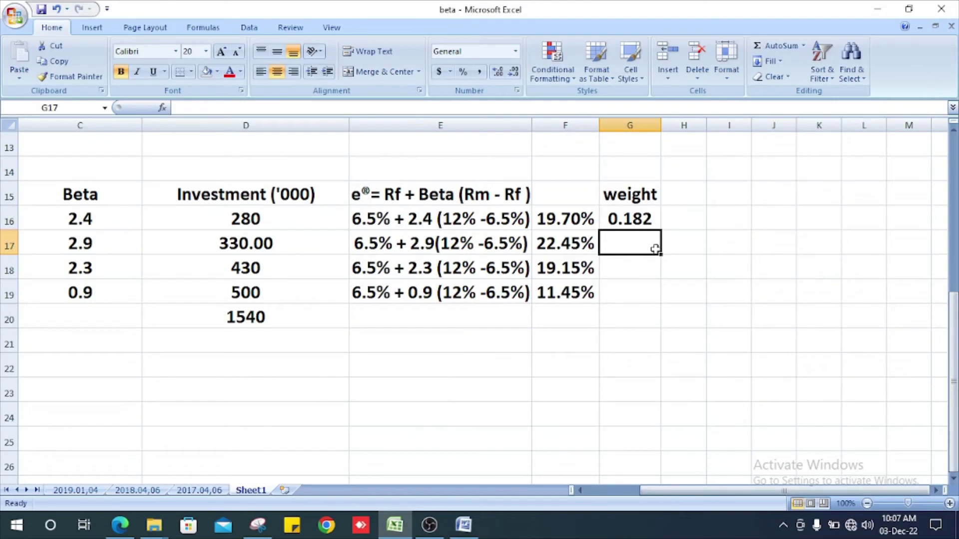
pyautogui.write('=')
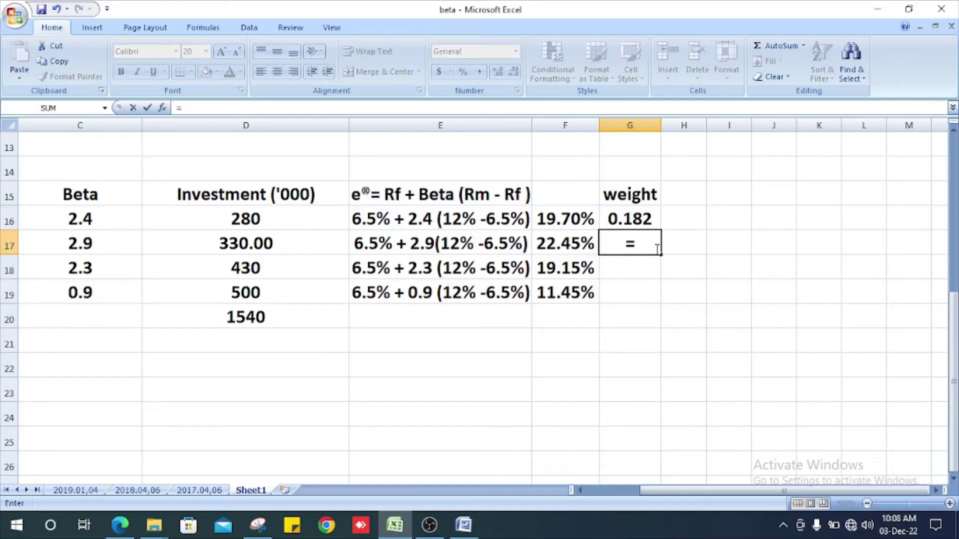
pyautogui.press('Left')
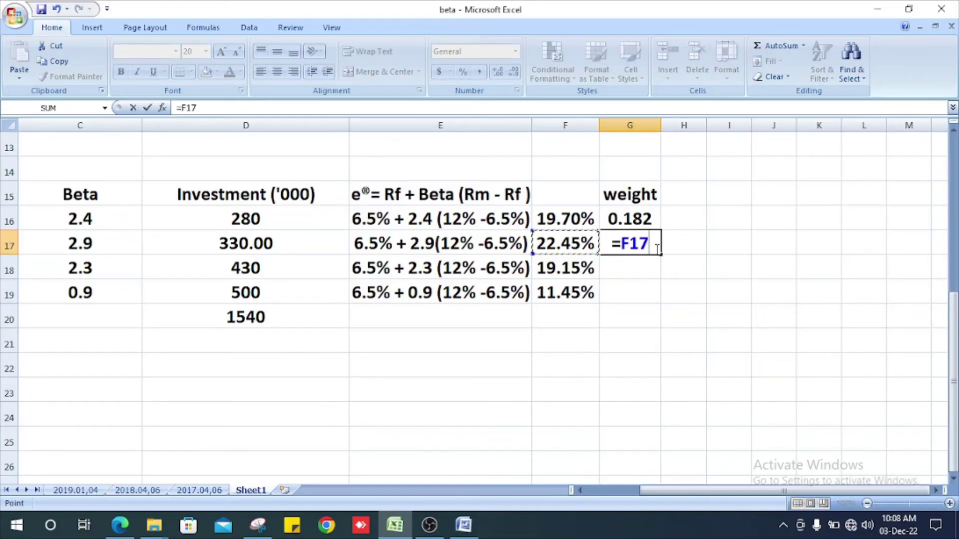
pyautogui.press('Left')
pyautogui.press('Left')
pyautogui.press('Left')
pyautogui.press('Right')
pyautogui.write('/')
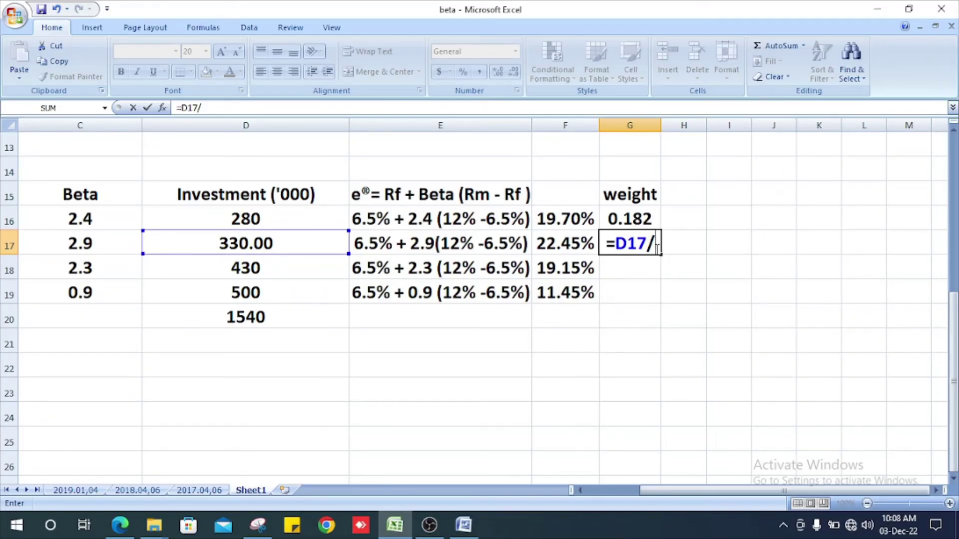
pyautogui.write('1540')
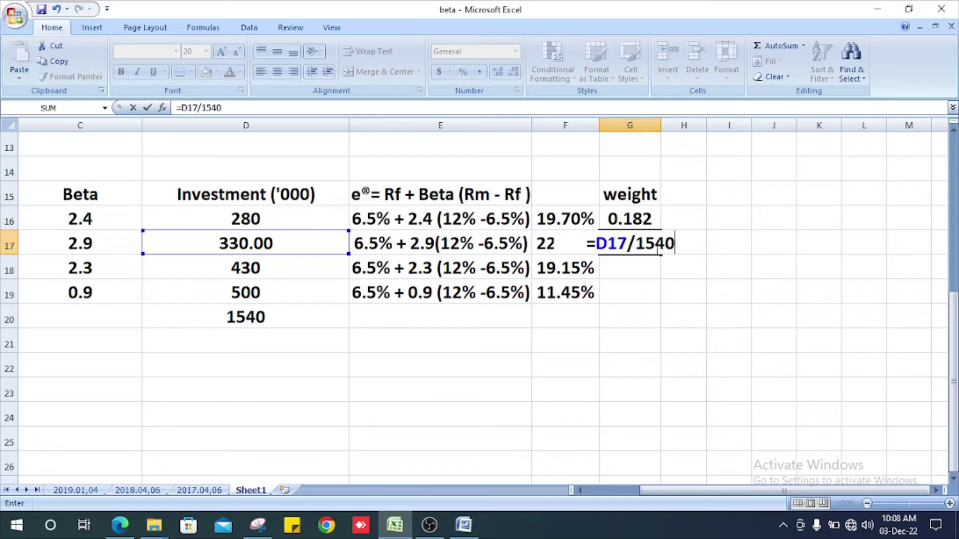
pyautogui.press('Return')
pyautogui.write('=')
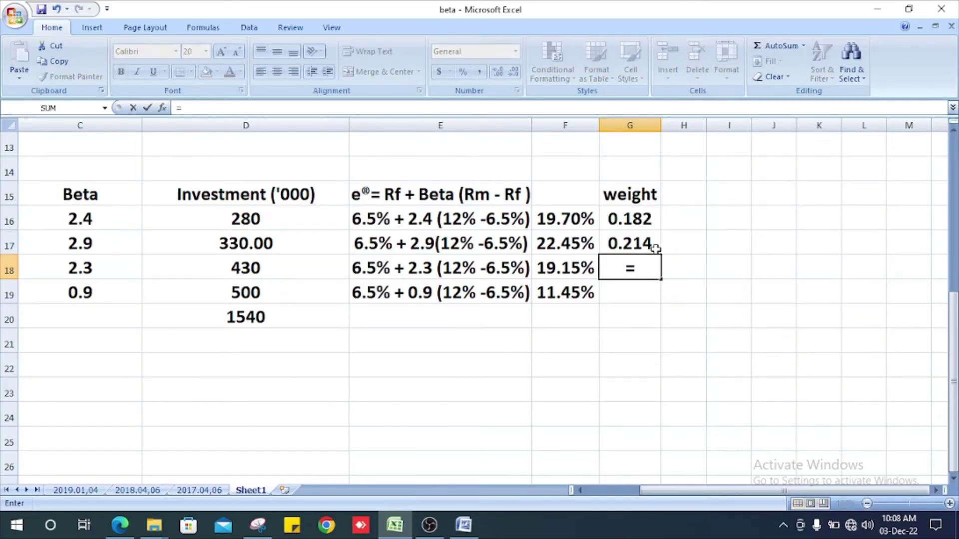
# Compute the weights for the 430 and 500 investments in G18 and G19, giving 0.279 and 0.325
pyautogui.press('Left')
pyautogui.press('Left')
pyautogui.press('Left')
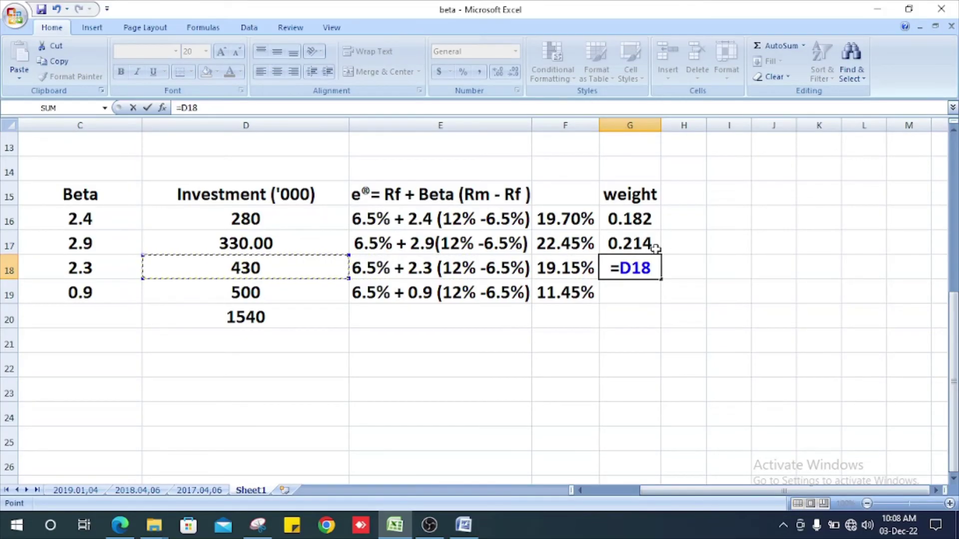
pyautogui.write('/15')
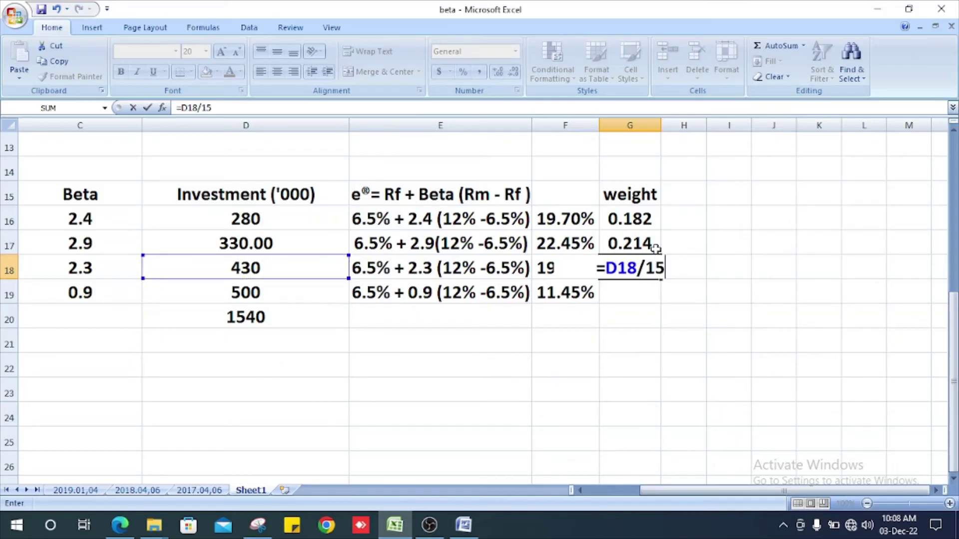
pyautogui.write('40')
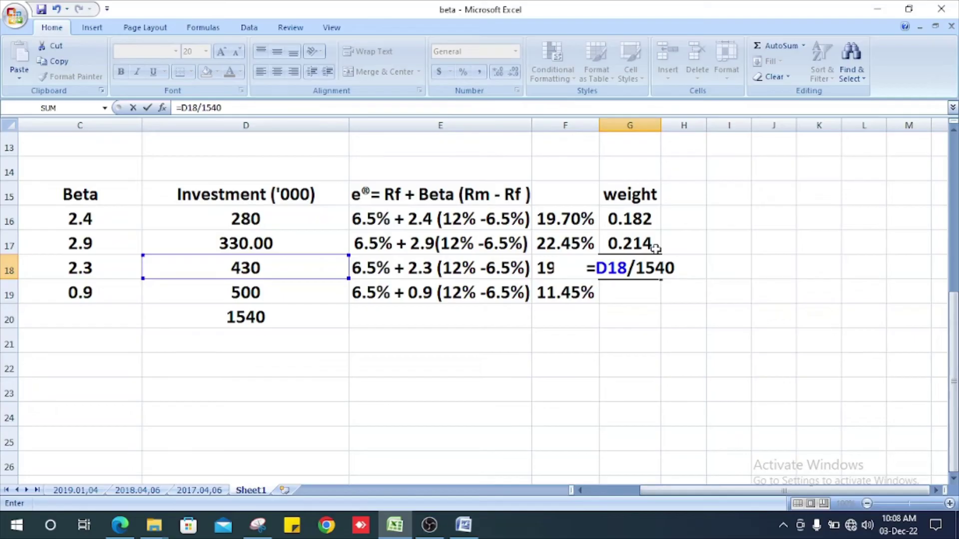
pyautogui.press('Return')
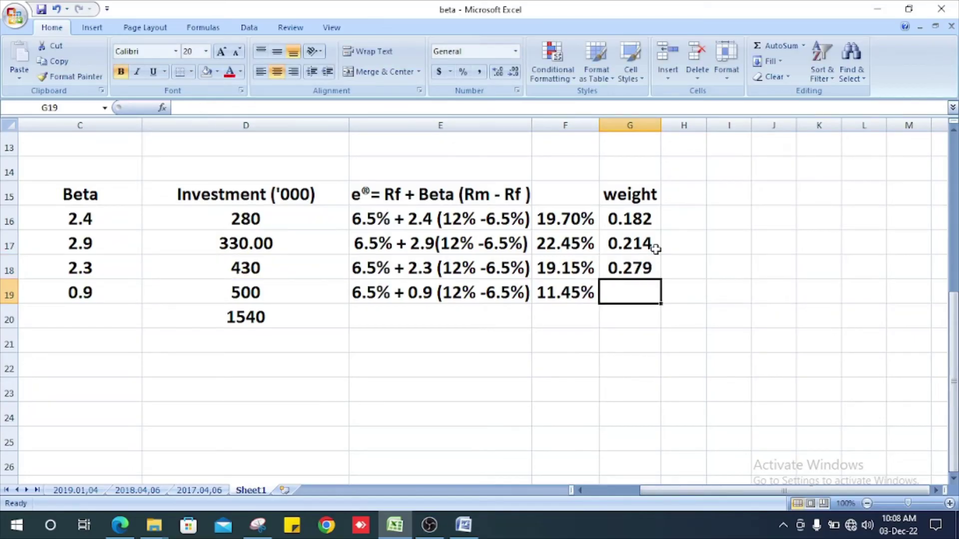
pyautogui.write('=')
pyautogui.press('Left')
pyautogui.press('Left')
pyautogui.press('Left')
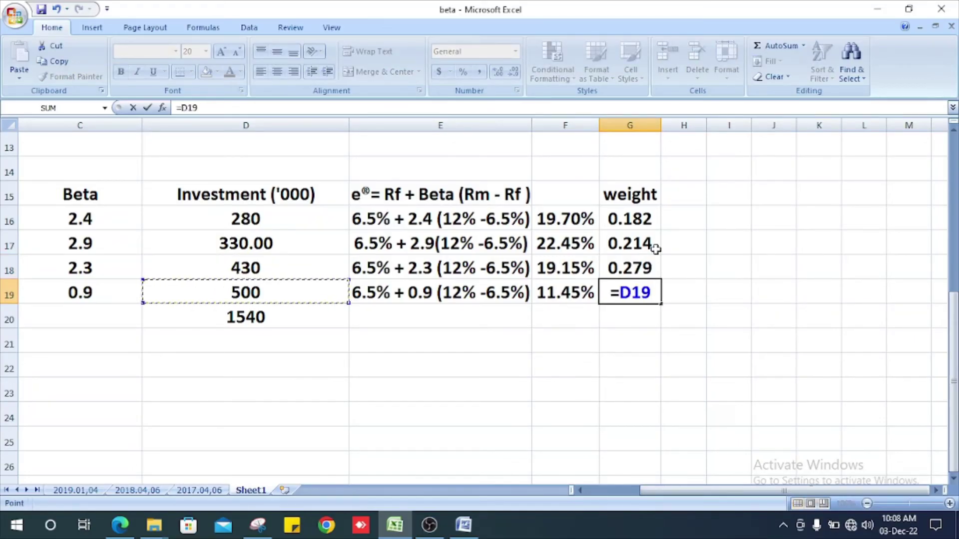
pyautogui.write('/')
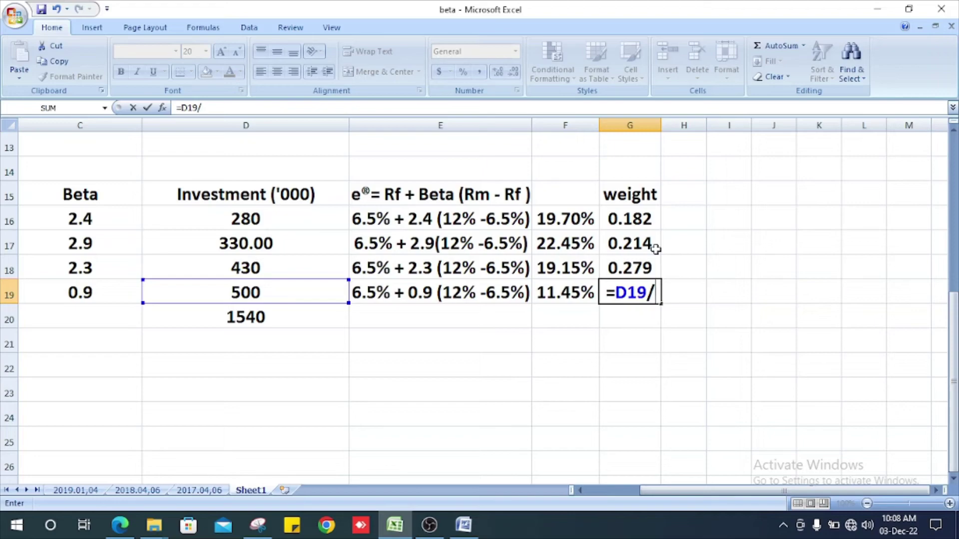
pyautogui.write('15')
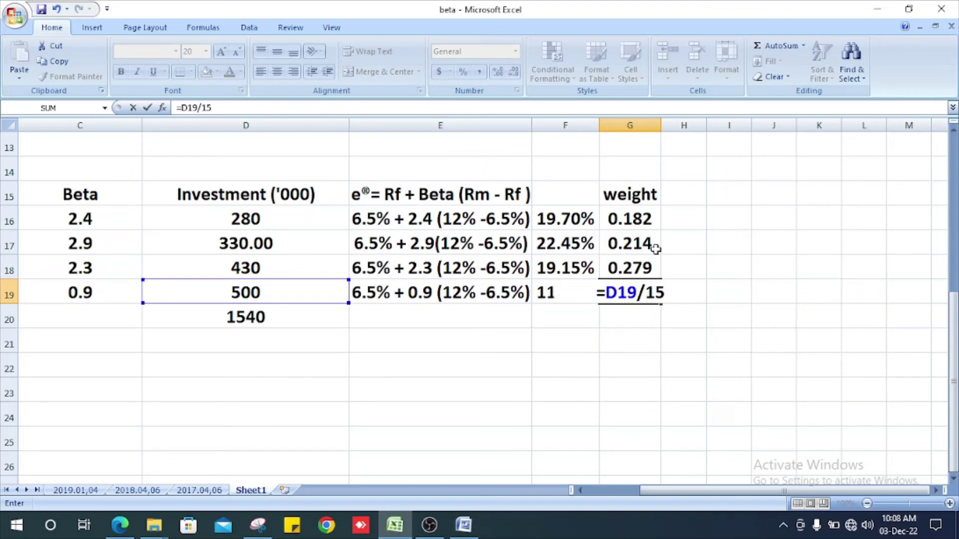
pyautogui.write('40')
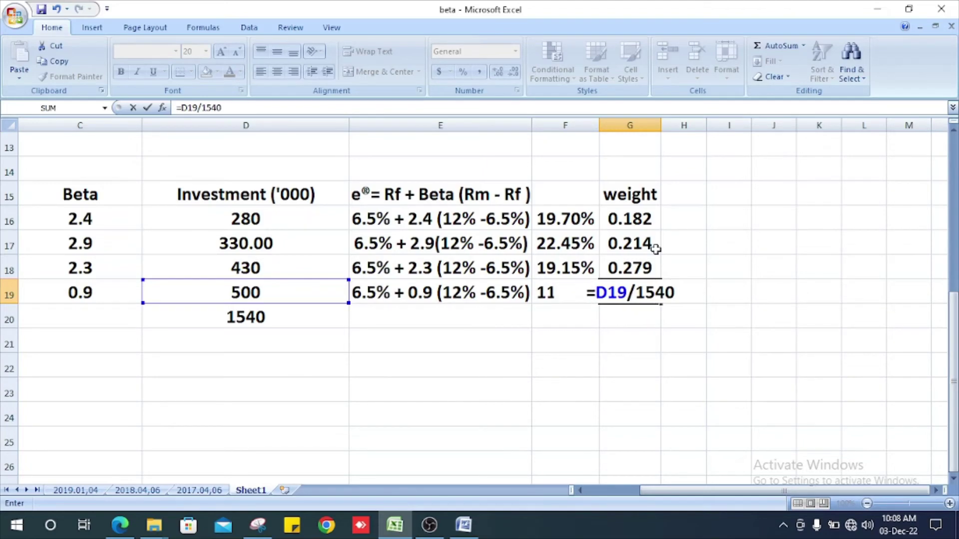
pyautogui.press('Return')
pyautogui.press('Up')
pyautogui.press('Right')
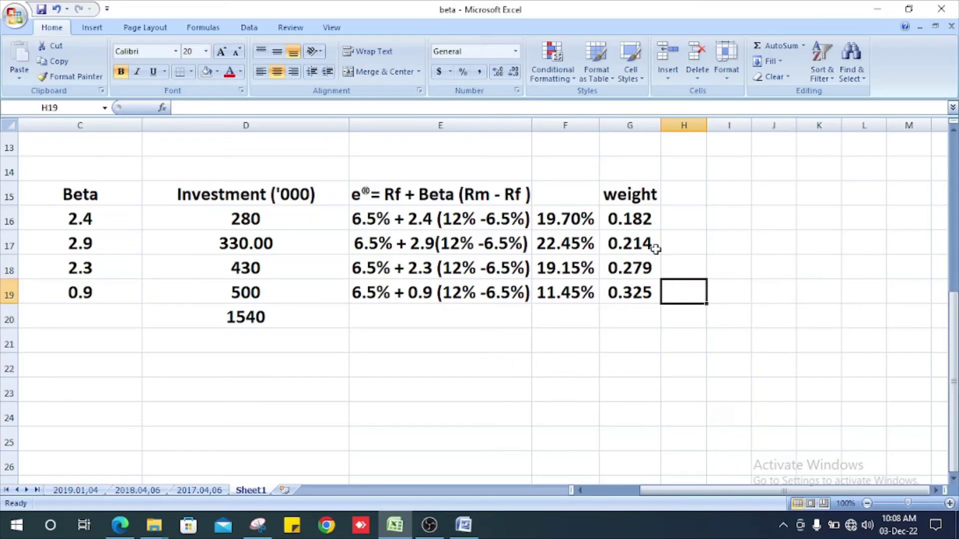
pyautogui.press('Up')
pyautogui.press('Up')
pyautogui.press('Up')
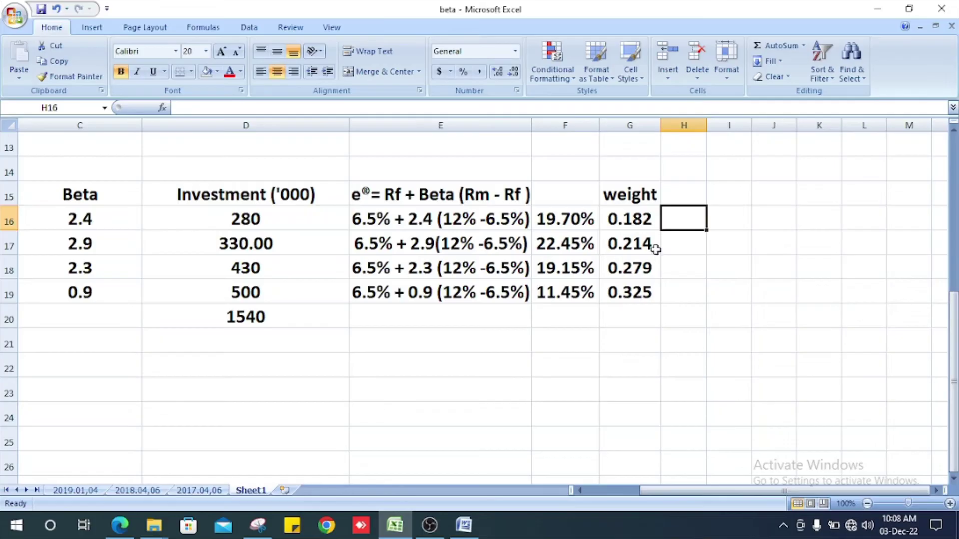
# Enter the e(r) heading in H15 and start H16's formula as the 19.70% return times the G16 weight
pyautogui.press('Up')
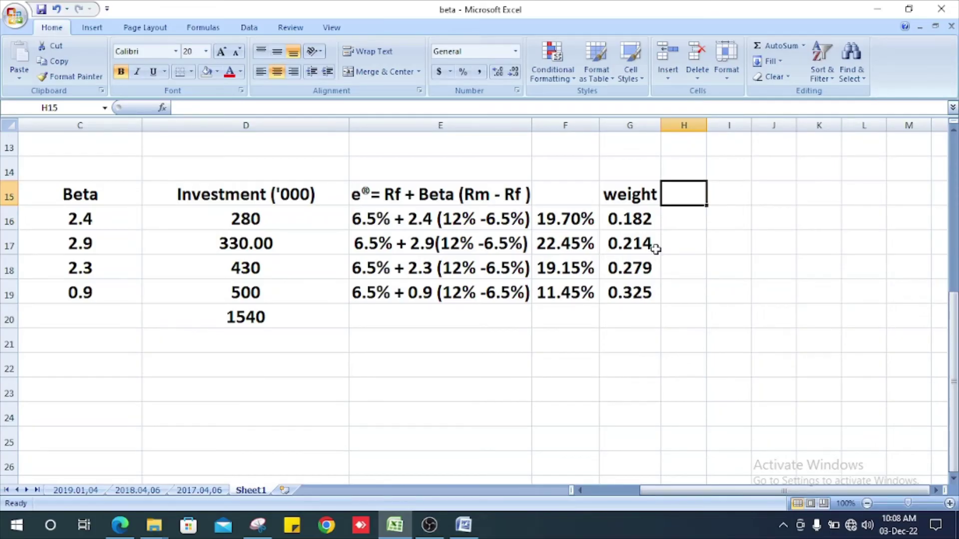
pyautogui.press('Down')
pyautogui.press('Up')
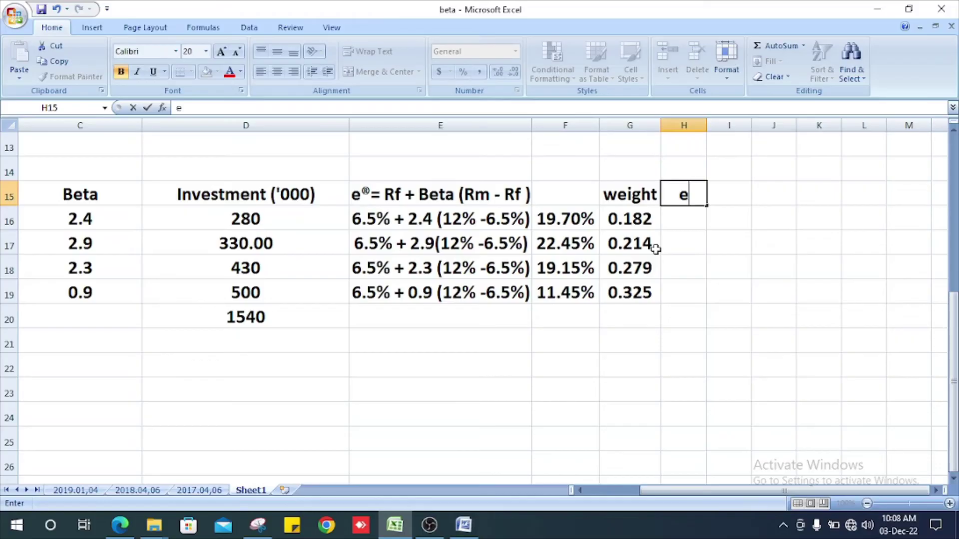
pyautogui.write('(r)')
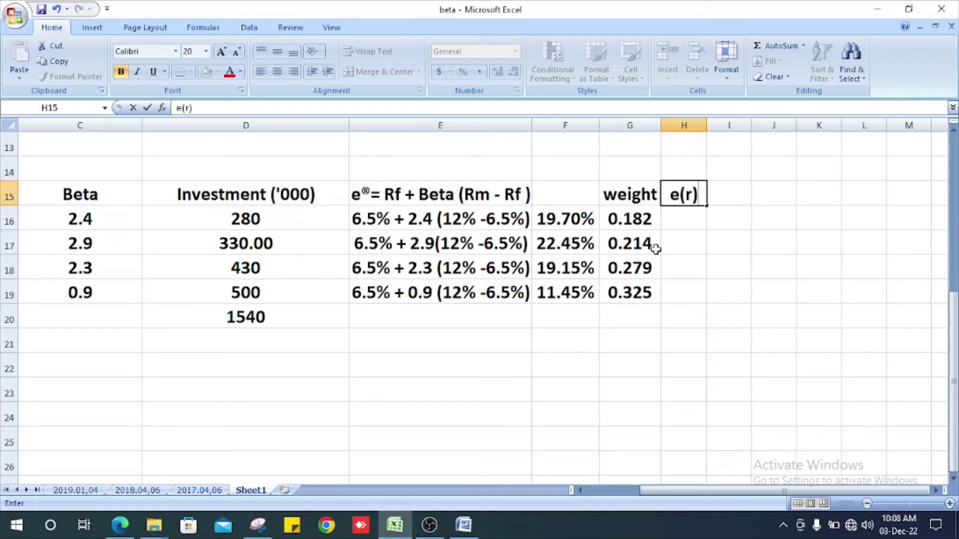
pyautogui.press('Return')
pyautogui.write('=')
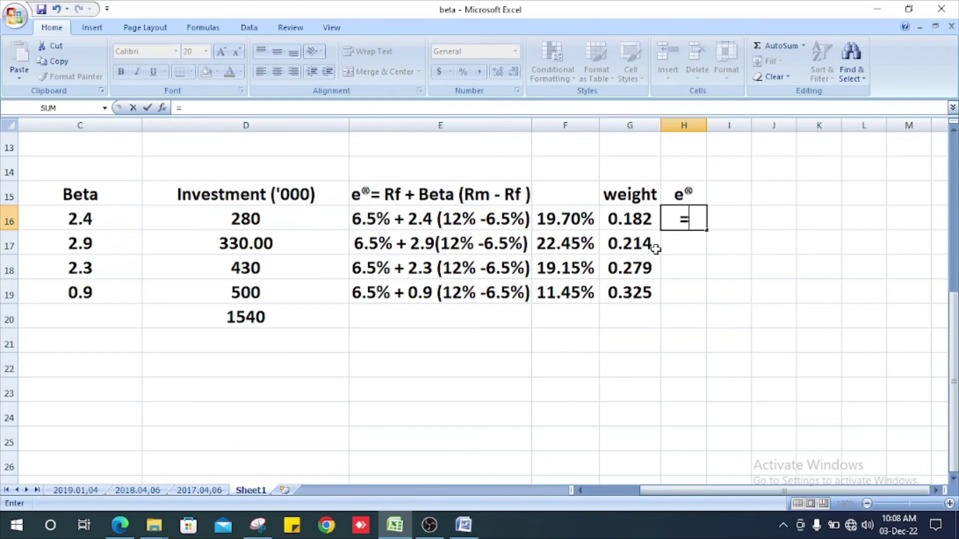
pyautogui.press('Left')
pyautogui.press('Left')
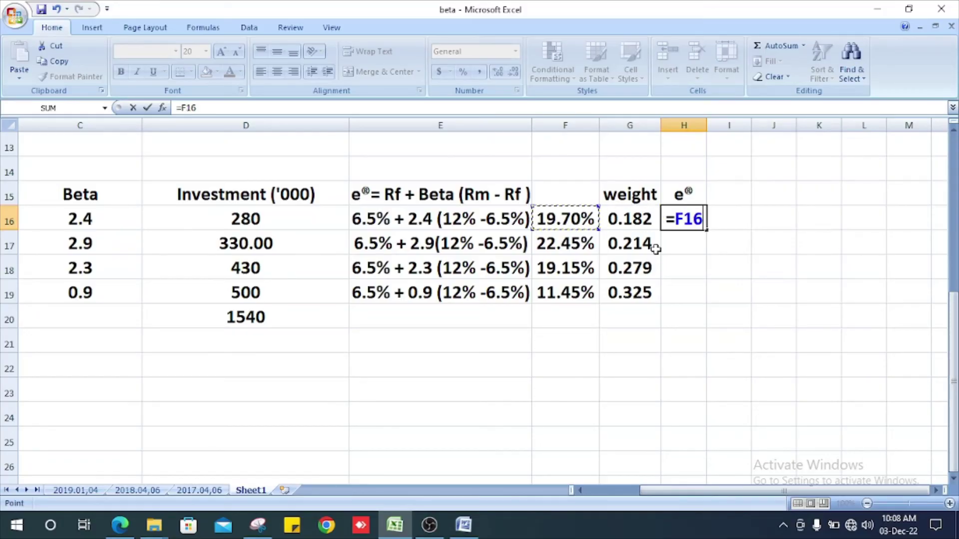
pyautogui.write('*')
pyautogui.press('Left')
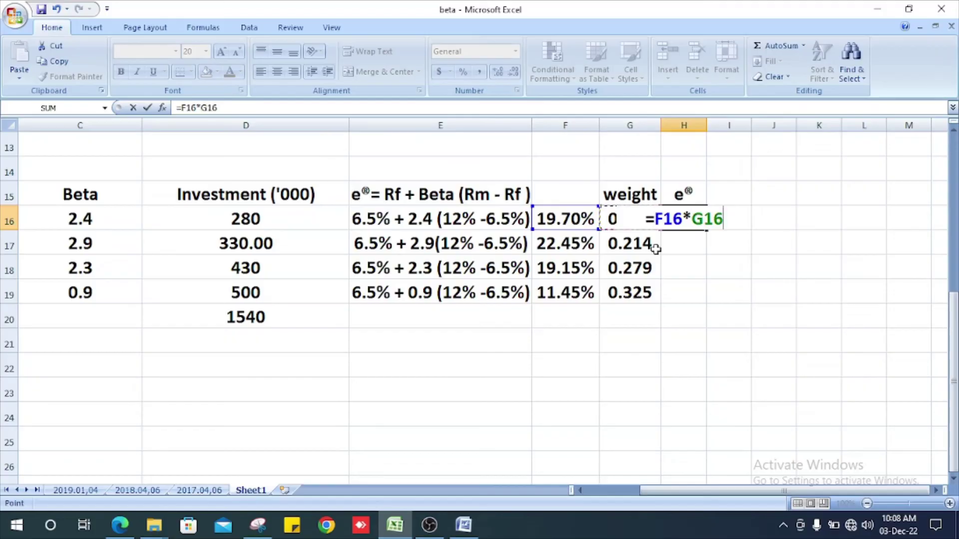
# Commit then clear the 0.04 result in H16 and autofit column G for the weights
pyautogui.press('Return')
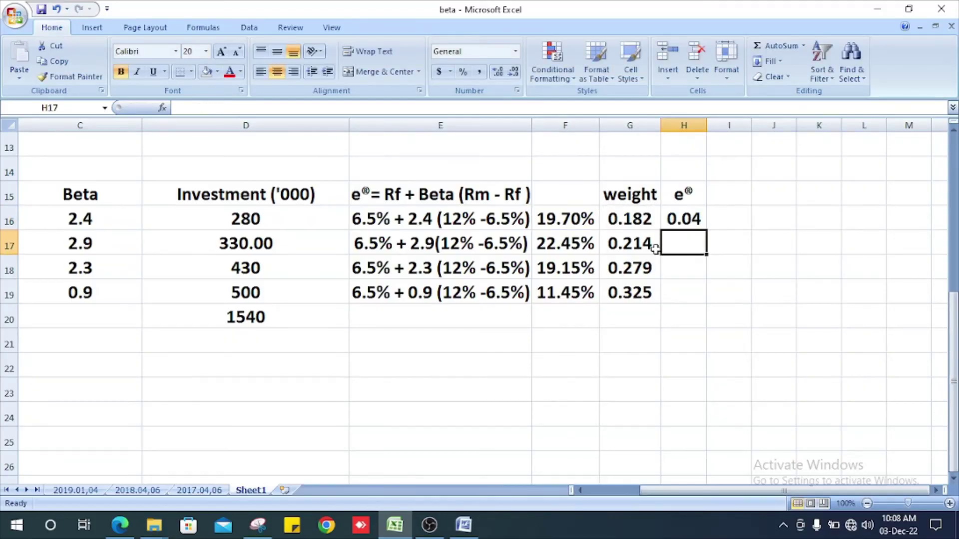
pyautogui.press('Up')
pyautogui.write('=')
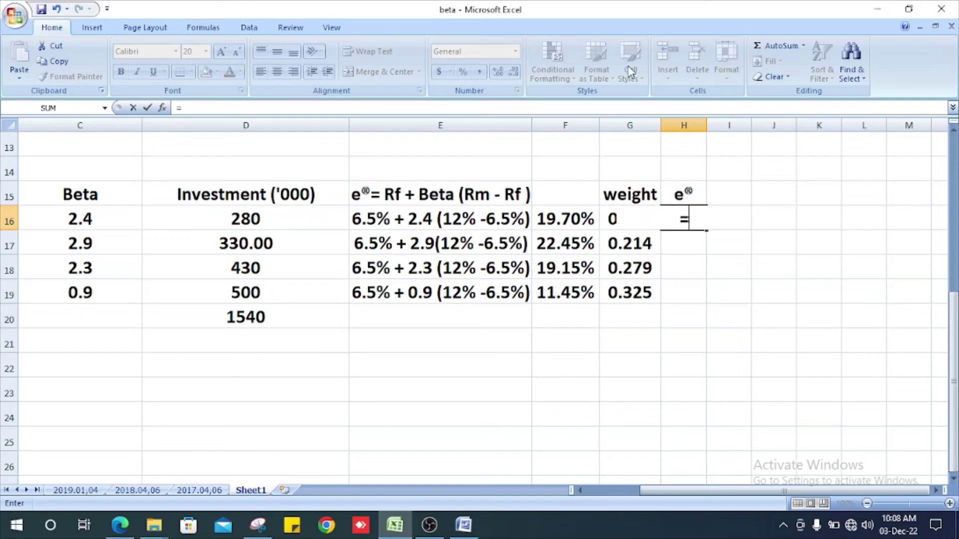
pyautogui.press('BackSpace')
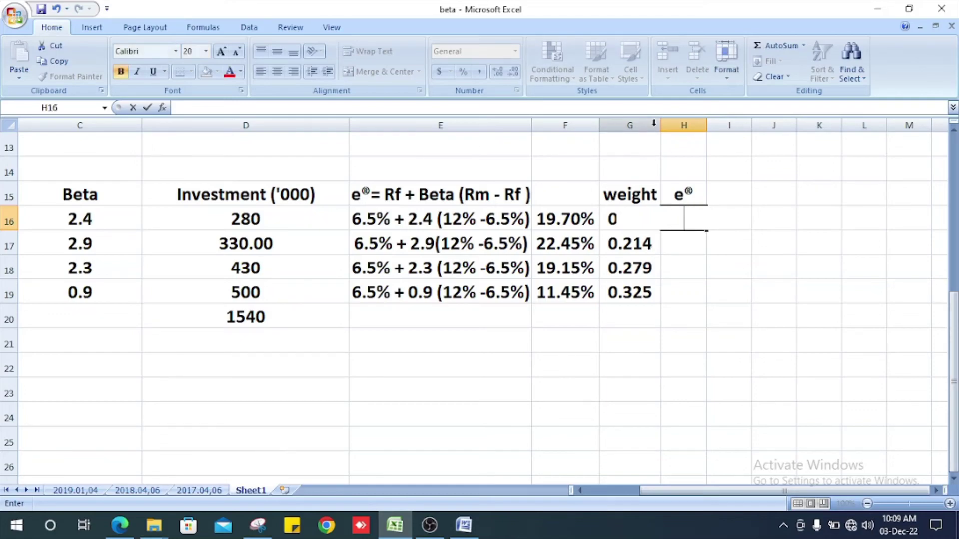
pyautogui.click(662, 125)
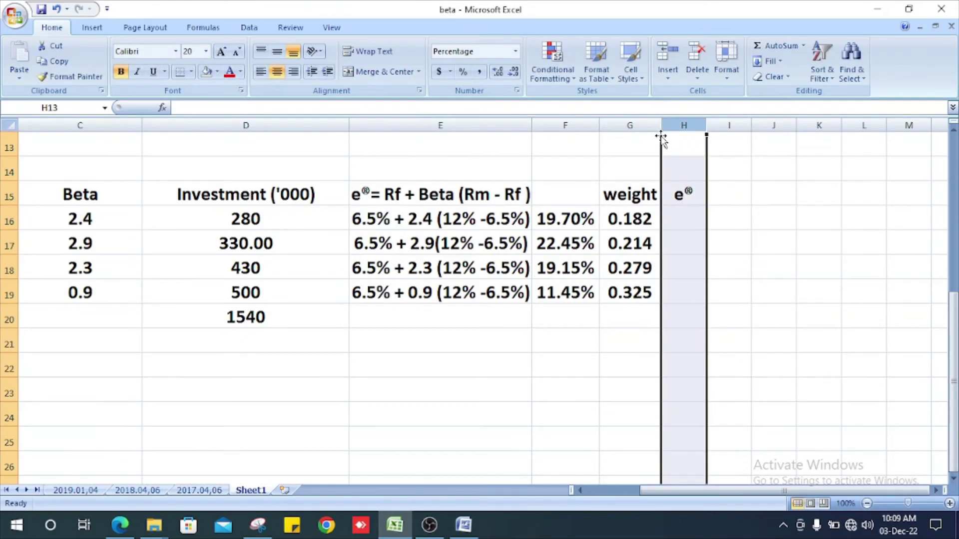
pyautogui.doubleClick(659, 125)
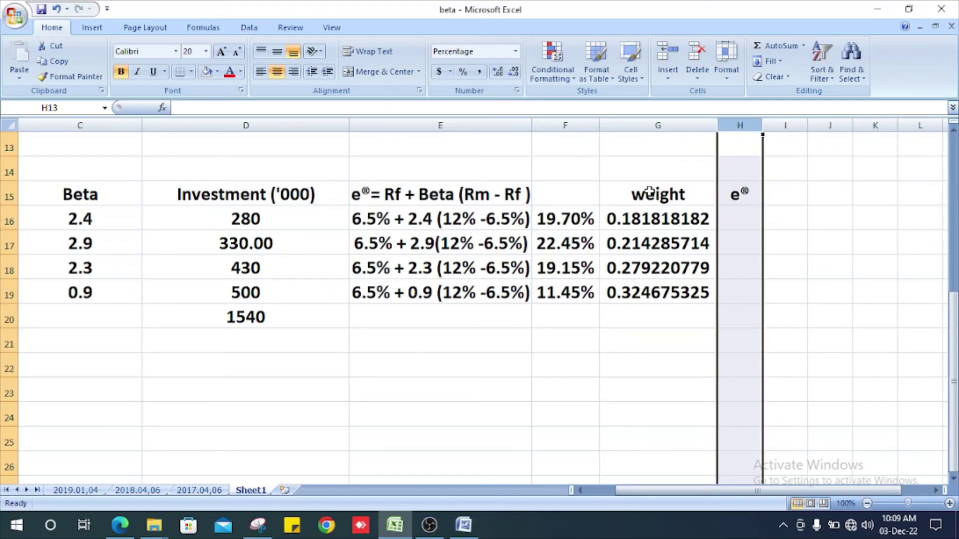
# Show the weights G16:G19 with three decimal places, 0.182 through 0.325
pyautogui.moveTo(643, 222); pyautogui.dragTo(656, 288)
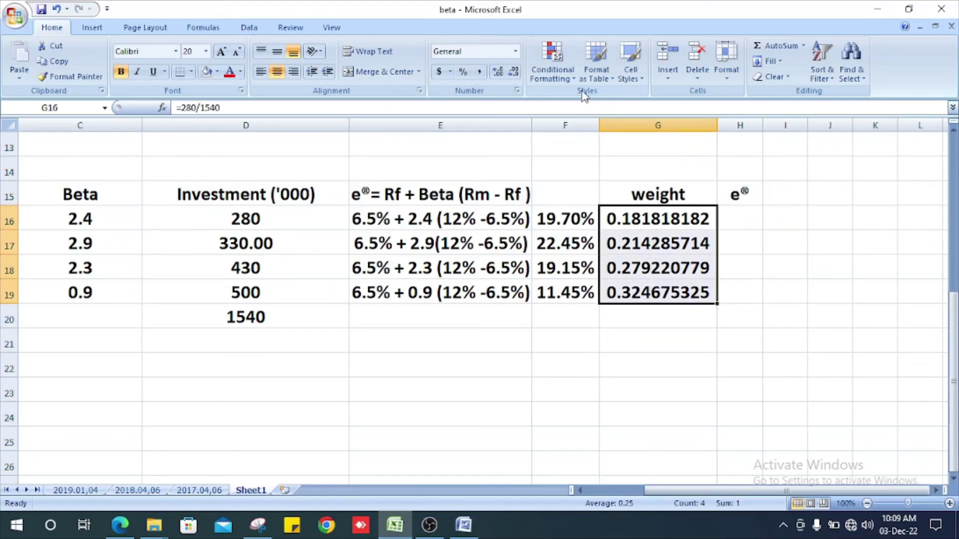
pyautogui.click(515, 72)
pyautogui.click(516, 72)
pyautogui.click(516, 72)
pyautogui.click(516, 72)
pyautogui.click(516, 72)
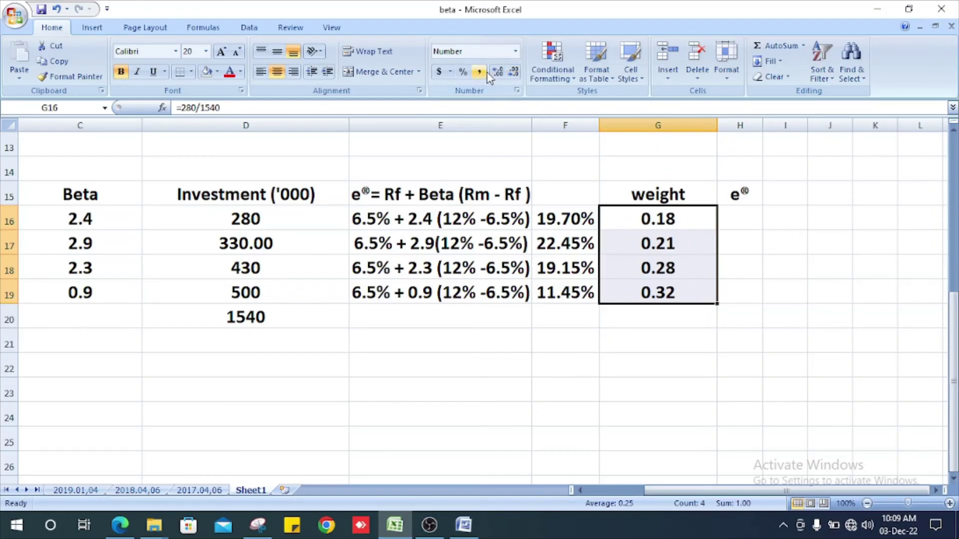
pyautogui.click(495, 75)
pyautogui.click(740, 219)
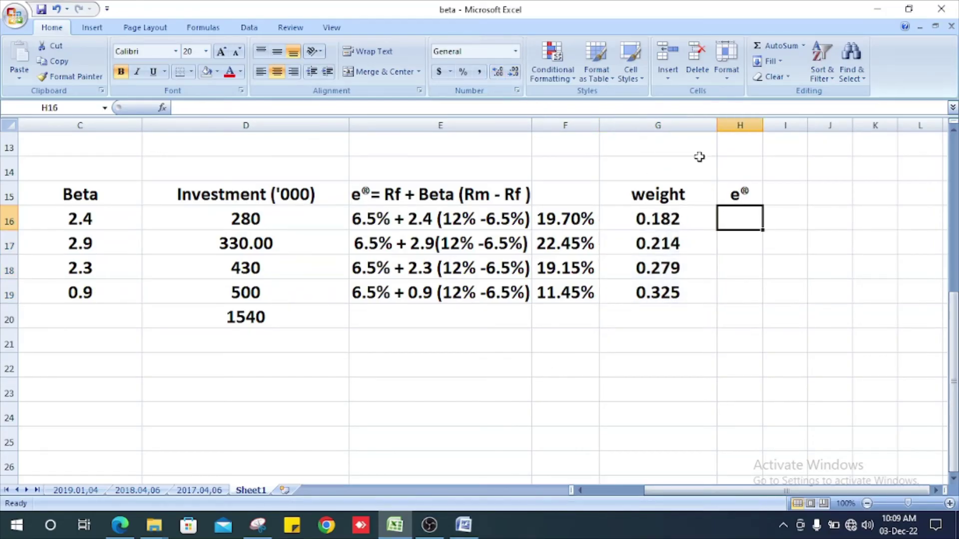
# Narrow column G back and enter =19.70%*G16 in H16, giving 0.04
pyautogui.moveTo(721, 125); pyautogui.dragTo(659, 125)
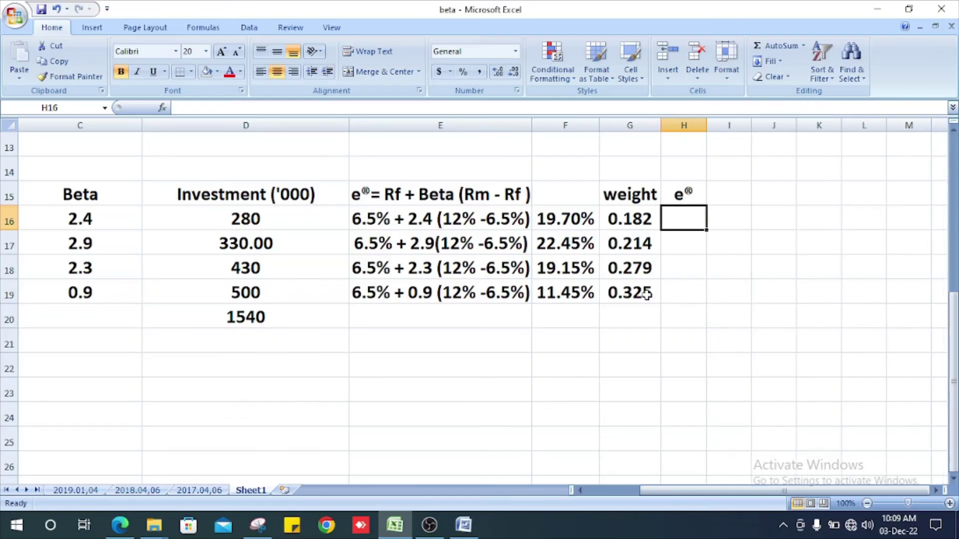
pyautogui.write('=')
pyautogui.press('Escape')
pyautogui.write('19')
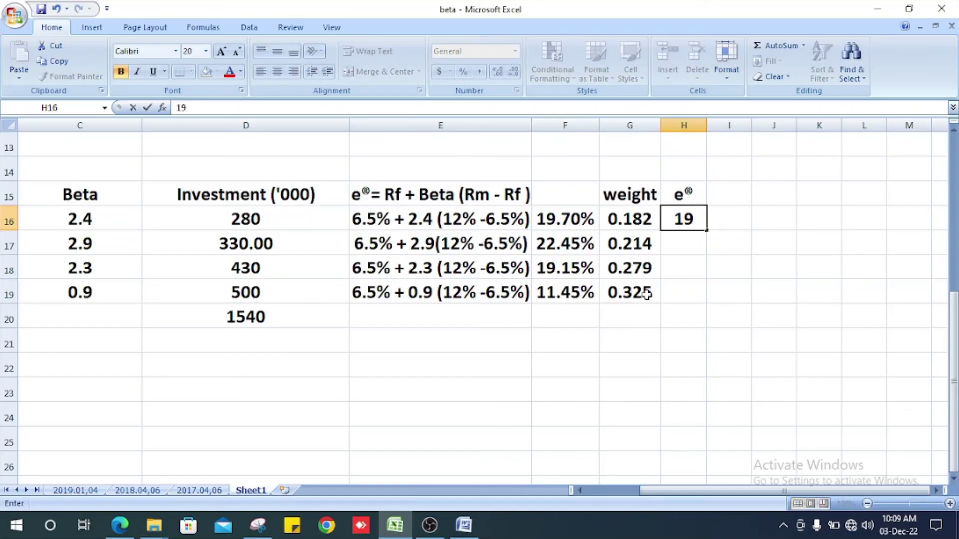
pyautogui.write('.')
pyautogui.press('BackSpace')
pyautogui.press('BackSpace')
pyautogui.press('BackSpace')
pyautogui.write('=1')
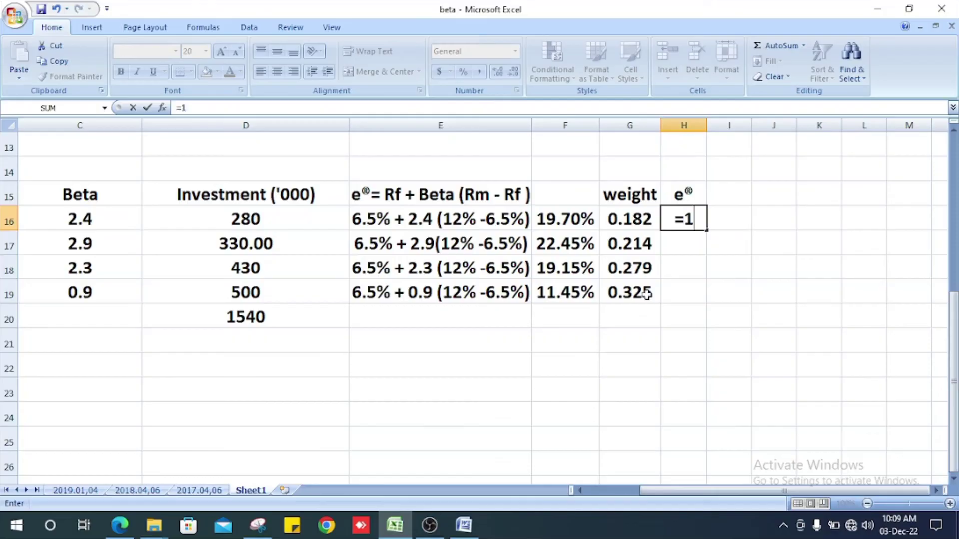
pyautogui.write('9.7')
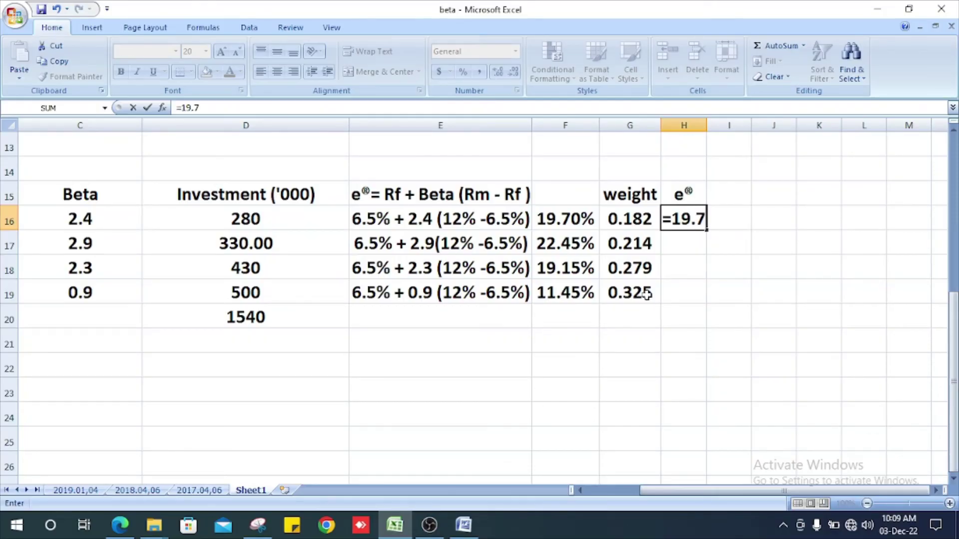
pyautogui.write('0%')
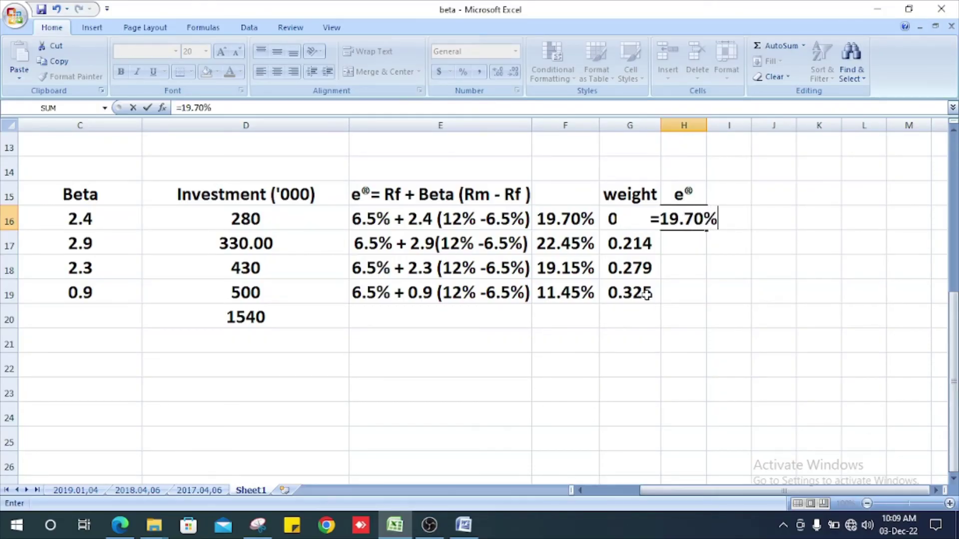
pyautogui.write('*')
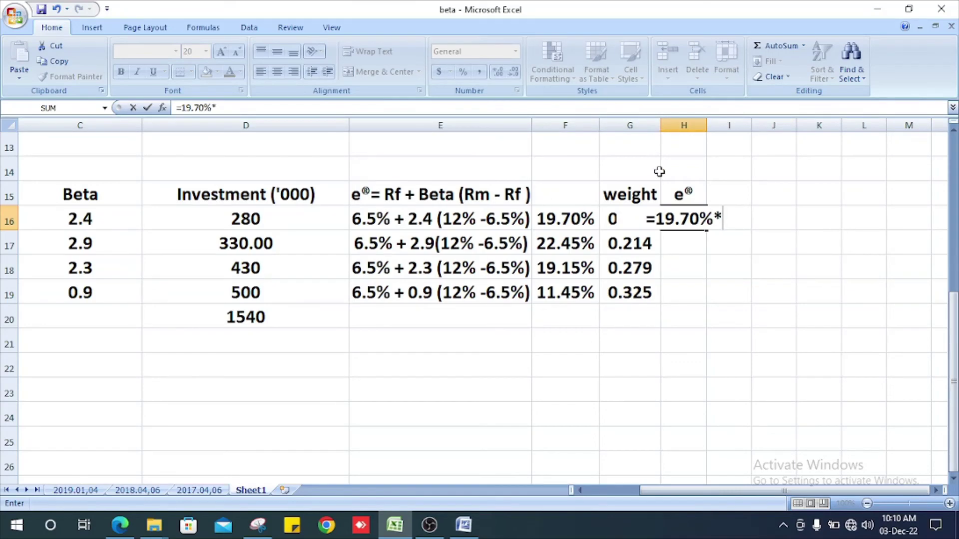
pyautogui.press('Left')
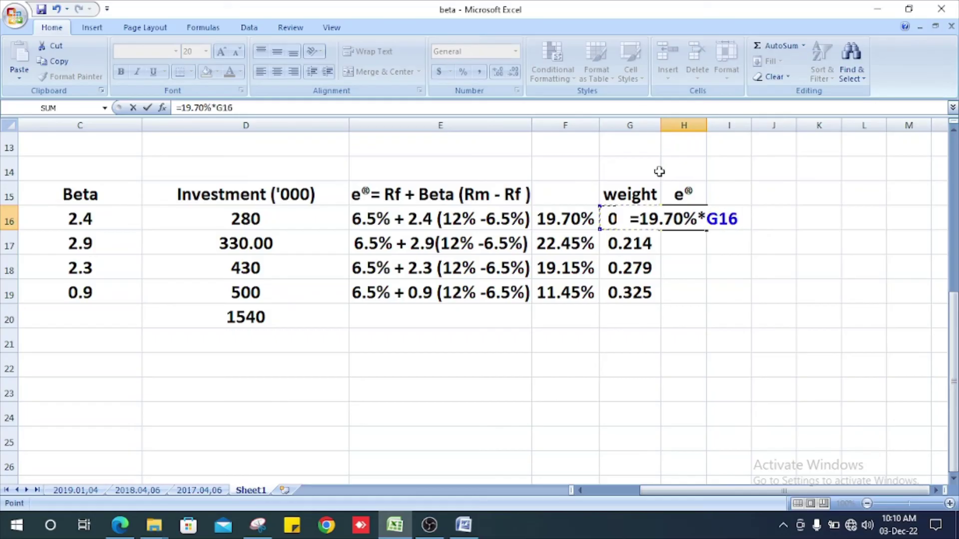
pyautogui.press('Return')
pyautogui.write('\\')
pyautogui.press('BackSpace')
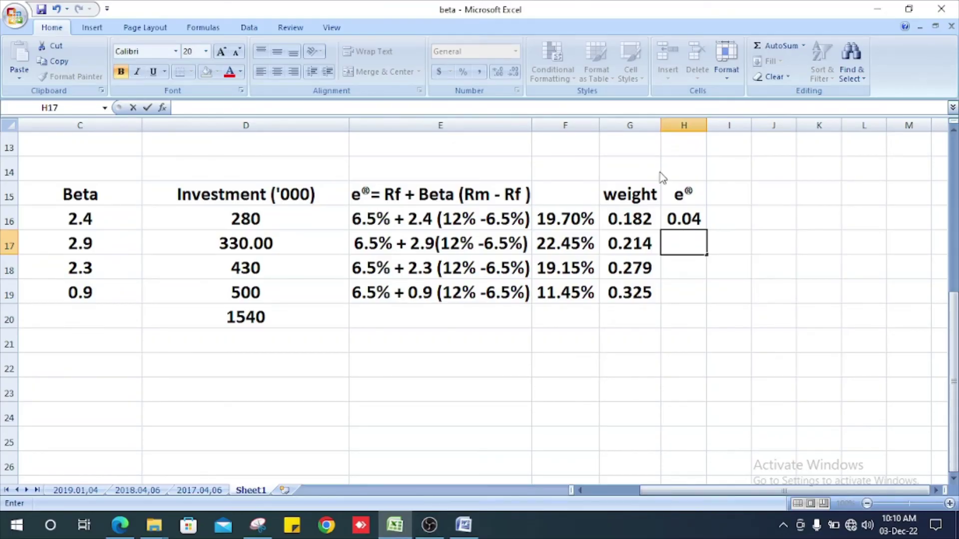
pyautogui.write('=')
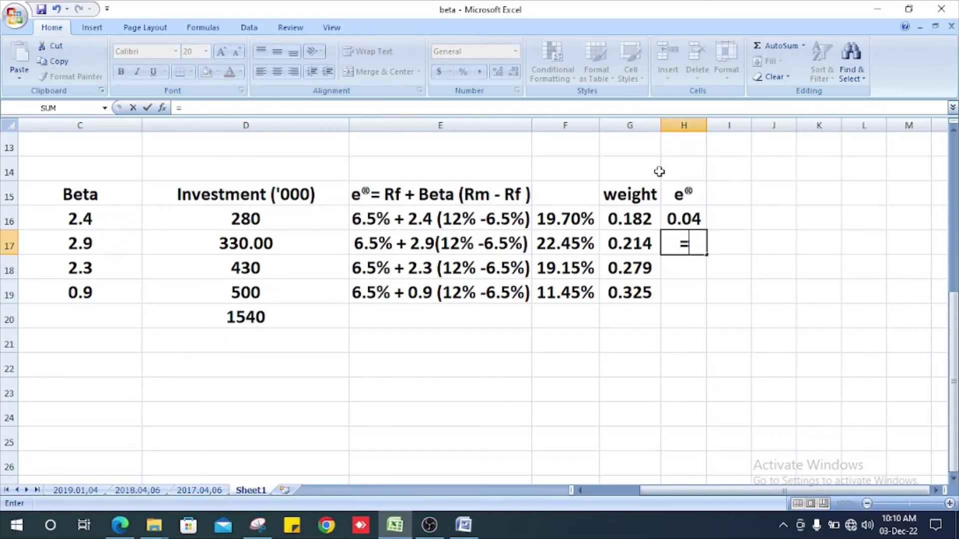
# Enter =F17*G17 in H17 and fill it down to H19, giving 0.05, 0.05 and 0.04
pyautogui.press('Left')
pyautogui.press('Left')
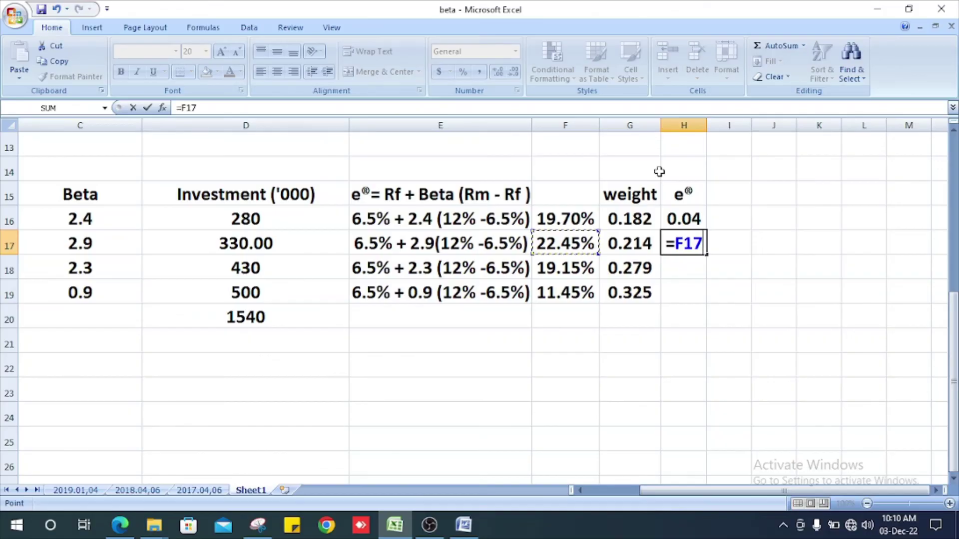
pyautogui.write('*')
pyautogui.press('Left')
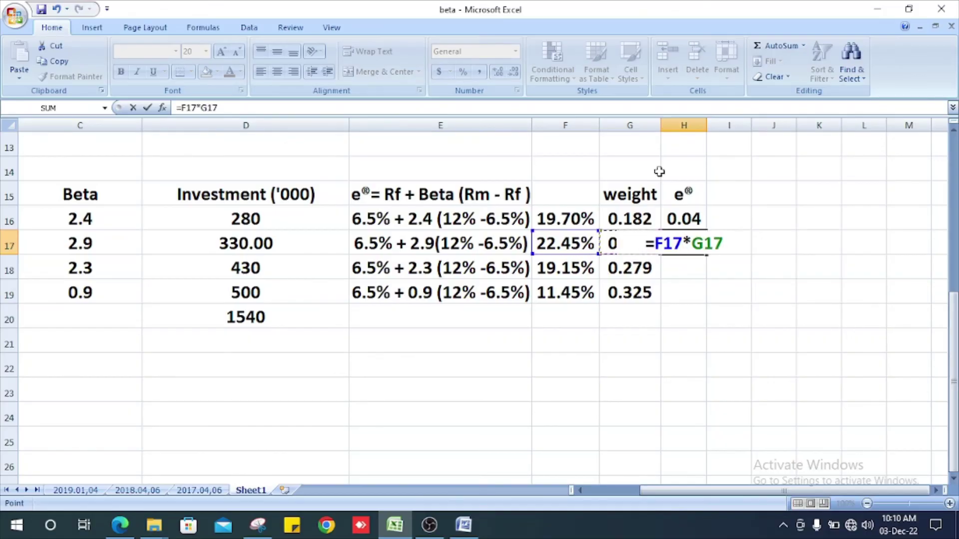
pyautogui.press('Return')
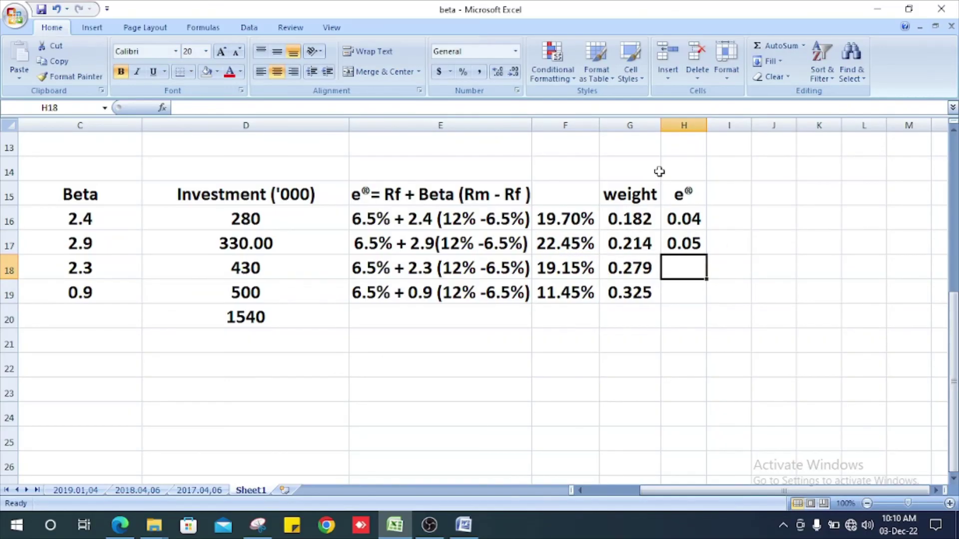
pyautogui.press('Up')
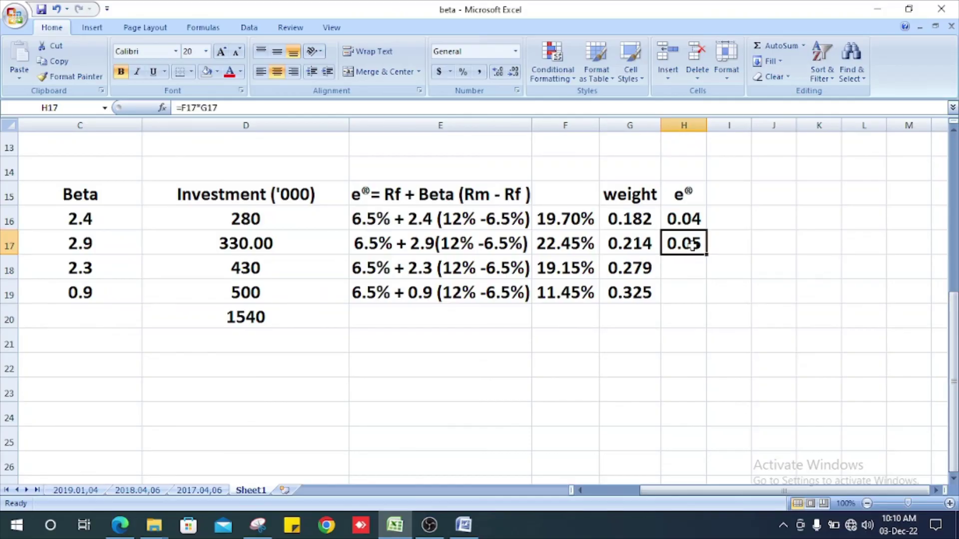
pyautogui.moveTo(705, 254); pyautogui.dragTo(705, 301)
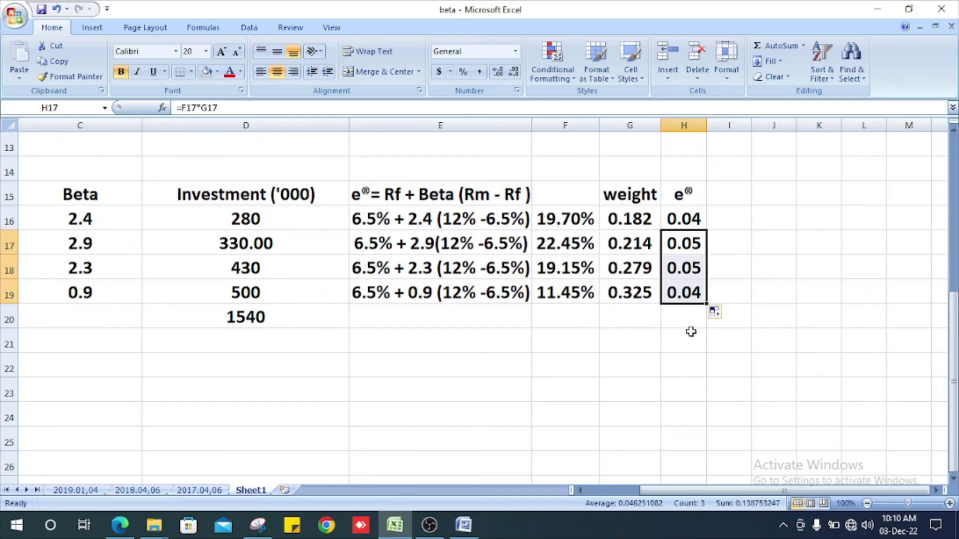
pyautogui.click(689, 324)
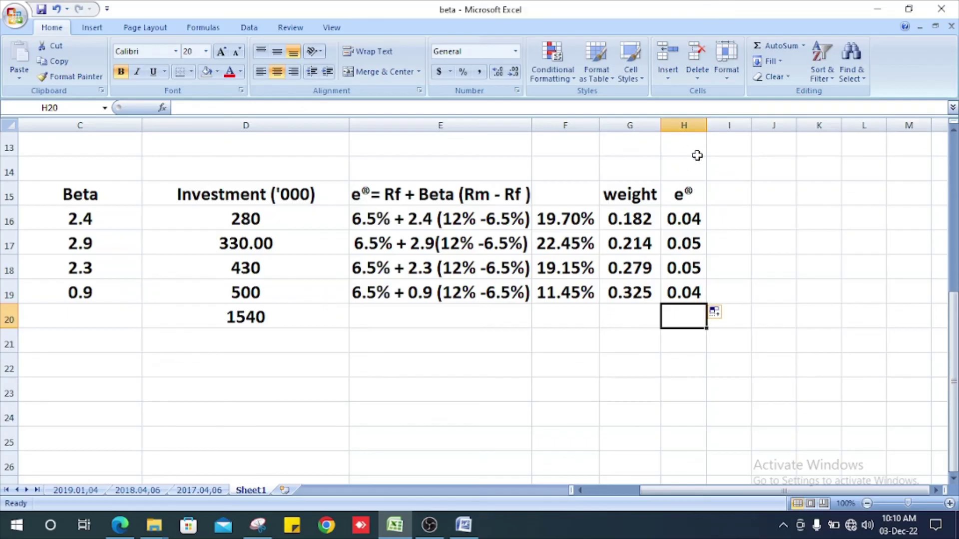
pyautogui.write('=')
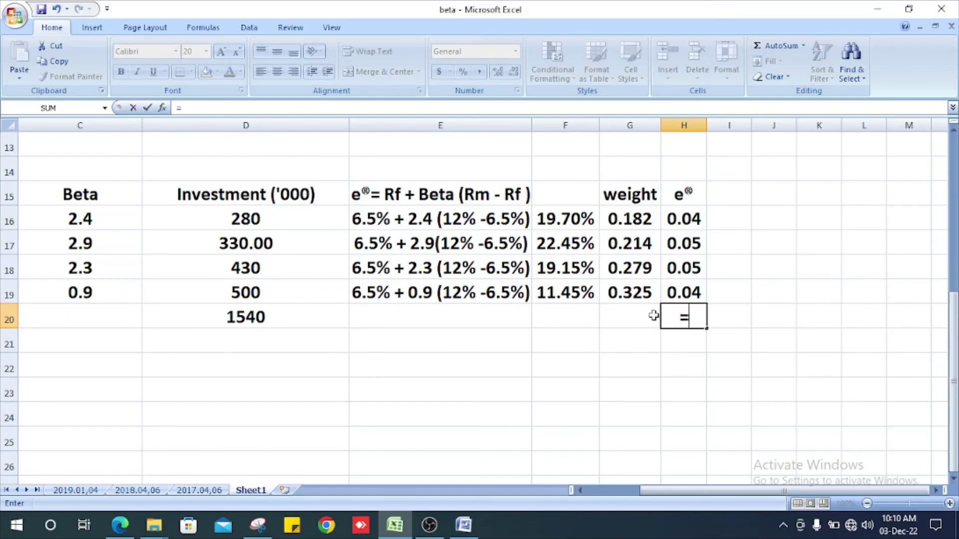
# Enter =H16+H17+H18+H19 in H20, giving a portfolio return of 0.17
pyautogui.press('Up')
pyautogui.press('Up')
pyautogui.press('Up')
pyautogui.press('Up')
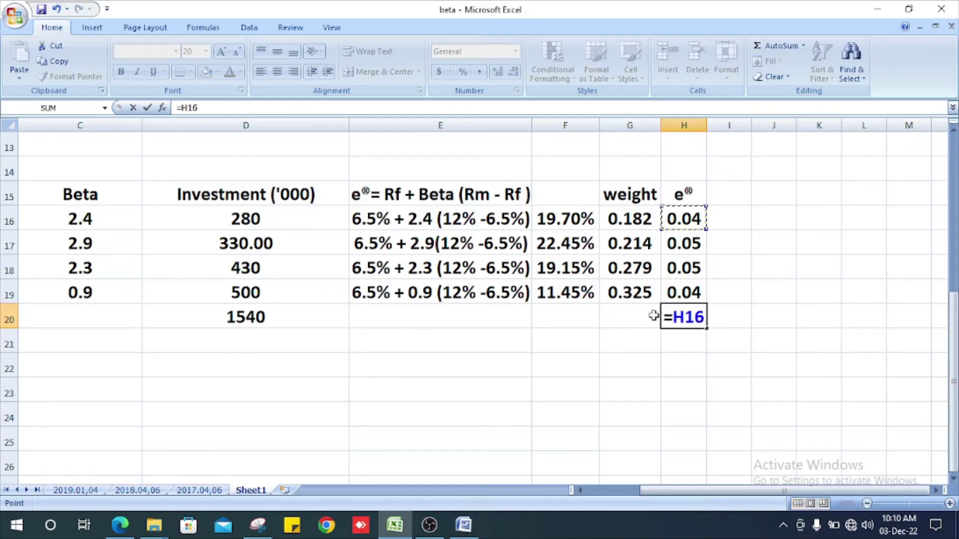
pyautogui.write('+')
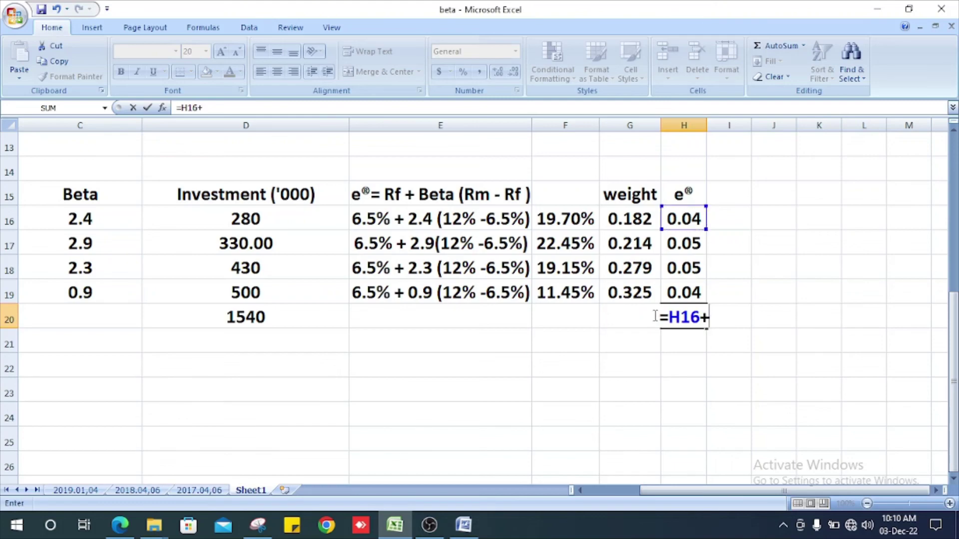
pyautogui.press('Up')
pyautogui.press('Up')
pyautogui.press('Up')
pyautogui.write('+')
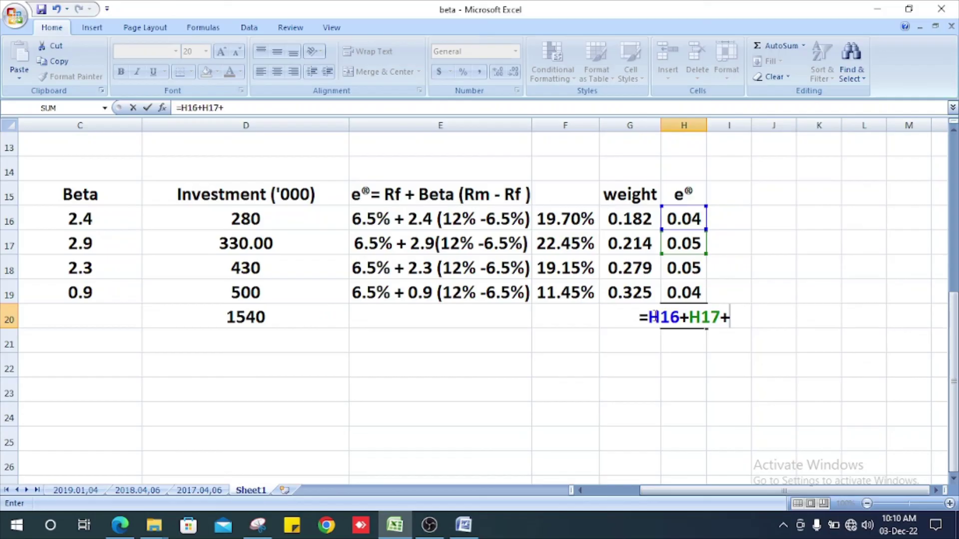
pyautogui.press('Down')
pyautogui.press('Up')
pyautogui.press('Up')
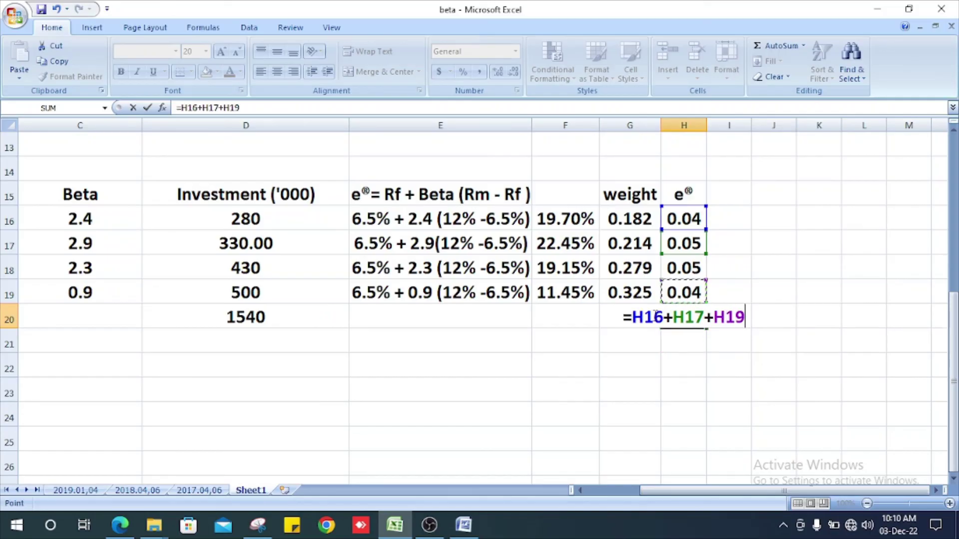
pyautogui.press('Up')
pyautogui.write('+')
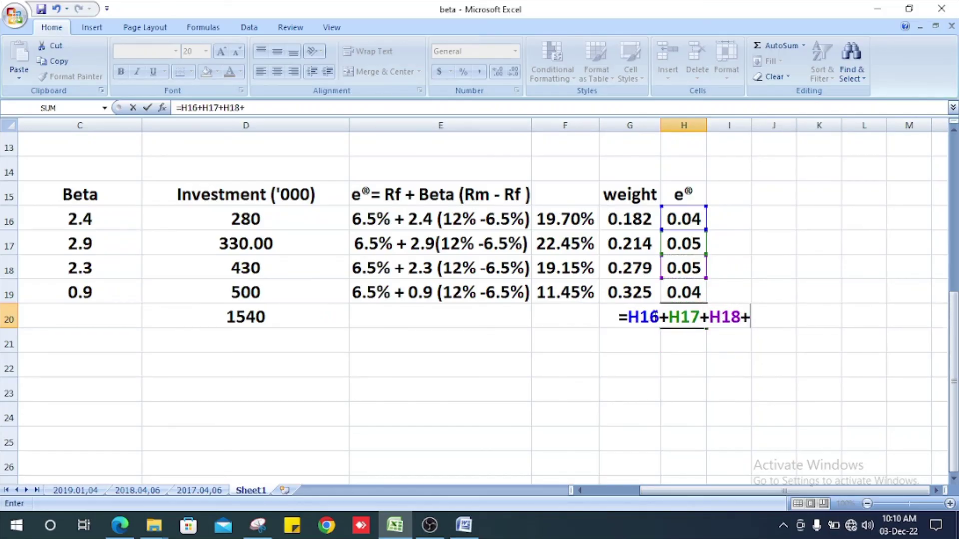
pyautogui.press('Up')
pyautogui.press('Return')
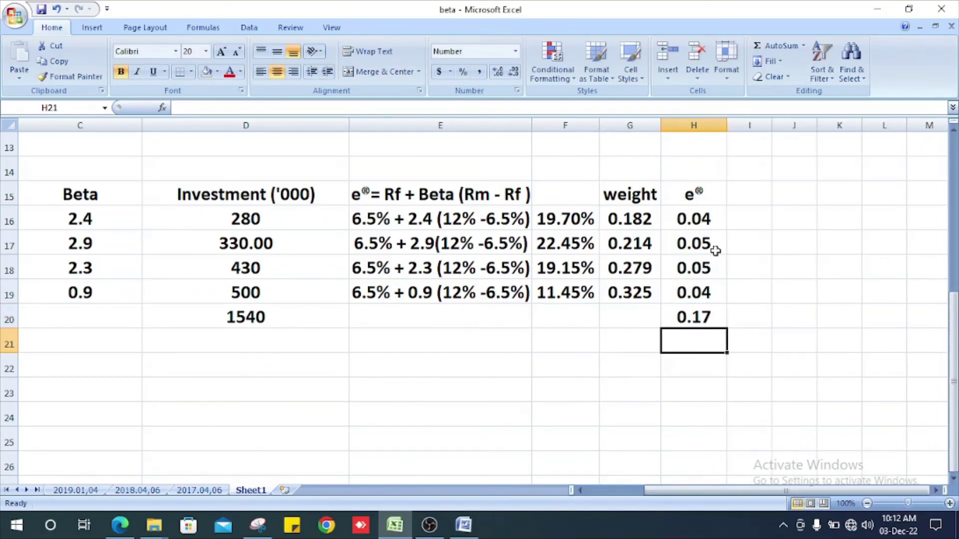
# Format column H as Percentage, showing 3.58%, 4.81%, 5.35%, 3.72% and a 17.46% total
pyautogui.click(693, 124)
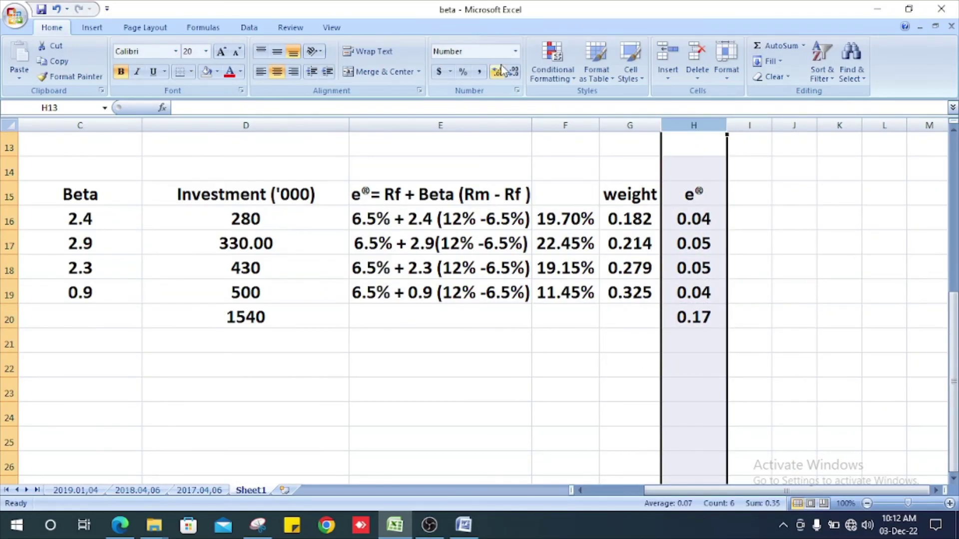
pyautogui.click(516, 52)
pyautogui.click(515, 51)
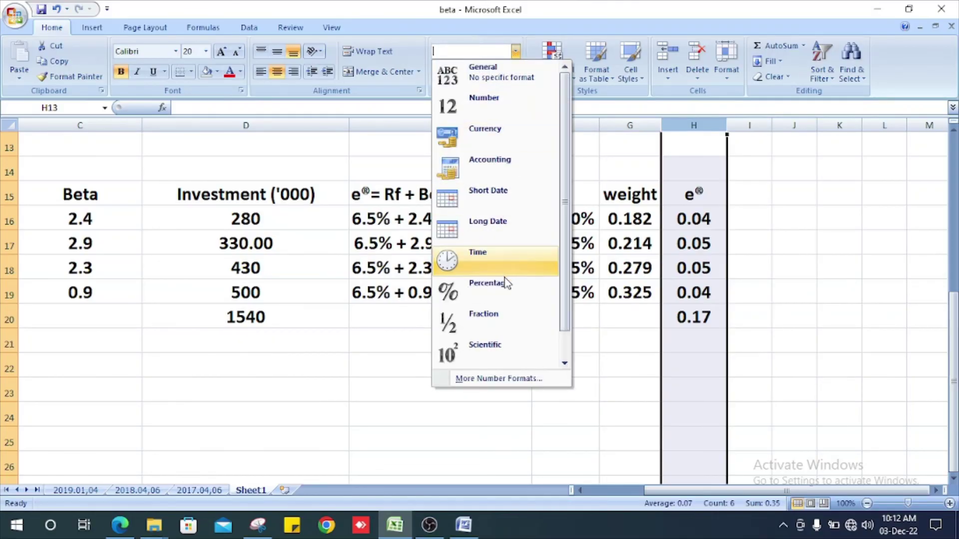
pyautogui.click(489, 283)
# Review the H20 total formula and leave it unchanged
pyautogui.click(637, 387)
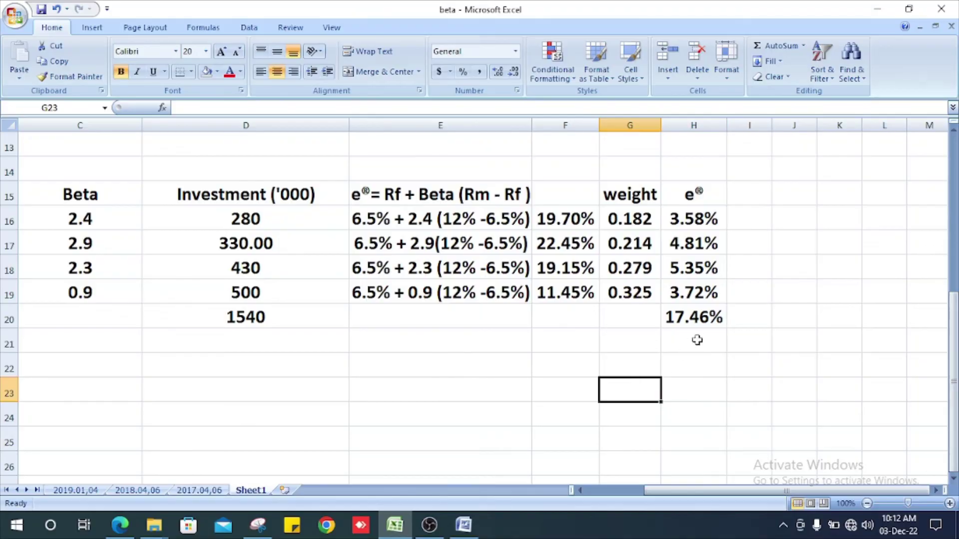
pyautogui.doubleClick(699, 321)
pyautogui.press('Return')
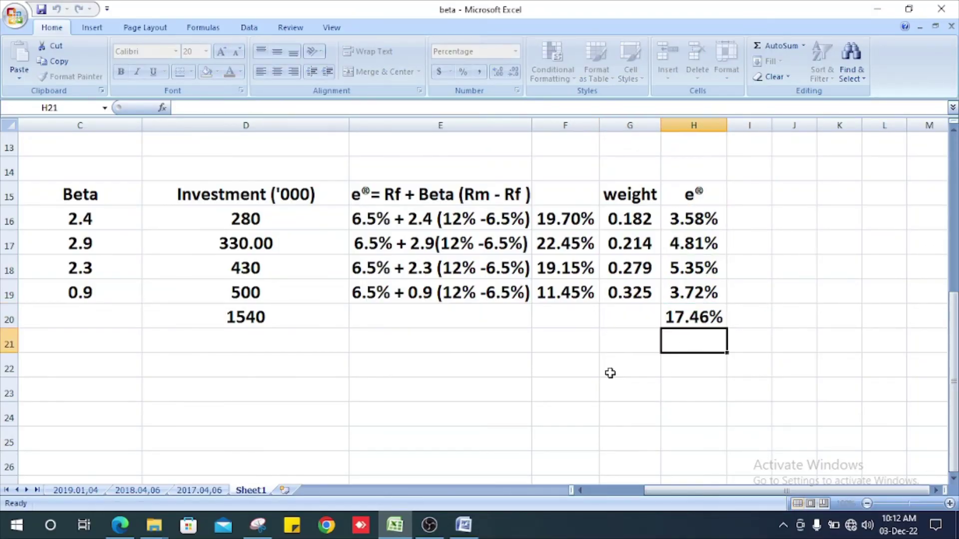
pyautogui.press('Up')
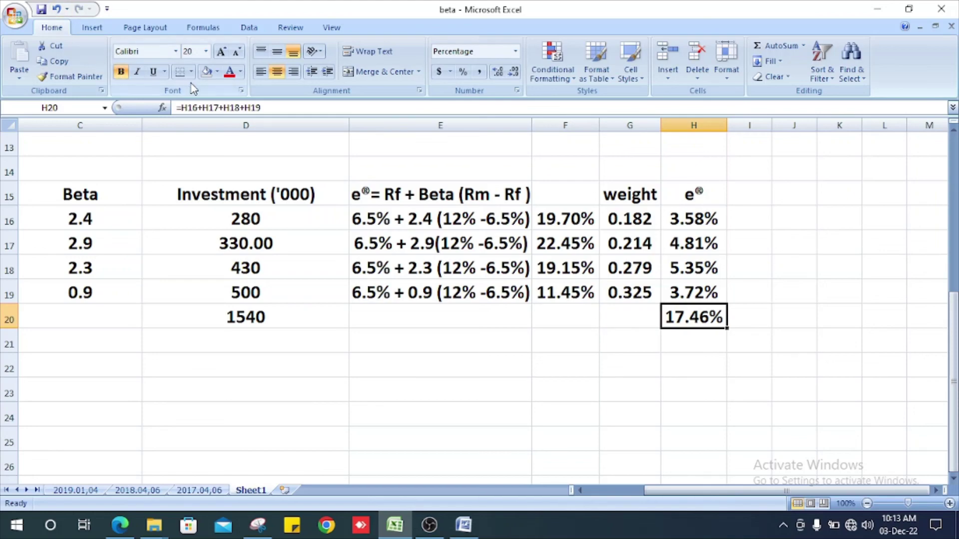
# Fill H20's 17.46% portfolio return with Yellow from Standard Colors to mark the answer
pyautogui.click(216, 72)
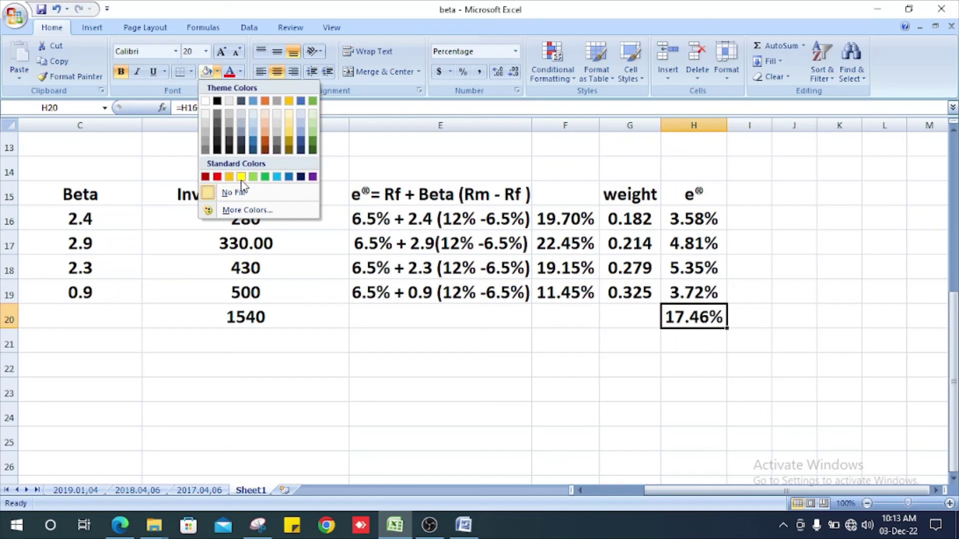
pyautogui.click(242, 177)
pyautogui.click(440, 341)
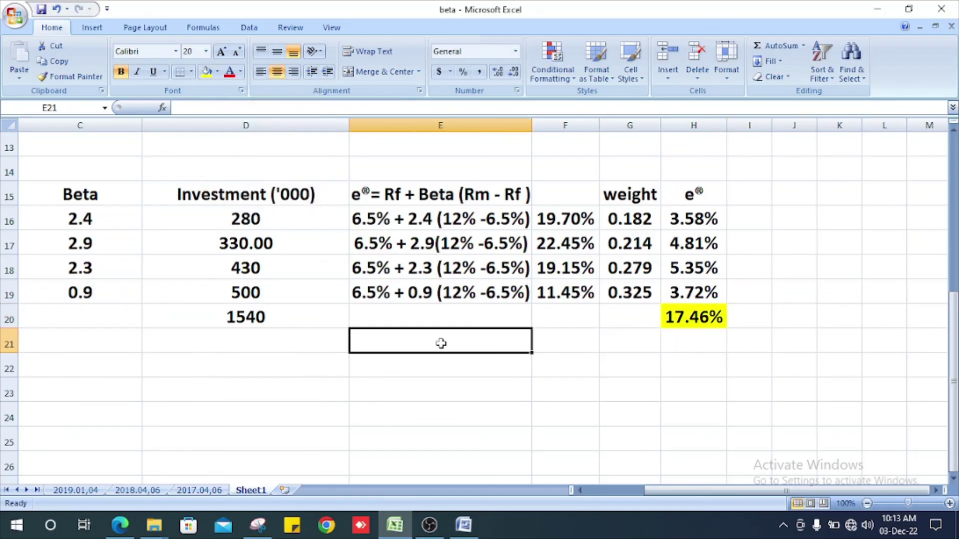